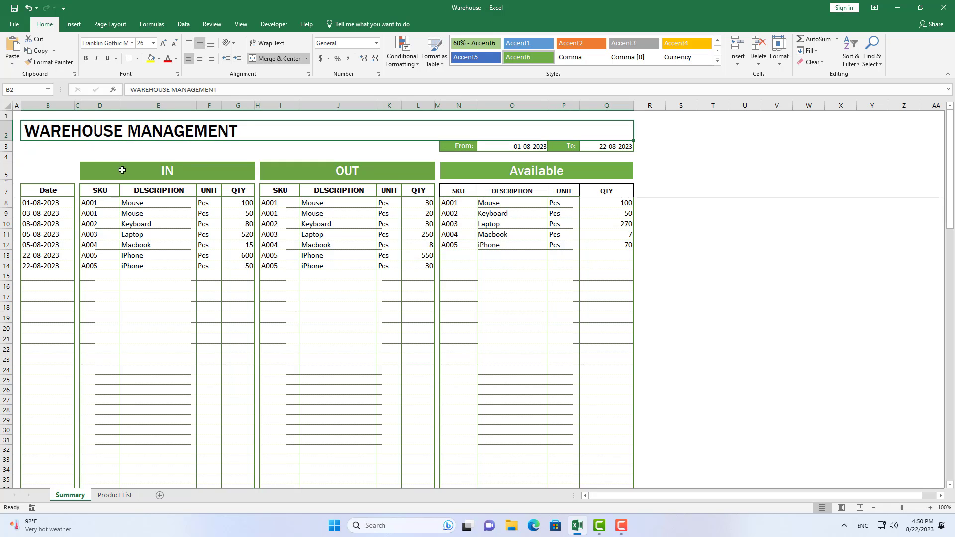
- Review the section headings and copy the Available QTY formula from Q8 down to Q13
left_click(183, 169)
left_click(353, 170)
left_click(525, 172)
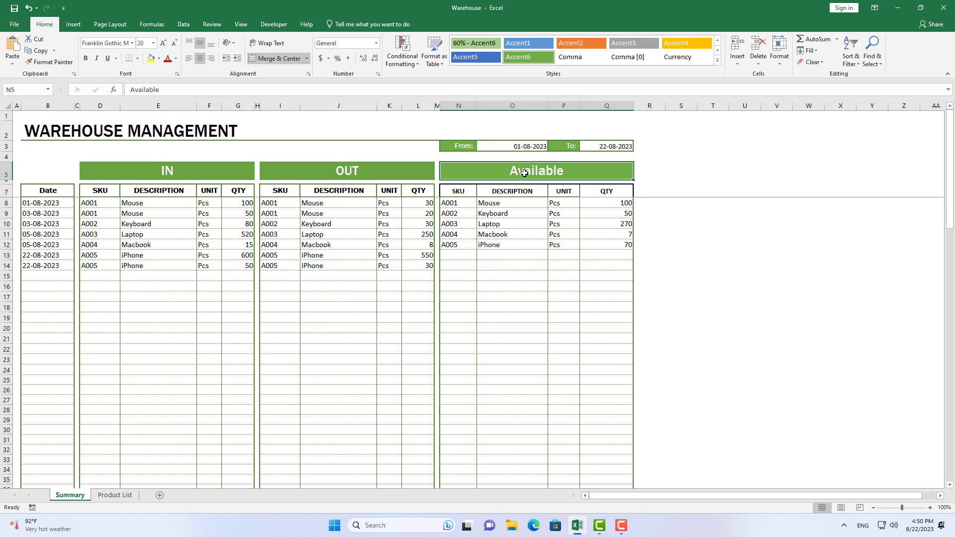
left_click(631, 206)
left_click_drag(633, 208, 619, 253)
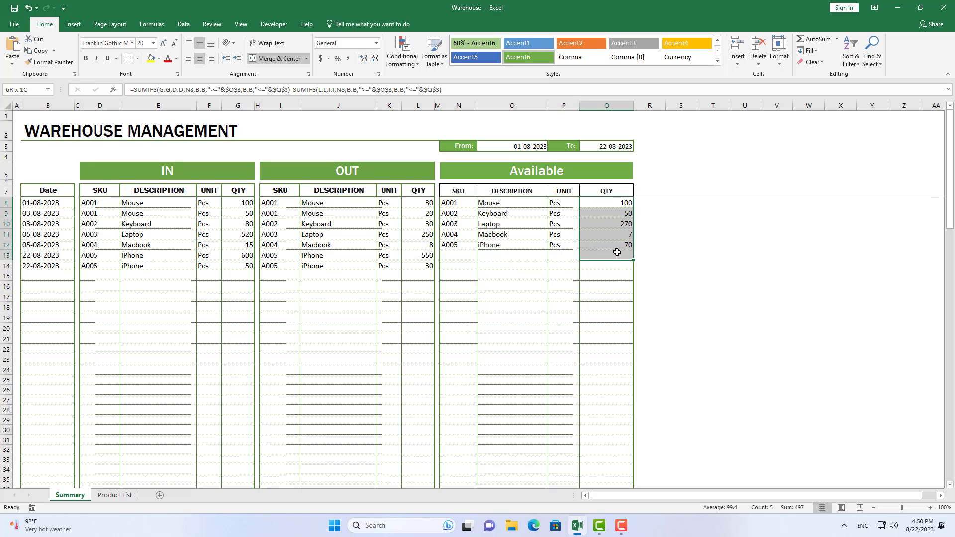
- Check the From and To date dropdowns and select the three section headings
left_click(537, 147)
left_click(553, 146)
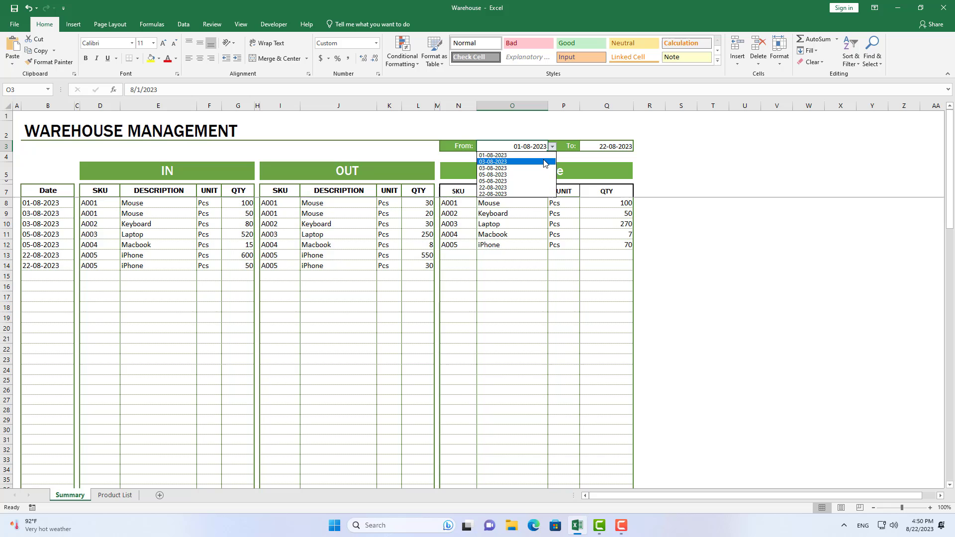
left_click(605, 146)
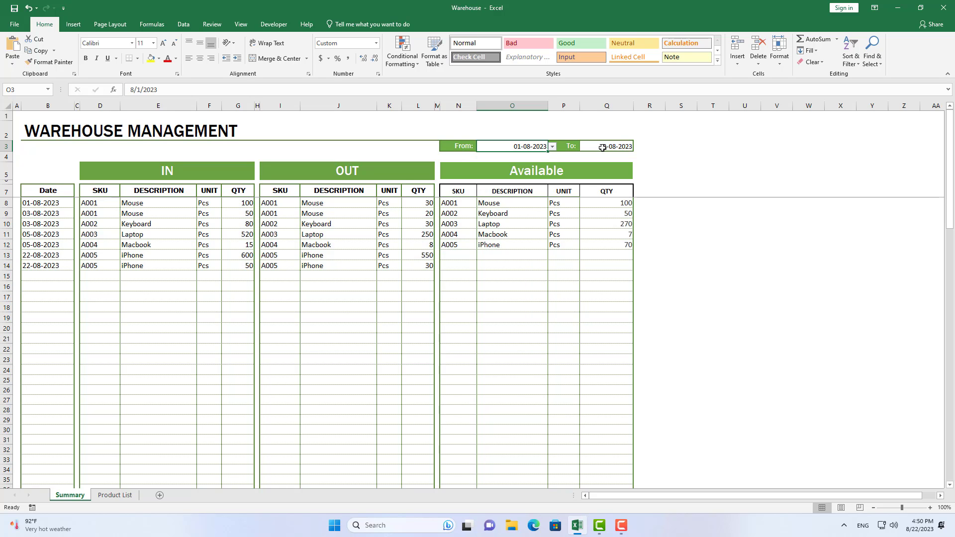
left_click(638, 148)
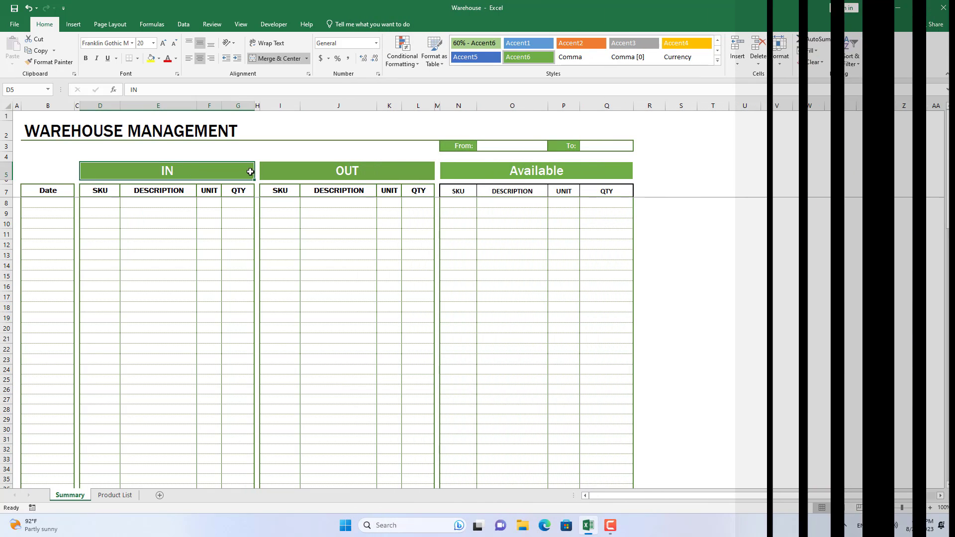
left_click(533, 169)
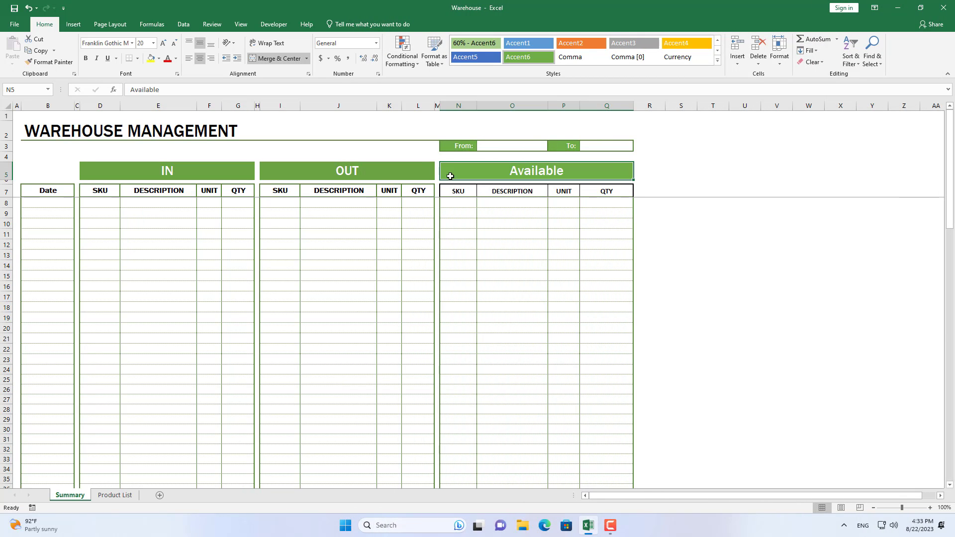
left_click_drag(228, 176, 551, 174)
- Inspect the product table and SKU column on Product List, then return to Summary
left_click(562, 220)
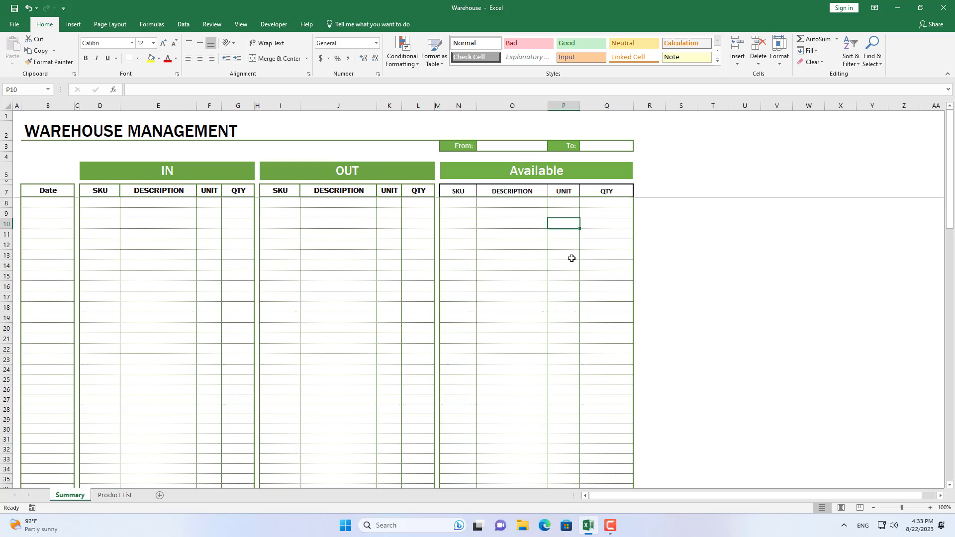
left_click(114, 495)
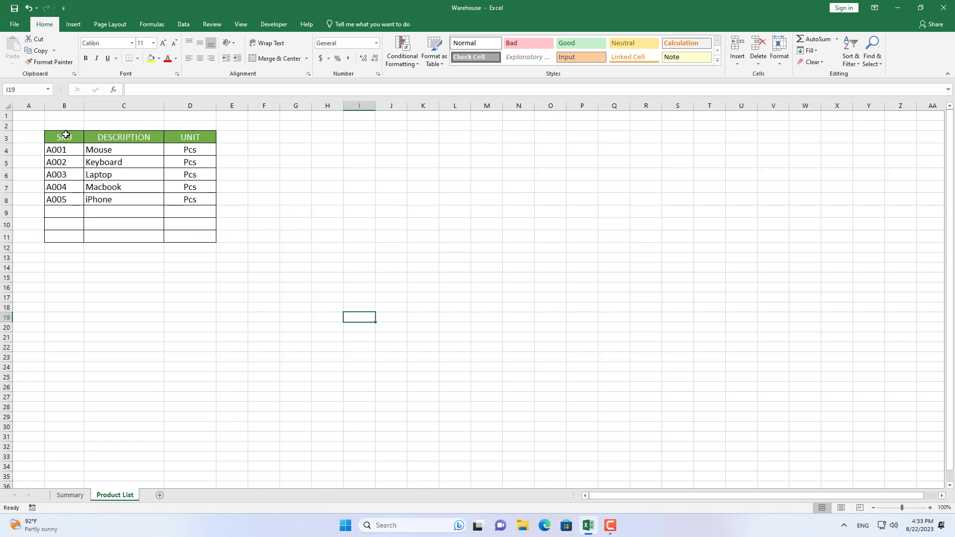
left_click_drag(66, 135, 176, 241)
left_click_drag(67, 134, 71, 238)
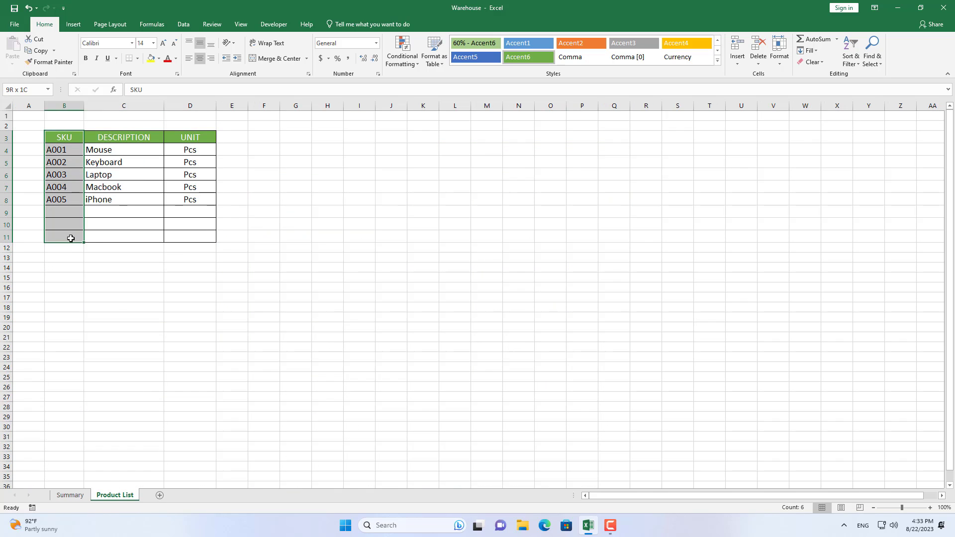
left_click(79, 496)
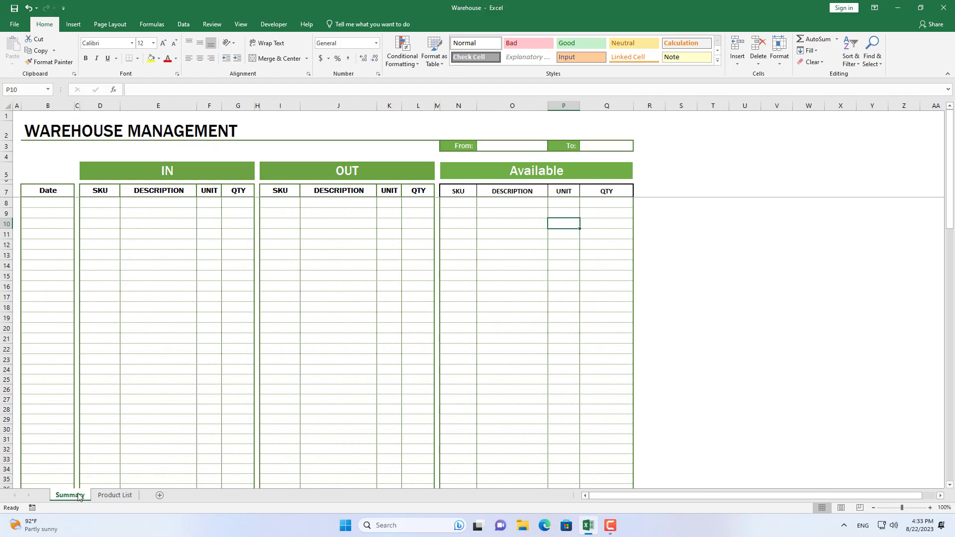
- Add a List validation to D8 with source 'Product List'!$B$4:$B$12
left_click(115, 206)
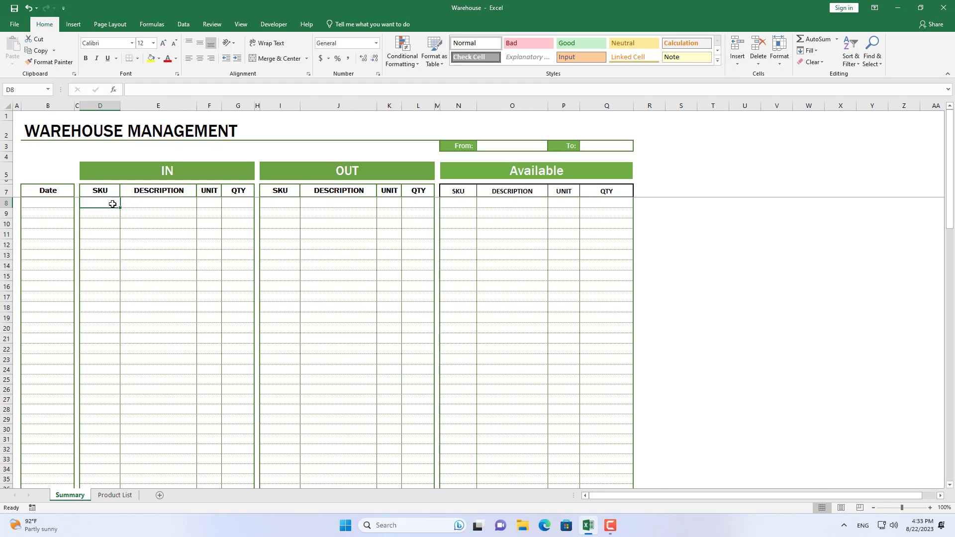
left_click(185, 26)
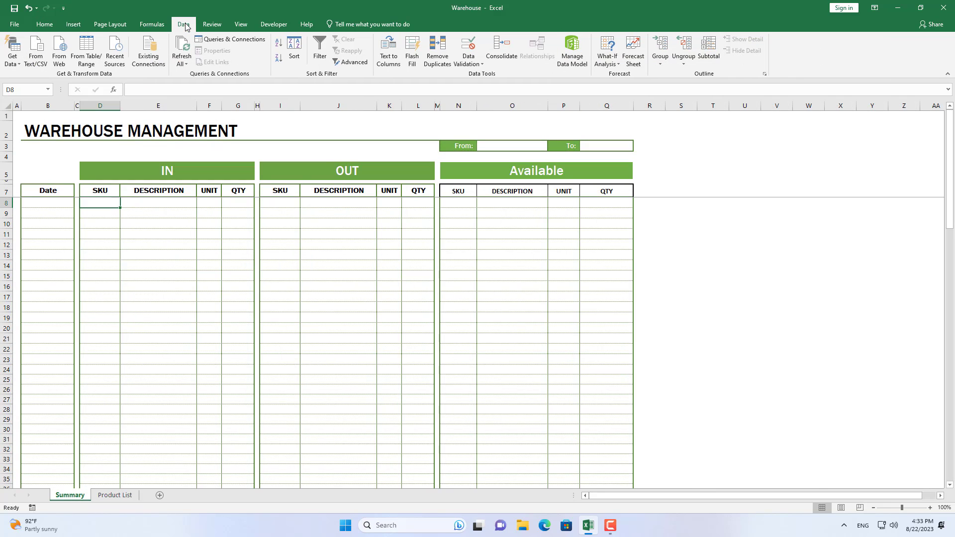
left_click(469, 62)
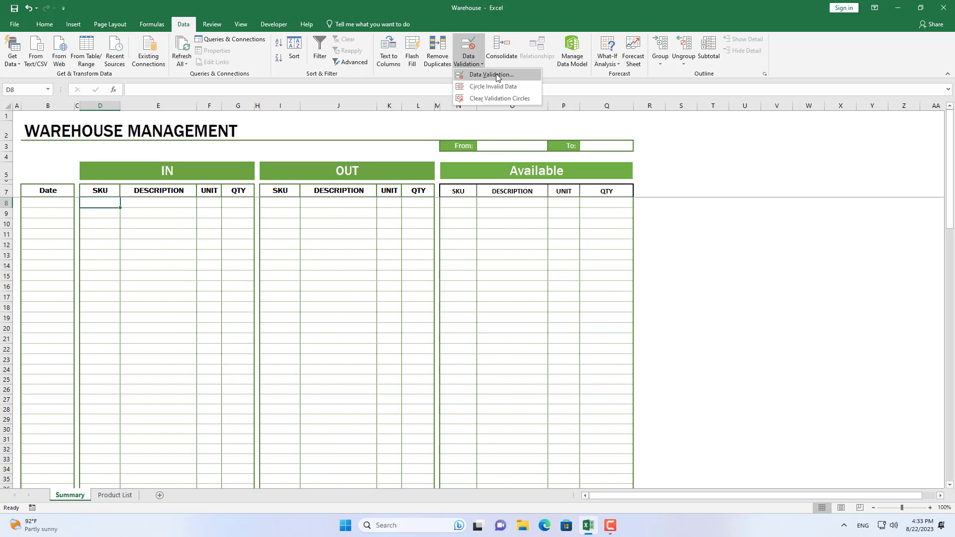
left_click(496, 76)
left_click(414, 181)
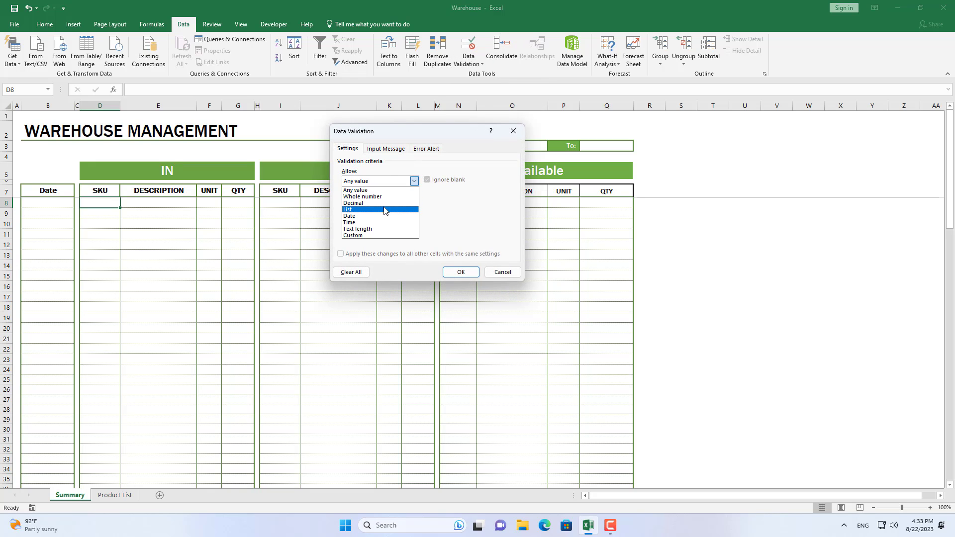
left_click(386, 210)
left_click(386, 220)
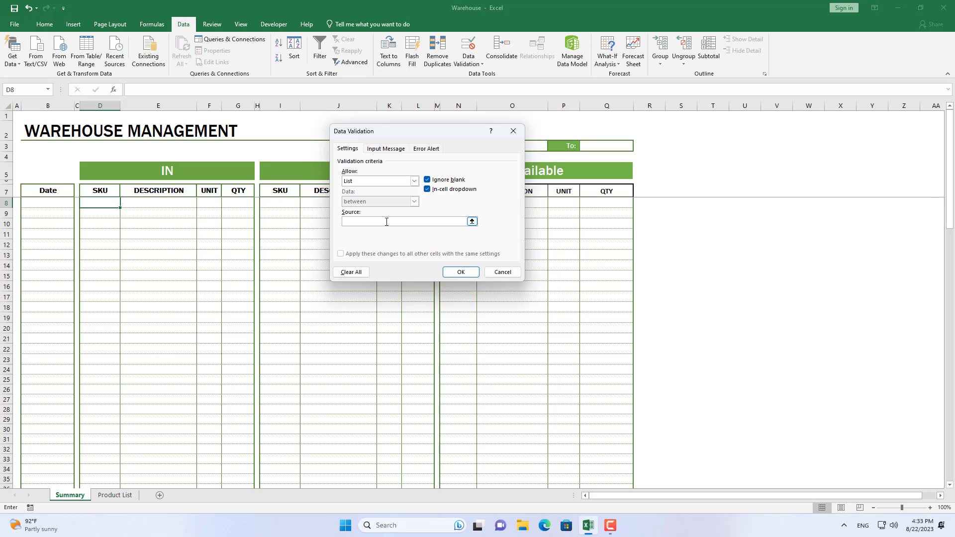
left_click(126, 495)
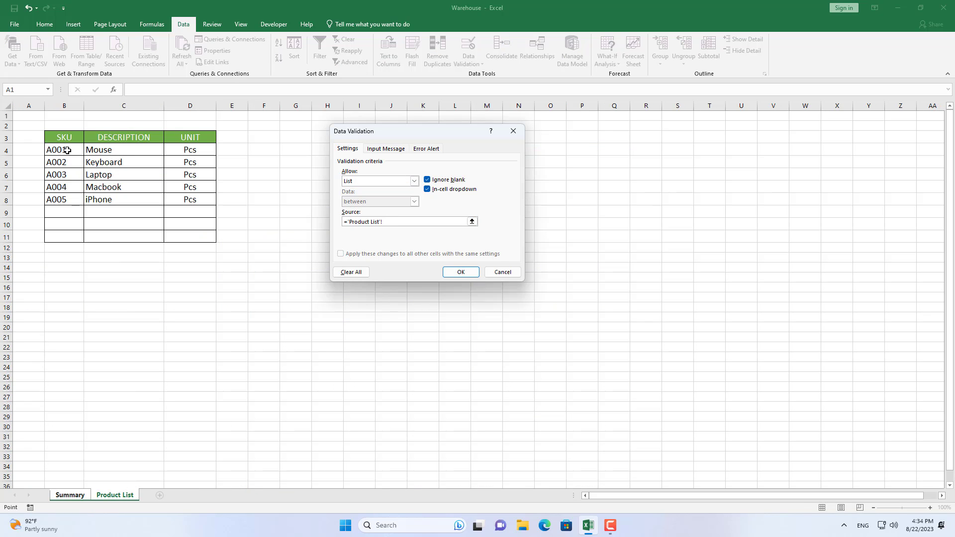
left_click_drag(67, 151, 70, 328)
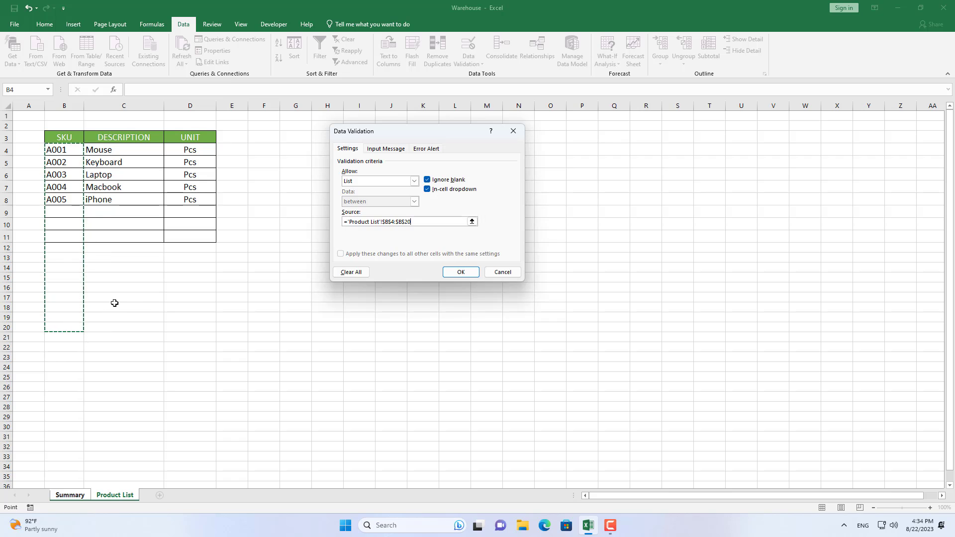
left_click(460, 272)
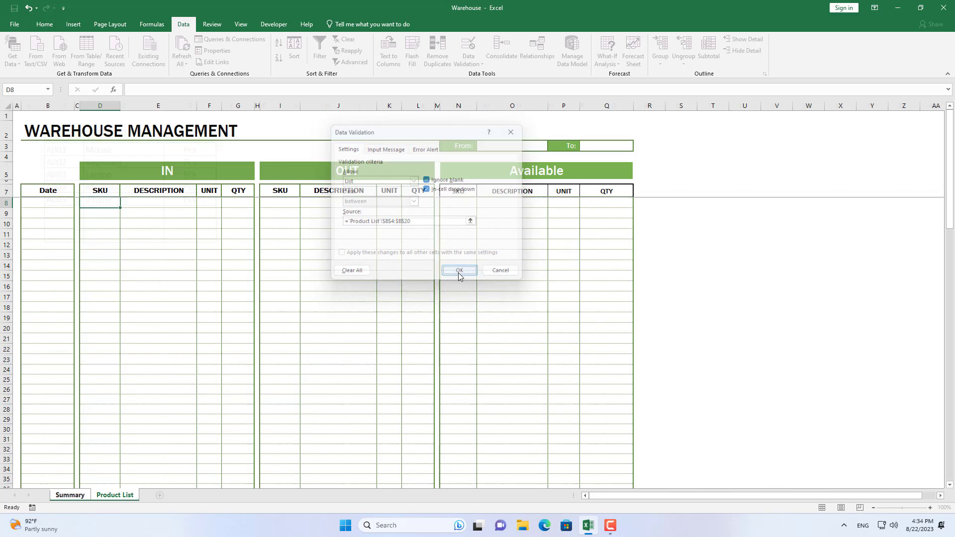
- Choose A001 and then A002 from D8's SKU dropdown
left_click(125, 203)
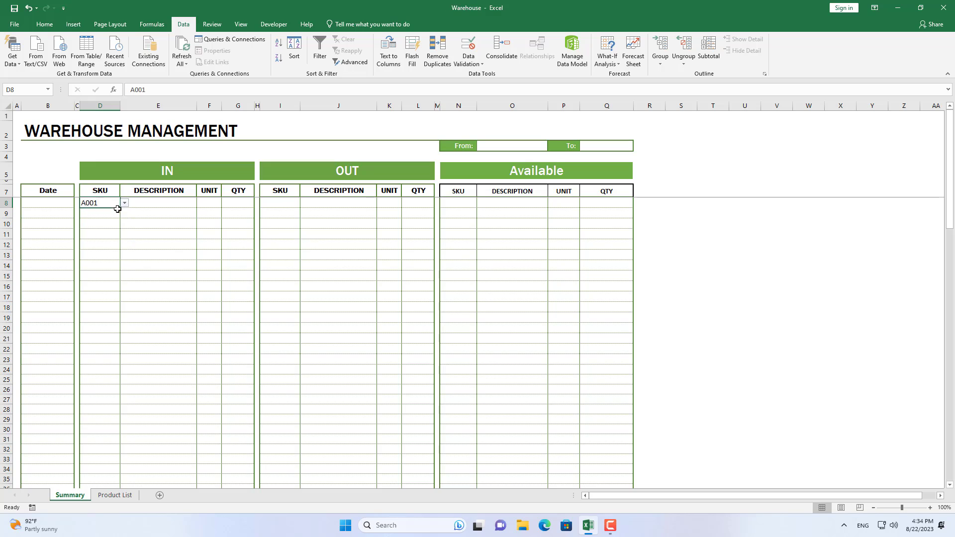
left_click(124, 204)
left_click(114, 217)
- Enter a VLOOKUP in E8 using D8 against the absolute Product List columns B:D
left_click(135, 204)
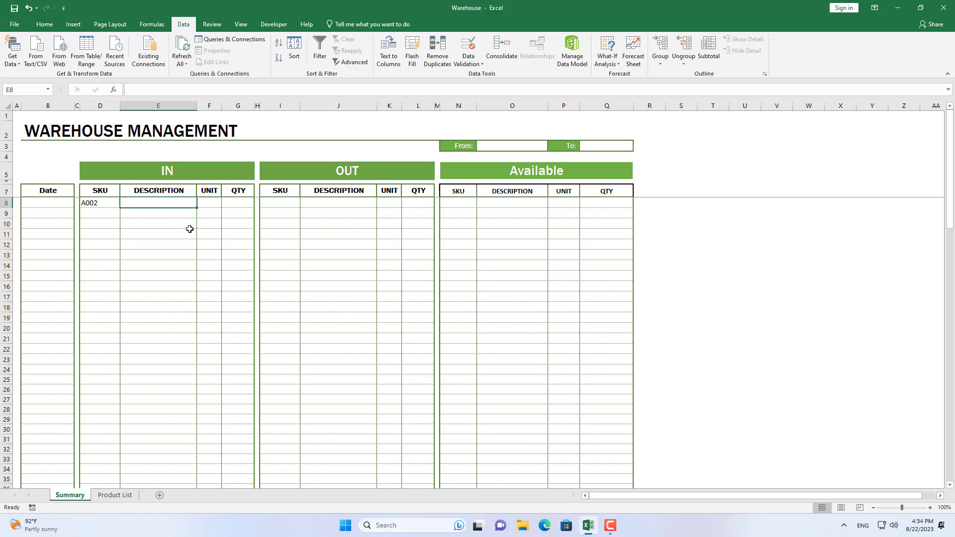
type("=VLOOKUP(")
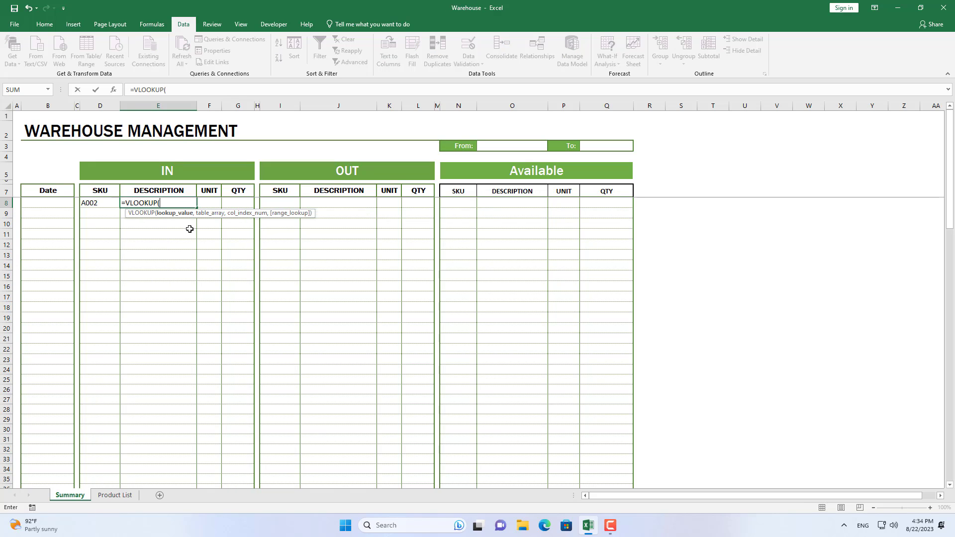
left_click(87, 200)
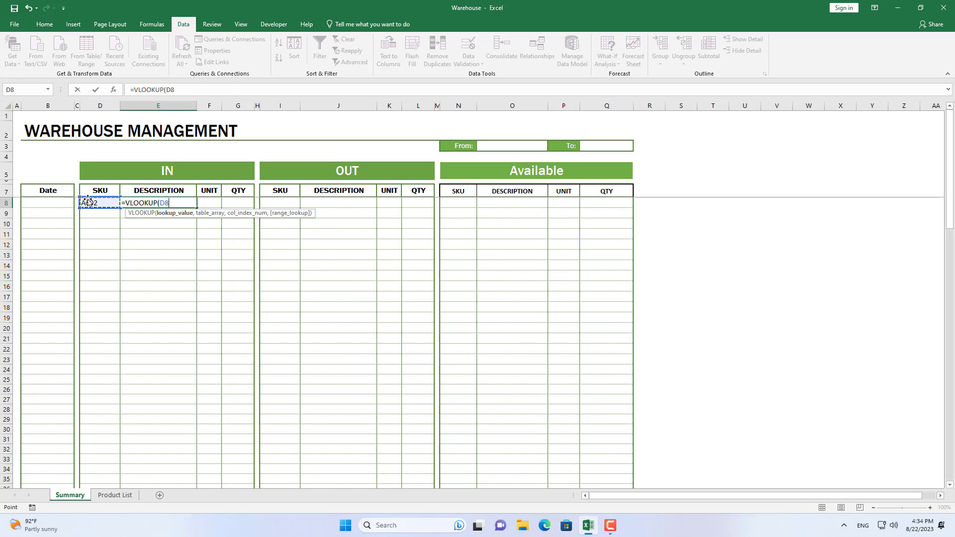
type(",")
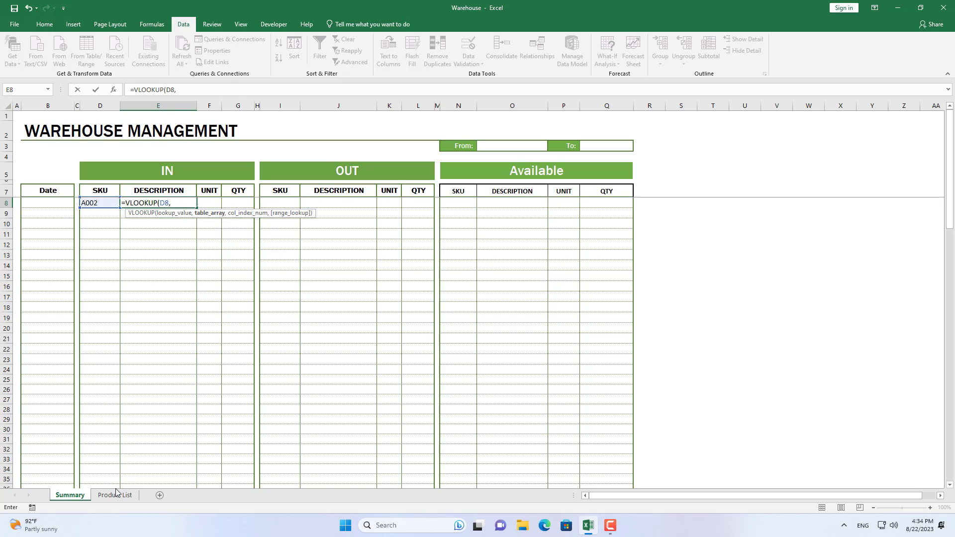
left_click(114, 494)
left_click_drag(64, 105, 176, 106)
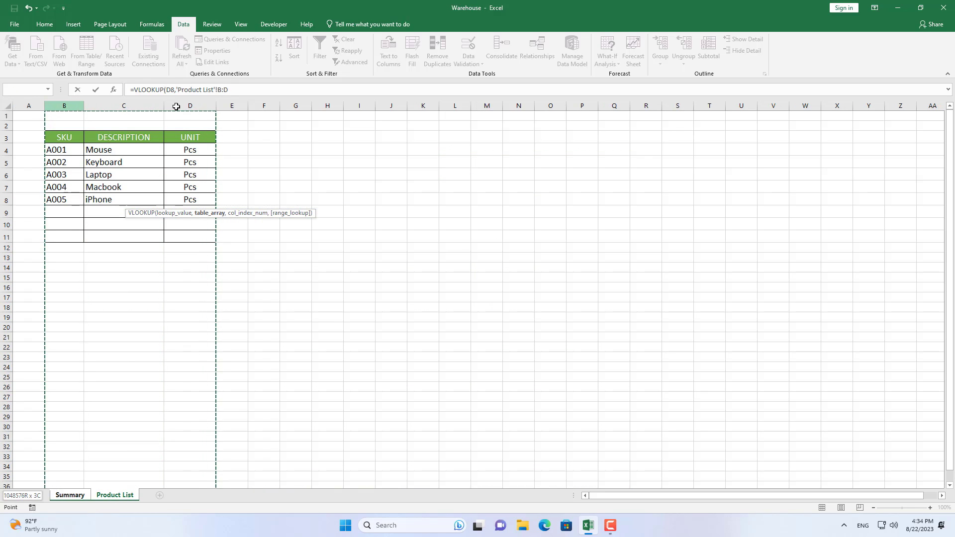
key("F4")
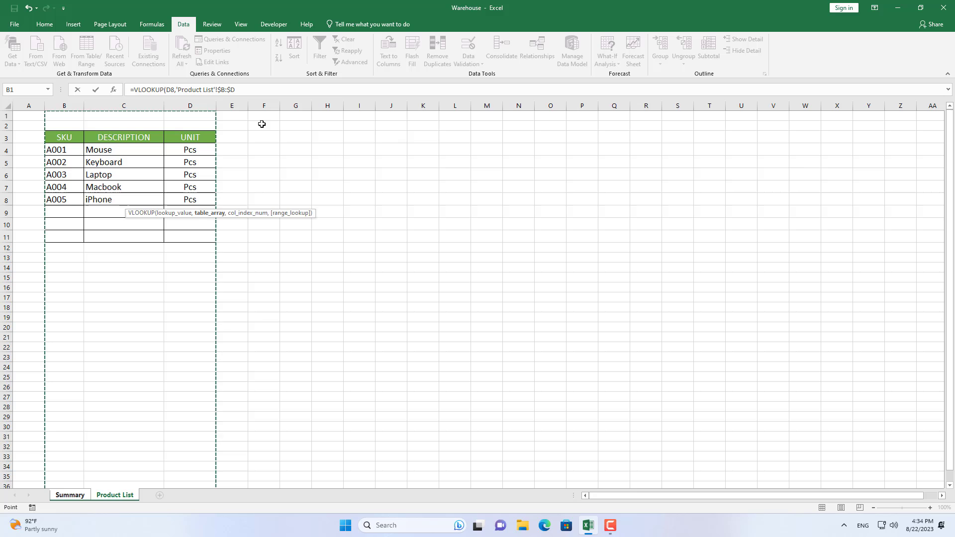
type(",2,")
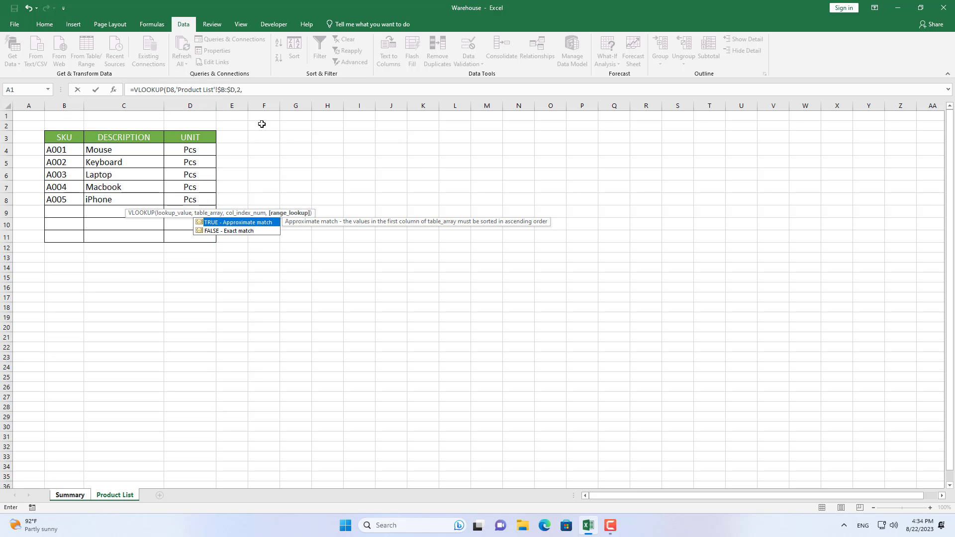
type("0)")
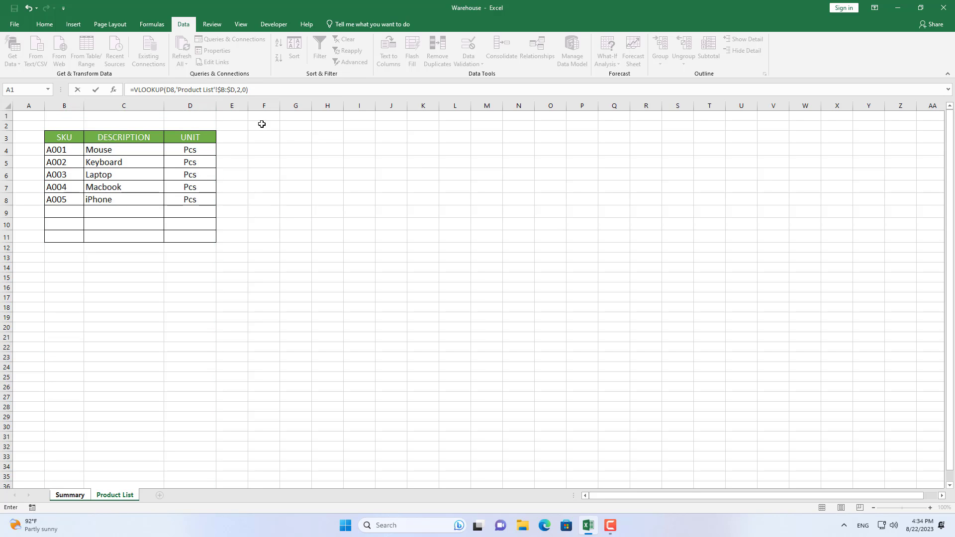
key("Return")
- Choose A004 in D8 and confirm E8 shows Macbook
left_click(106, 204)
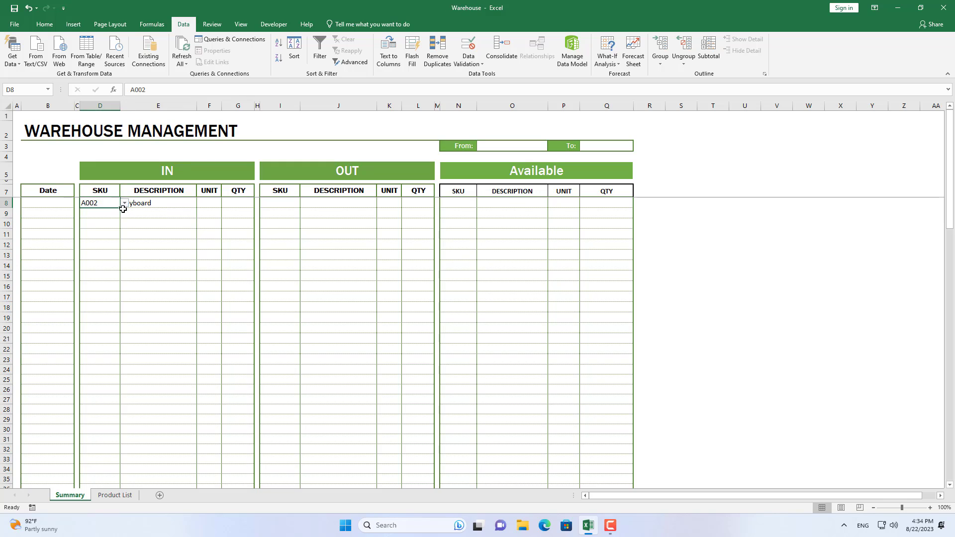
left_click(123, 230)
left_click(168, 203)
left_click(107, 206)
- Clear D8 and wrap E8's VLOOKUP in IFERROR returning a blank
key("Delete")
left_click(167, 205)
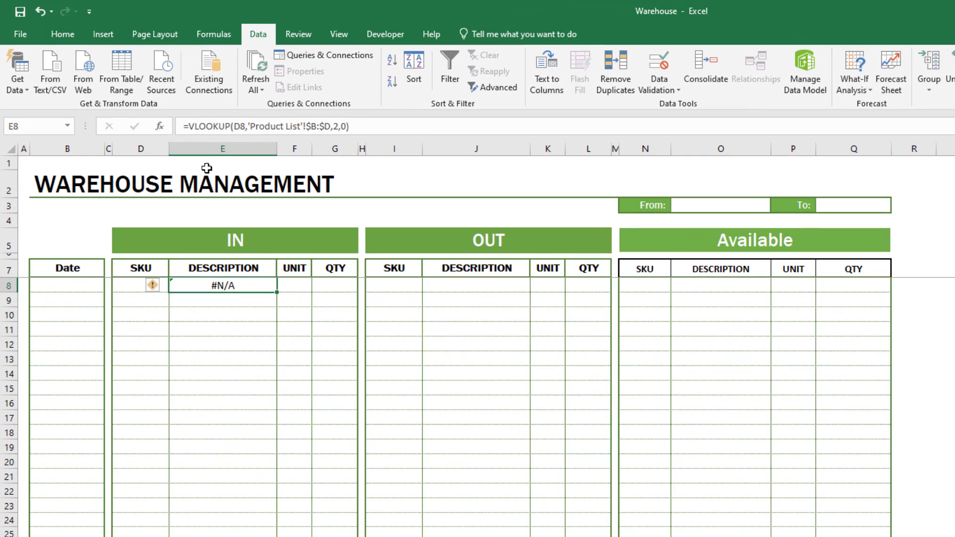
left_click(192, 128)
type("IF")
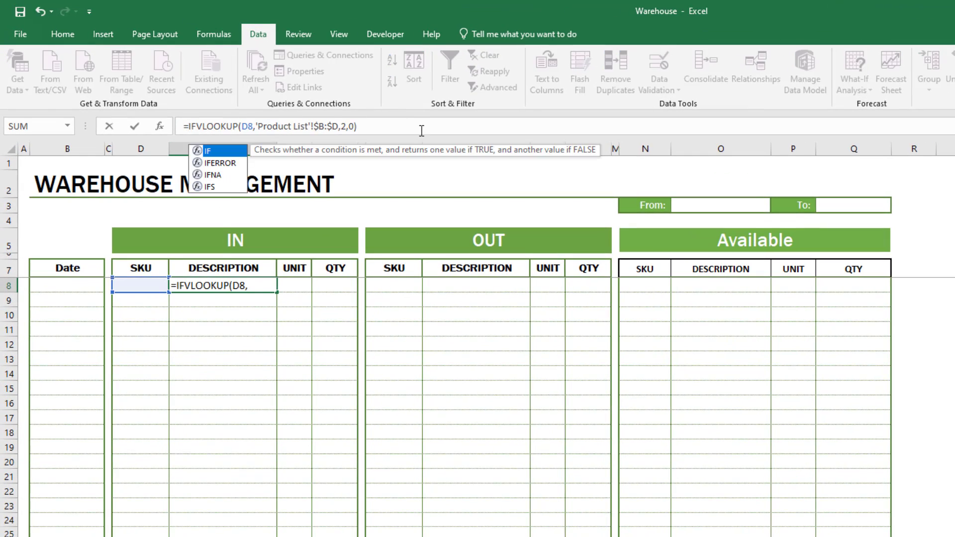
key("Down")
key("Tab")
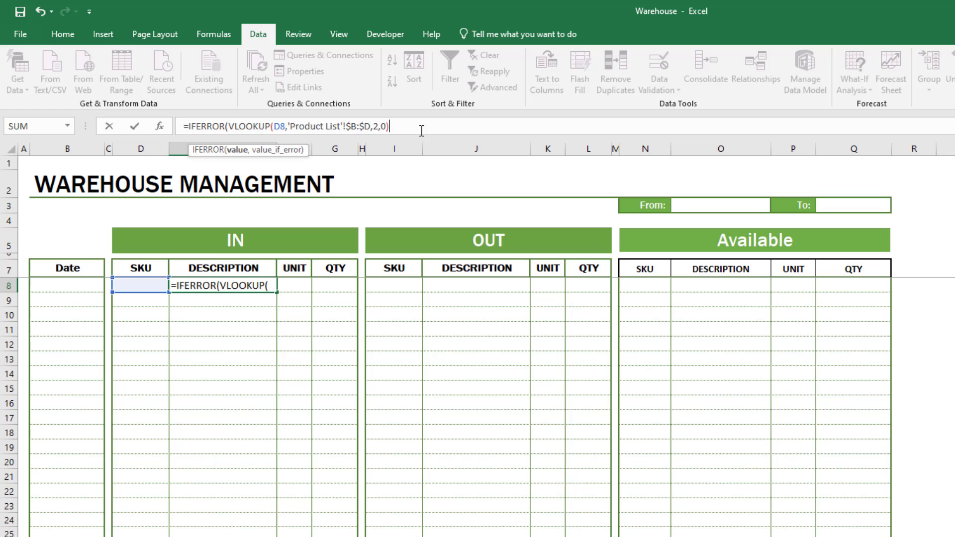
type(",0")
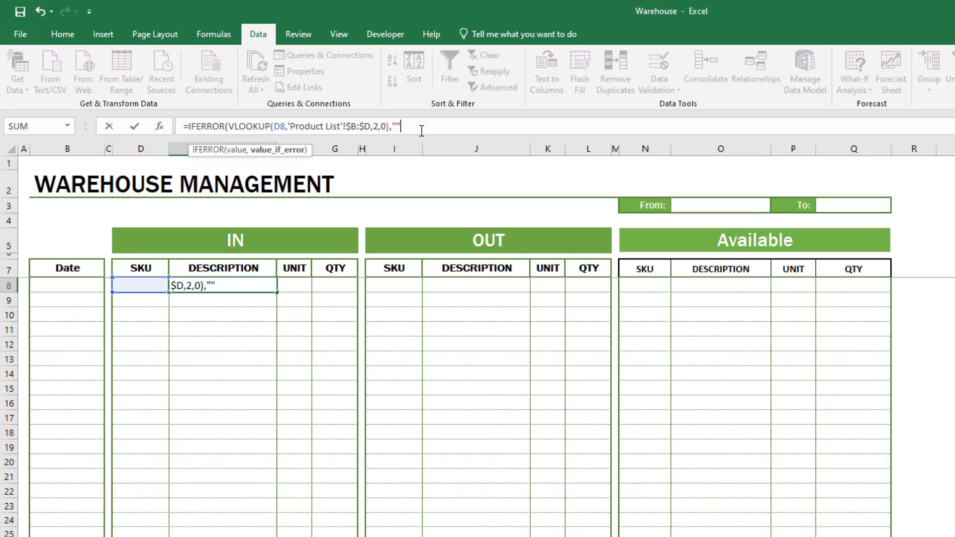
type(")")
key("Return")
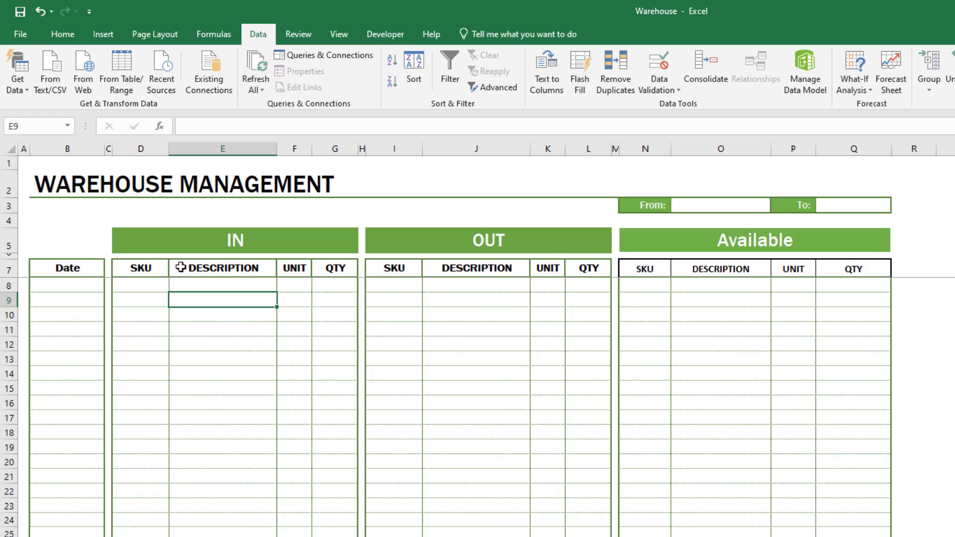
- Test with SKU A002, clear it to confirm a blank, and select E8's formula text
left_click(154, 284)
left_click(159, 304)
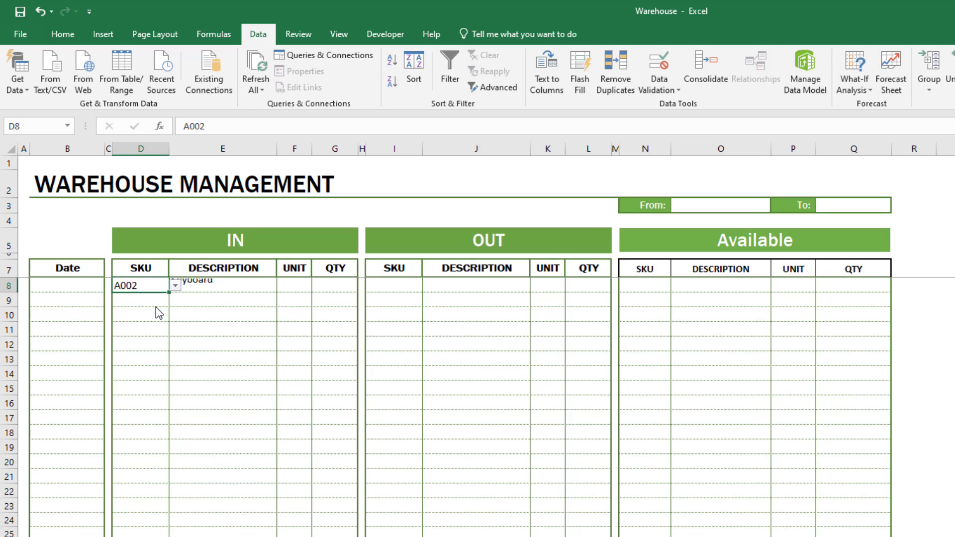
key("Delete")
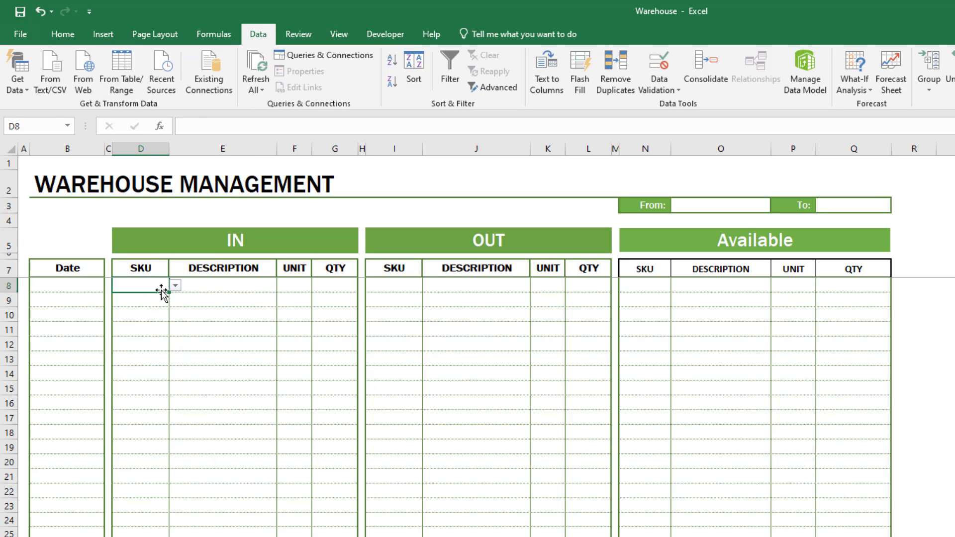
left_click(271, 287)
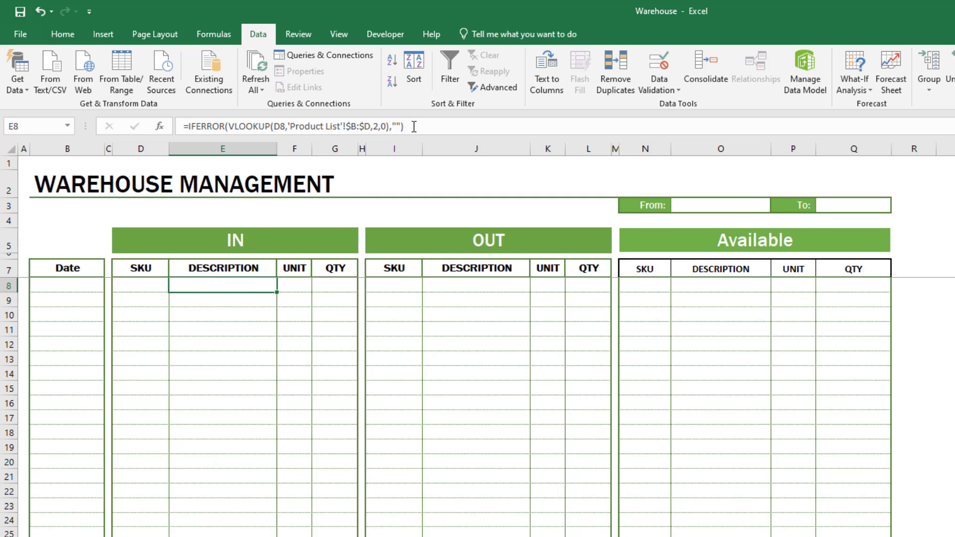
left_click_drag(414, 126, 183, 125)
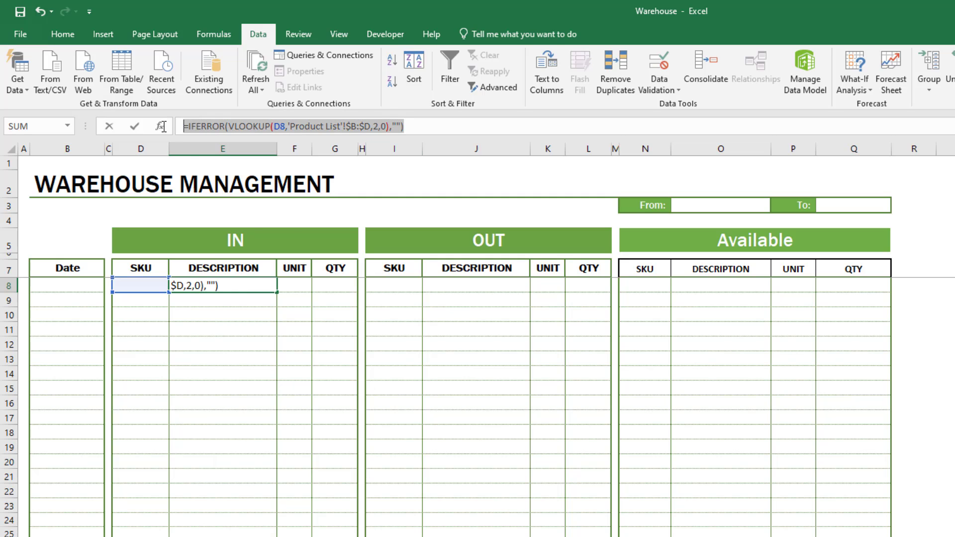
- Paste E8's lookup into F8 with column index 3, then test A002 for Keyboard and Pcs
right_click(272, 133)
left_click(311, 154)
key("Escape")
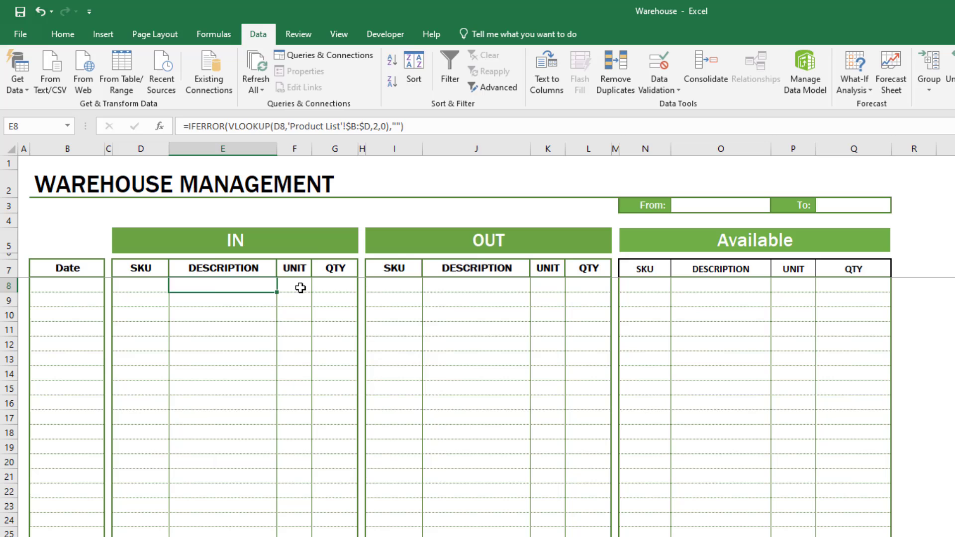
right_click(300, 288)
left_click(330, 347)
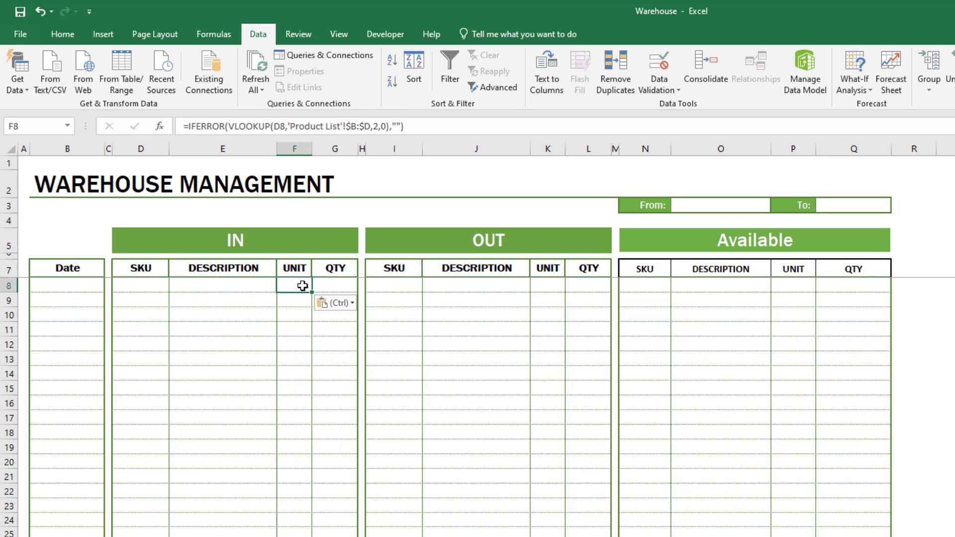
left_click(376, 125)
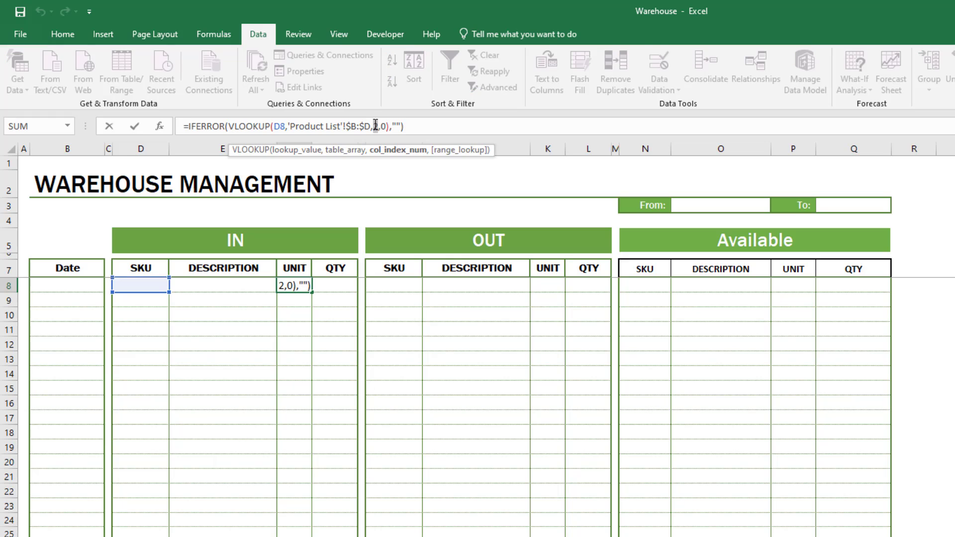
type("3")
key("Return")
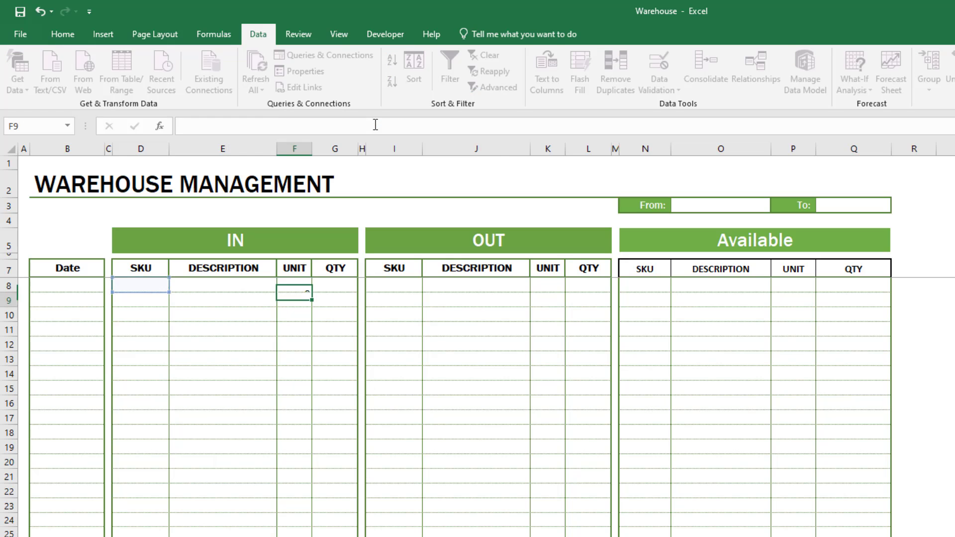
left_click(159, 285)
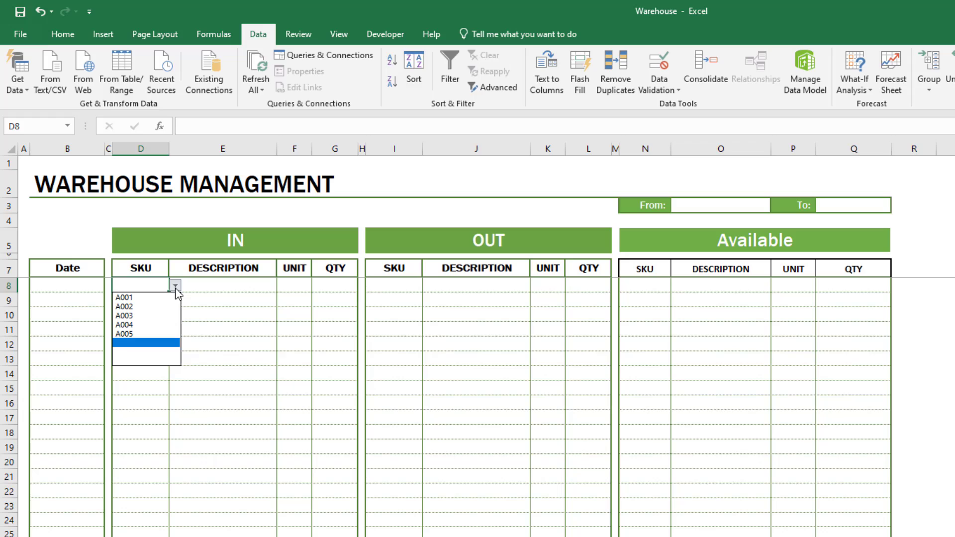
left_click(165, 312)
- Clear row 8's test SKU and fill D8 and E8:F8 down to row 24
left_click(205, 203)
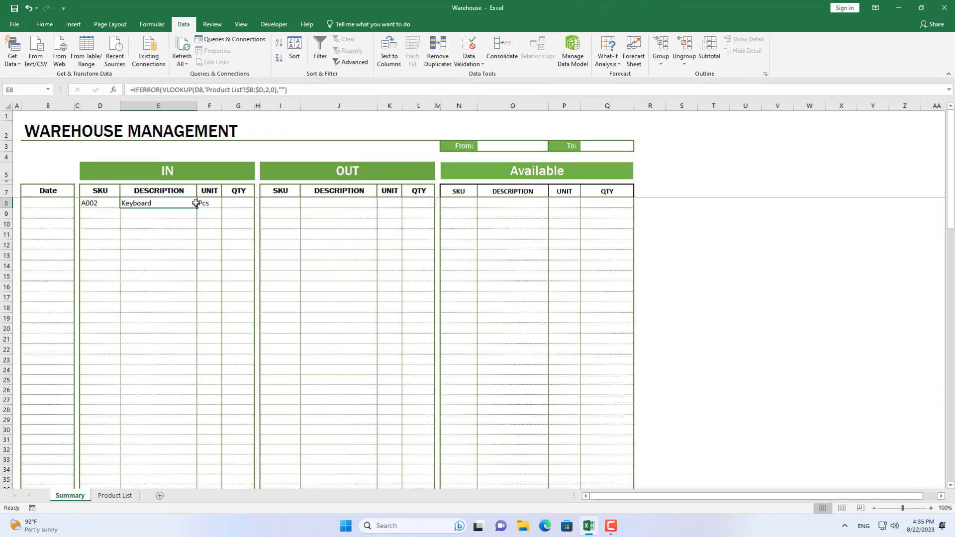
left_click(110, 204)
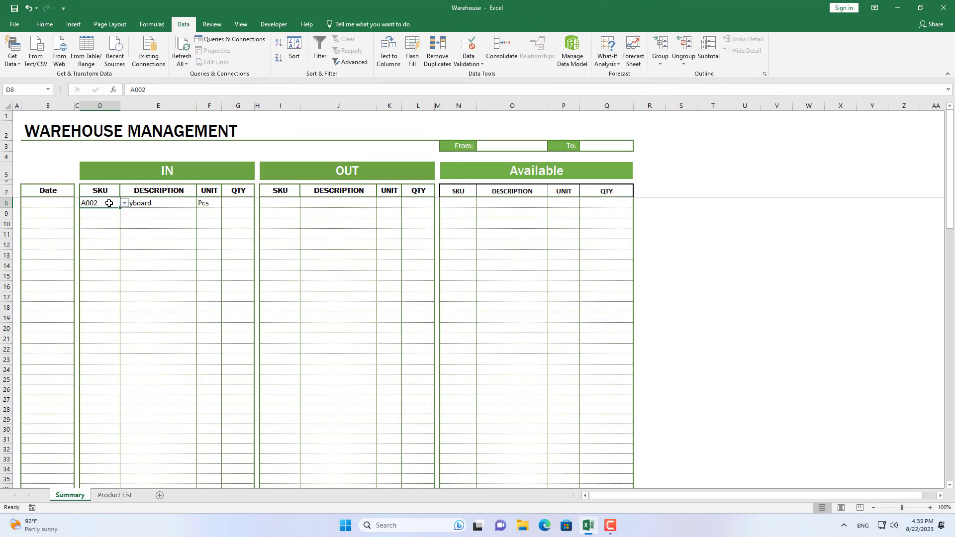
key("Delete")
left_click_drag(120, 207, 111, 377)
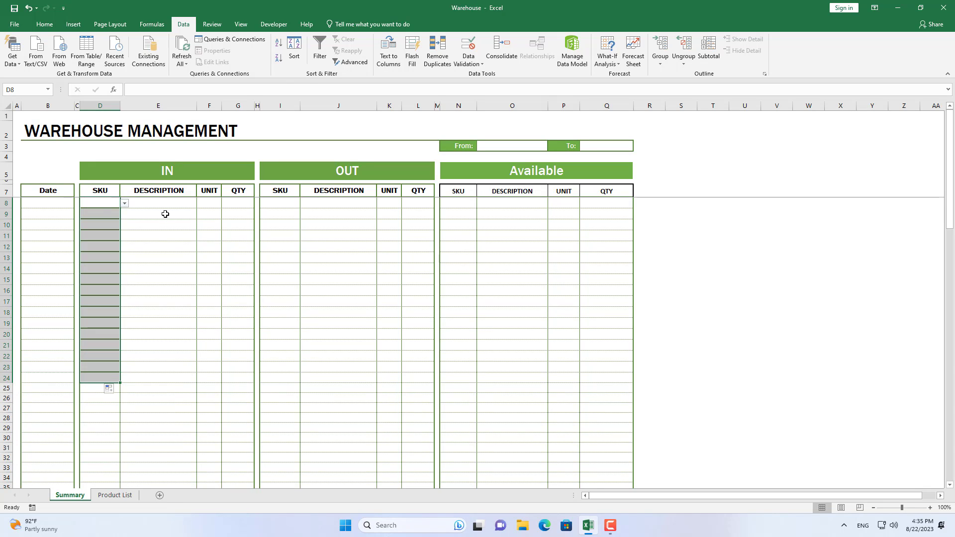
mouse_move(160, 203)
left_mouse_down()
mouse_move(209, 204)
mouse_move(218, 373)
left_mouse_up()
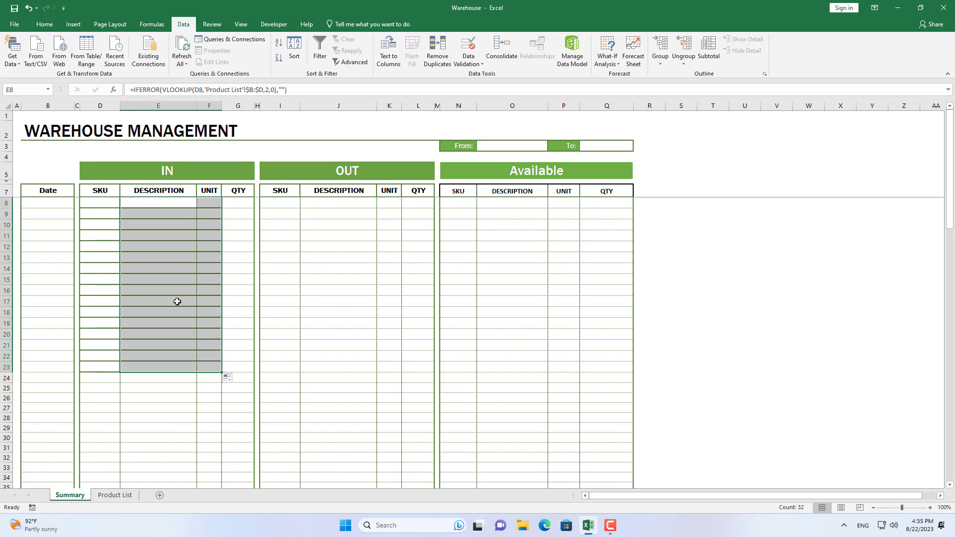
- Test row 22's SKU dropdown, clear that row, and select D9:F24
left_click(114, 355)
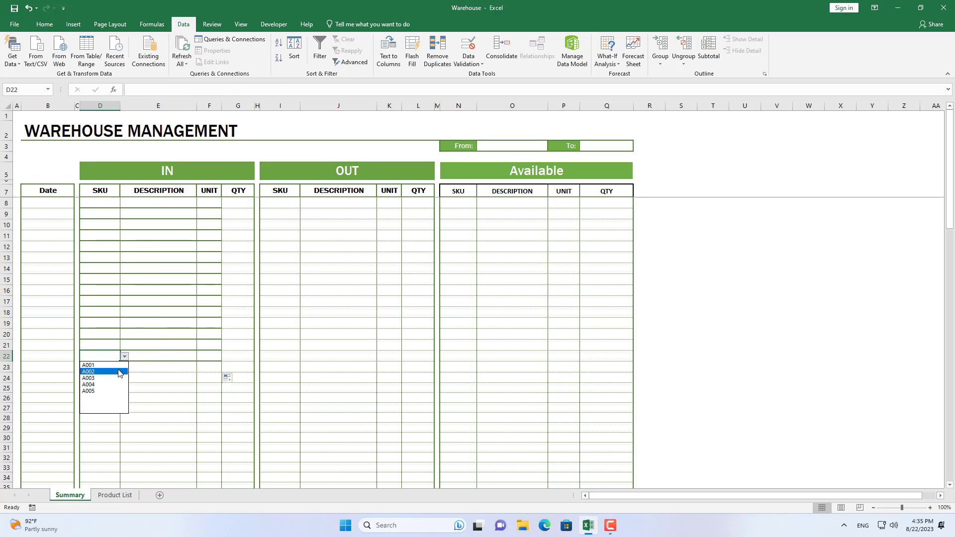
key("Escape")
left_click_drag(104, 356, 198, 358)
key("Delete")
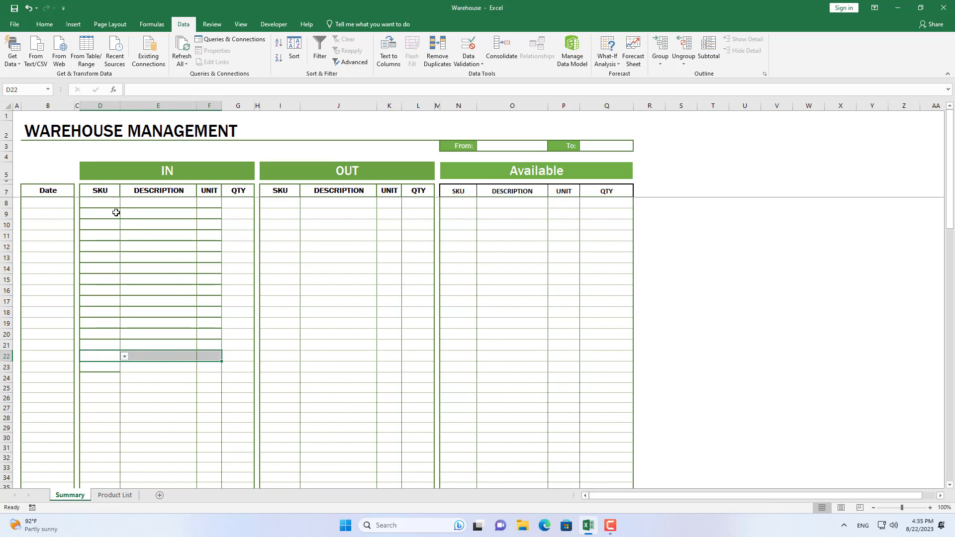
left_click_drag(115, 213, 220, 375)
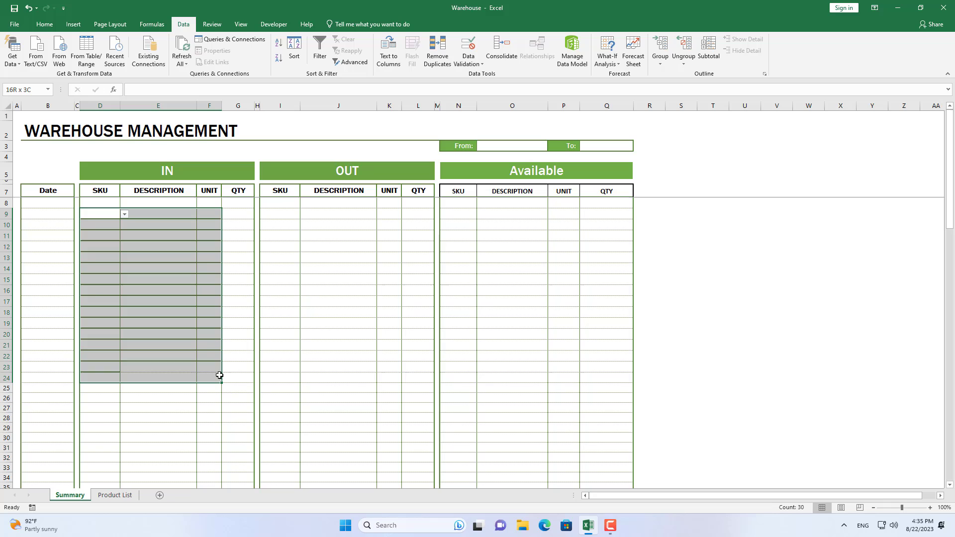
- Apply dotted inside horizontal borders between the IN rows and select D8:E25
left_click(50, 26)
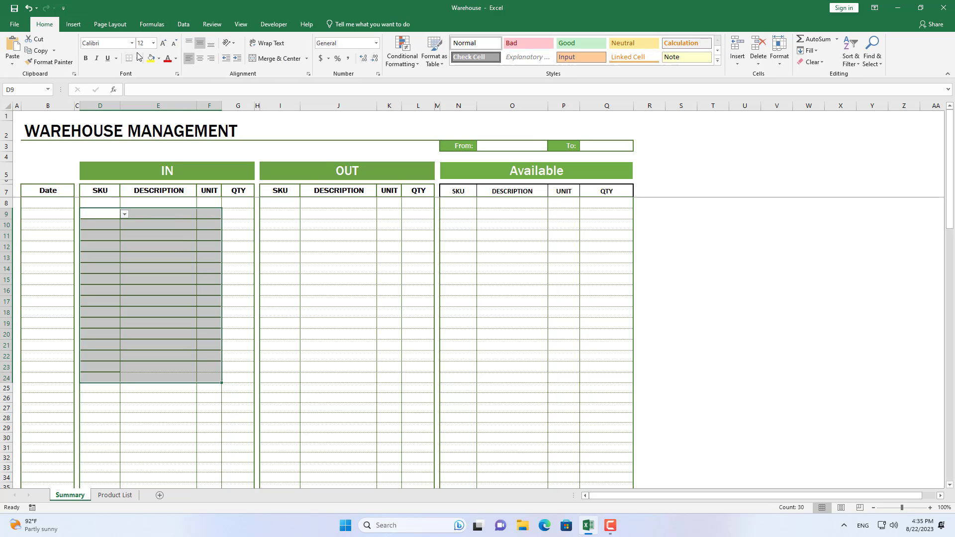
left_click(138, 58)
left_click(152, 310)
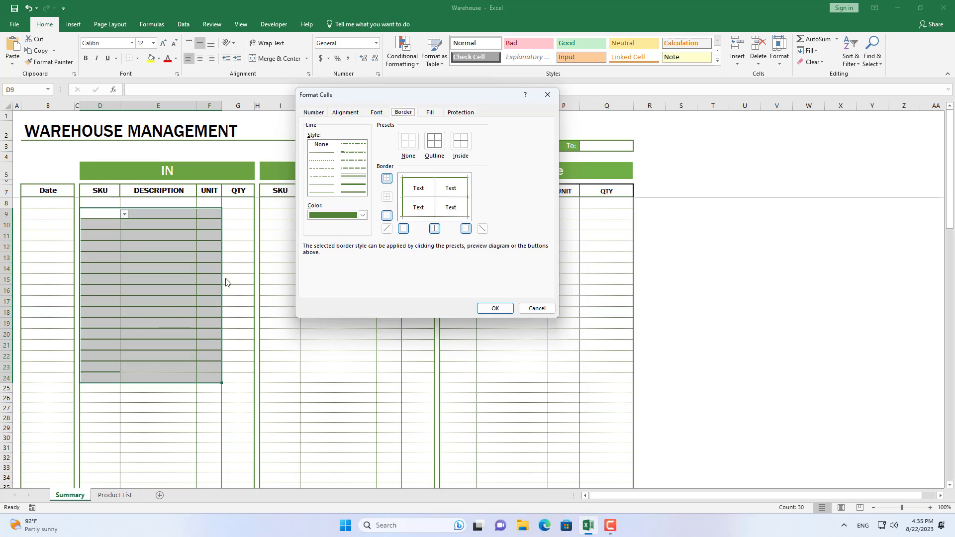
left_click(324, 154)
left_click(429, 198)
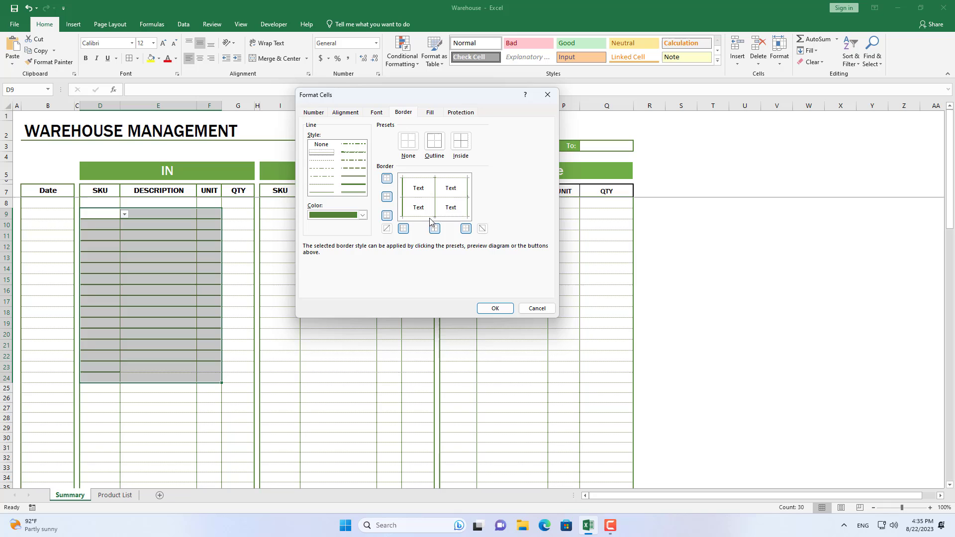
left_click(492, 309)
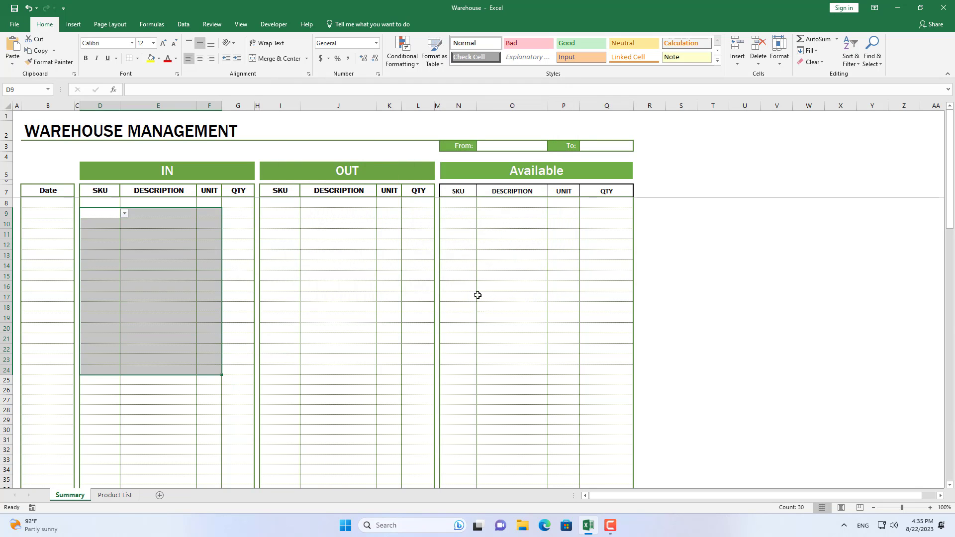
left_click(136, 248)
mouse_move(111, 203)
left_mouse_down()
mouse_move(195, 380)
mouse_move(208, 380)
left_mouse_up()
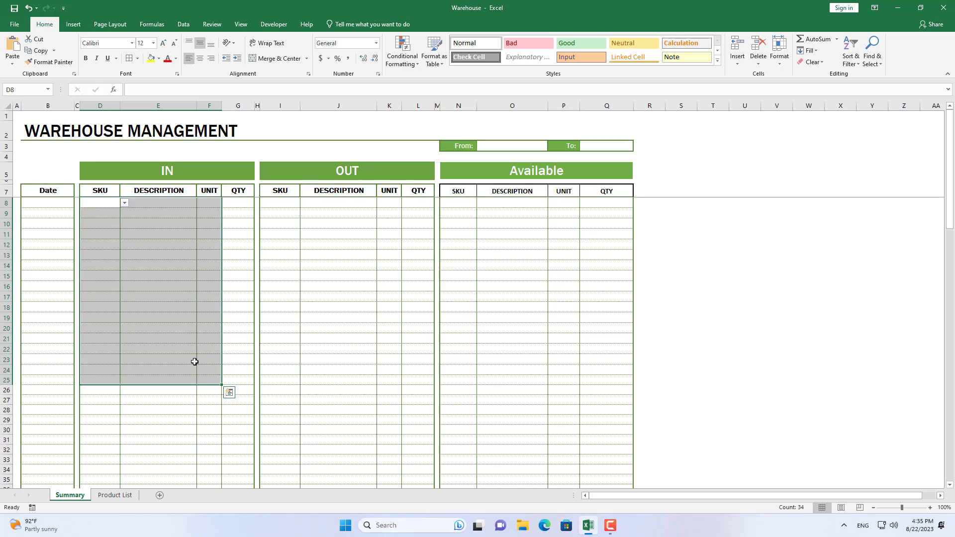
- Paste the IN SKU, description and unit cells into the OUT table and test with A002
right_click(105, 205)
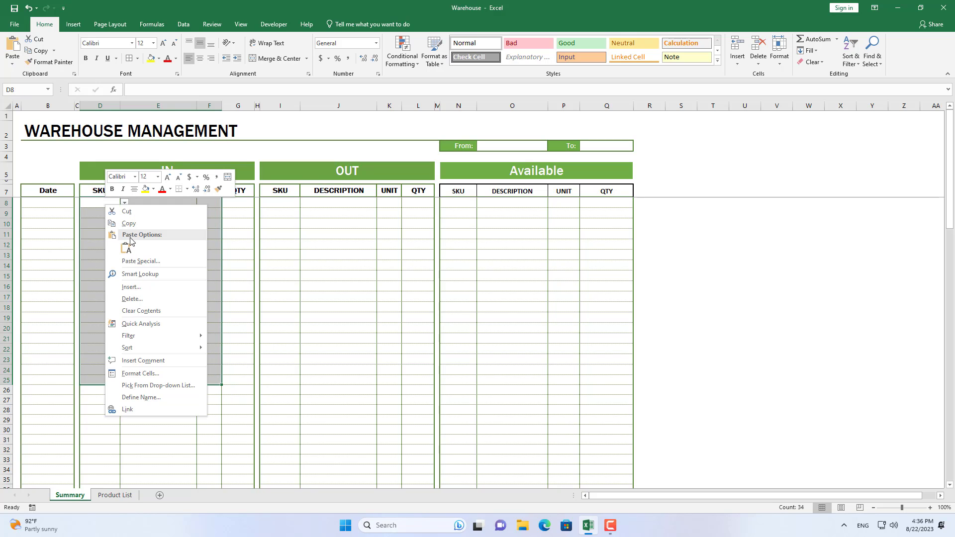
left_click(129, 224)
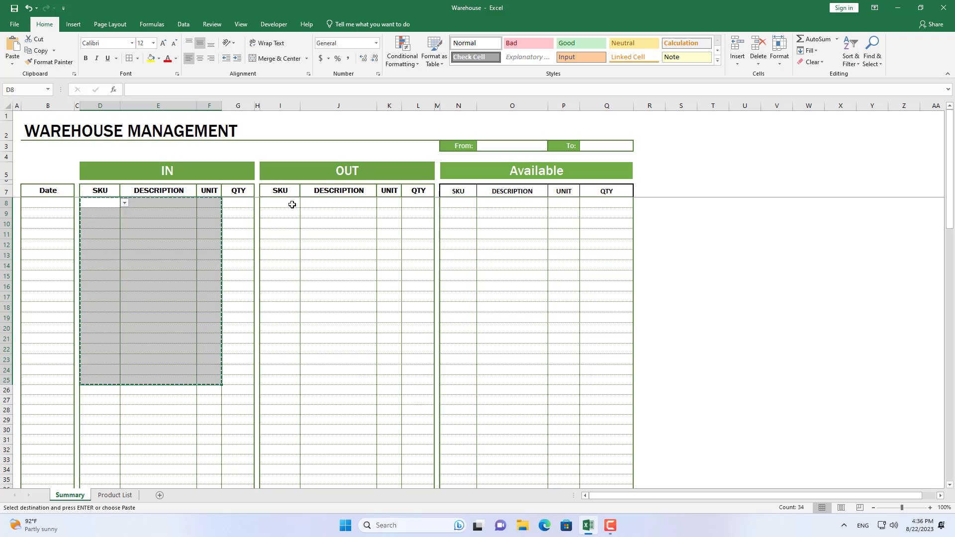
left_click(292, 204)
right_click(292, 204)
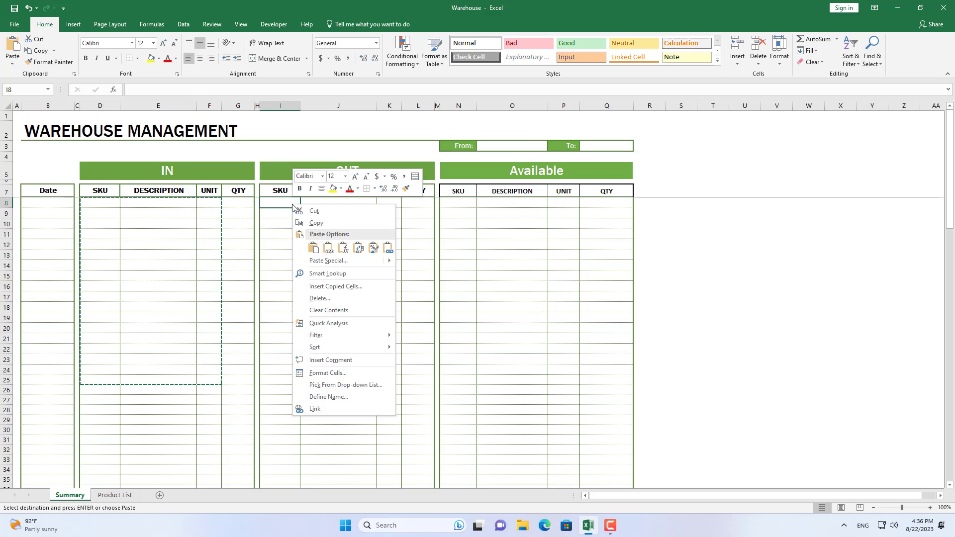
left_click(322, 251)
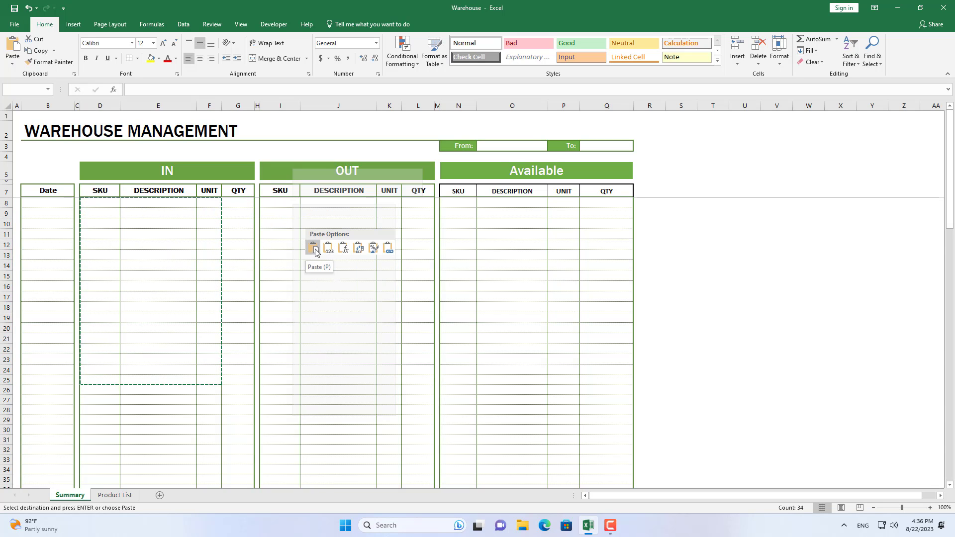
left_click(280, 298)
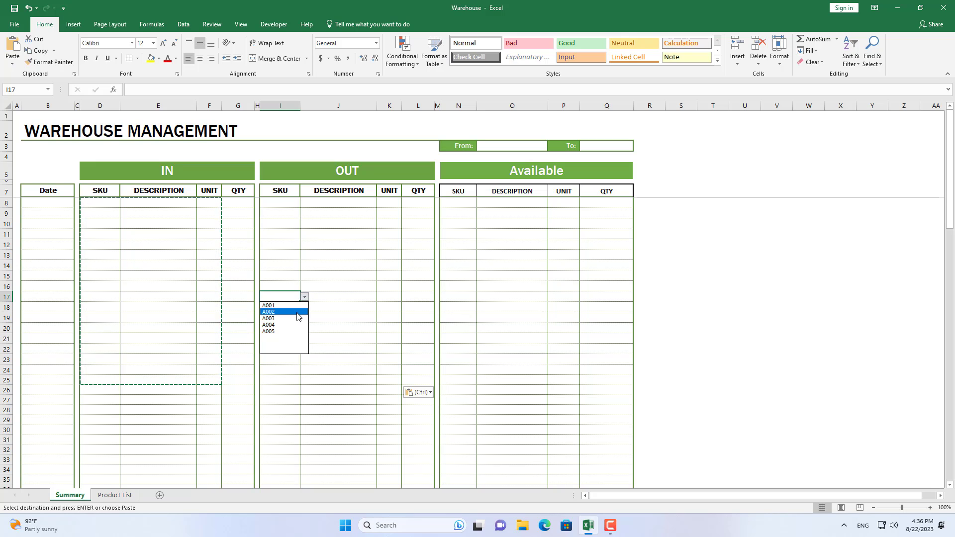
left_click(297, 312)
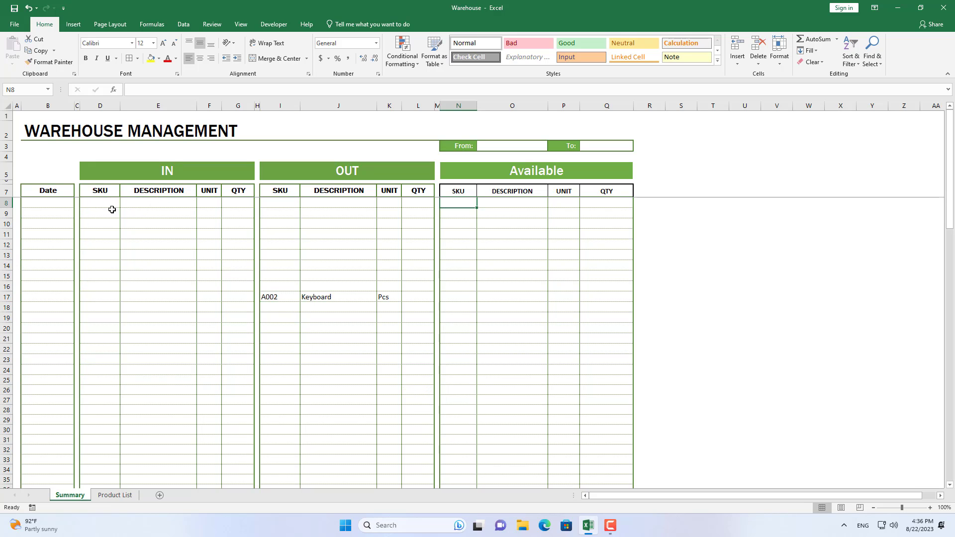
- Copy the IN SKU, description and unit cells into the Available table at N8
left_click_drag(112, 210, 217, 373)
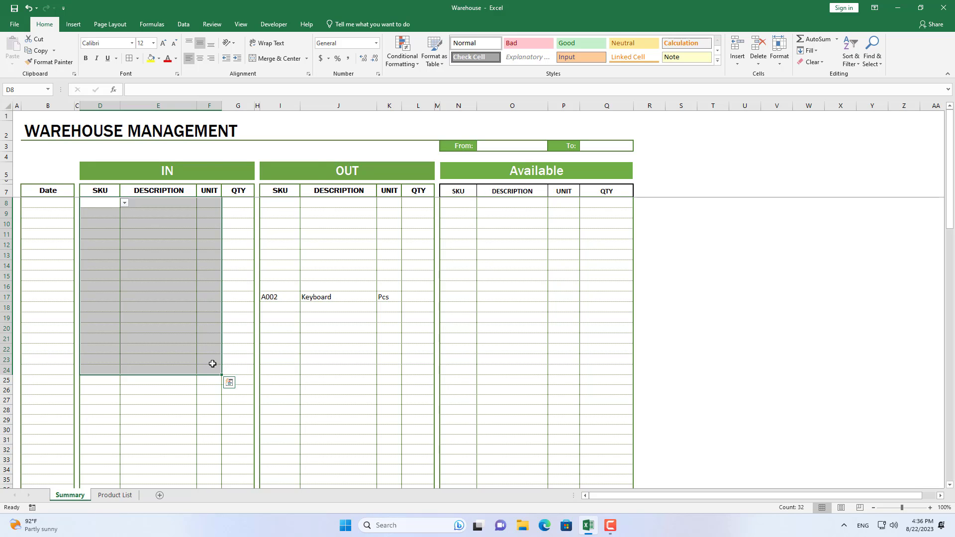
right_click(213, 364)
left_click(236, 171)
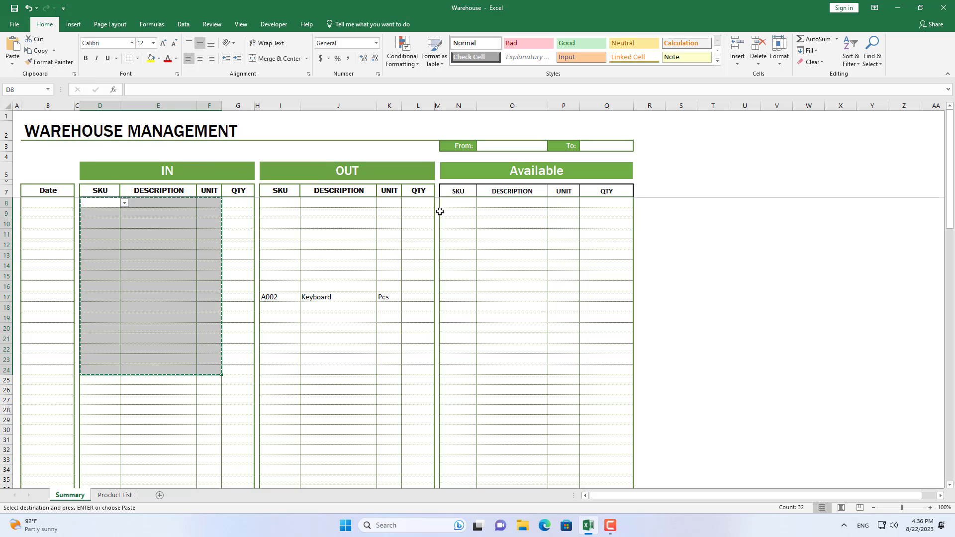
left_click(462, 206)
right_click(465, 206)
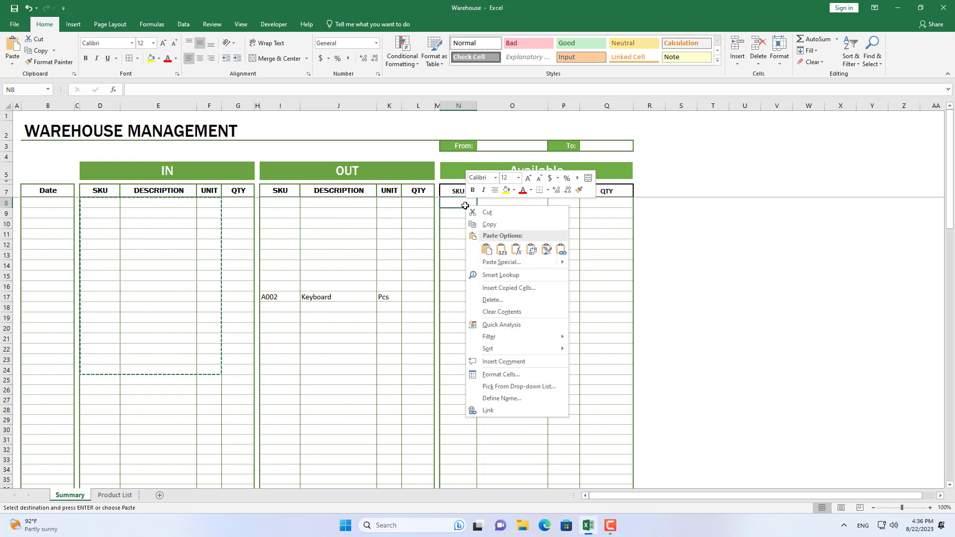
left_click(486, 249)
- Choose A001 in N8 to show Mouse and Pcs, and clear the OUT test row 17
left_click(481, 203)
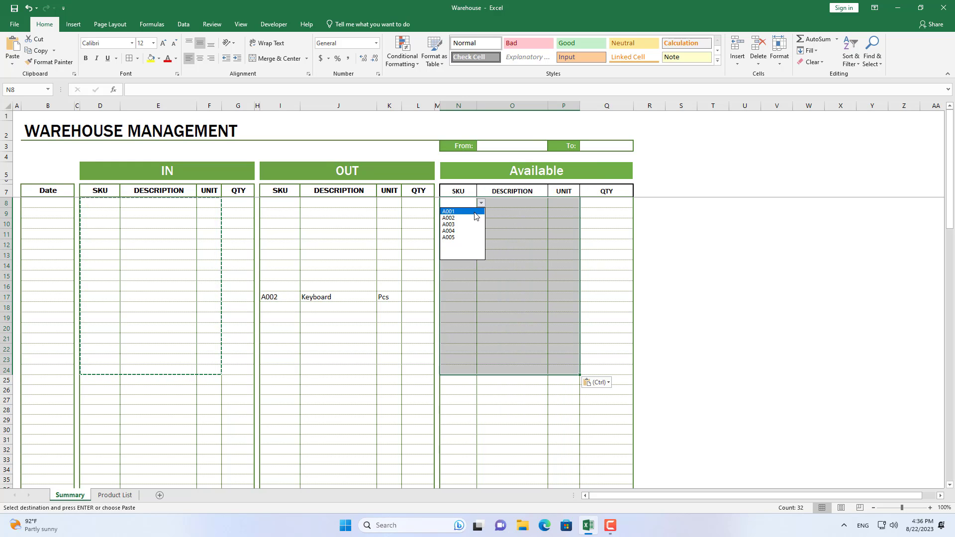
left_click(457, 211)
left_click(515, 224)
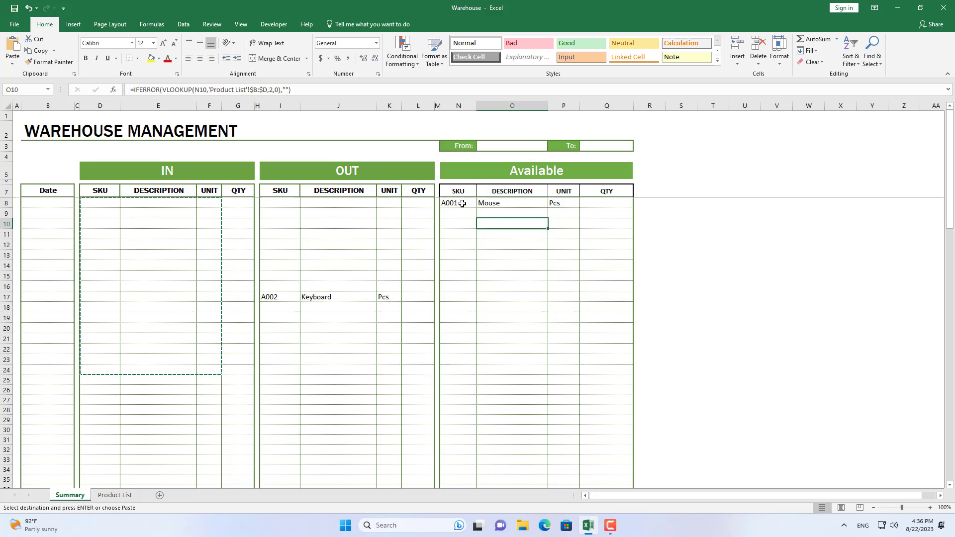
left_click_drag(455, 204, 567, 205)
left_click_drag(273, 296, 379, 297)
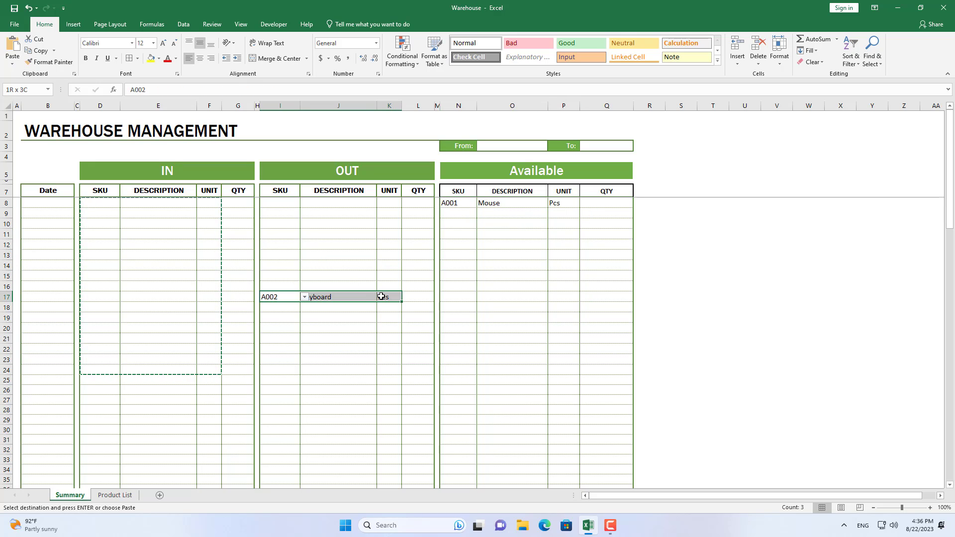
key("Delete")
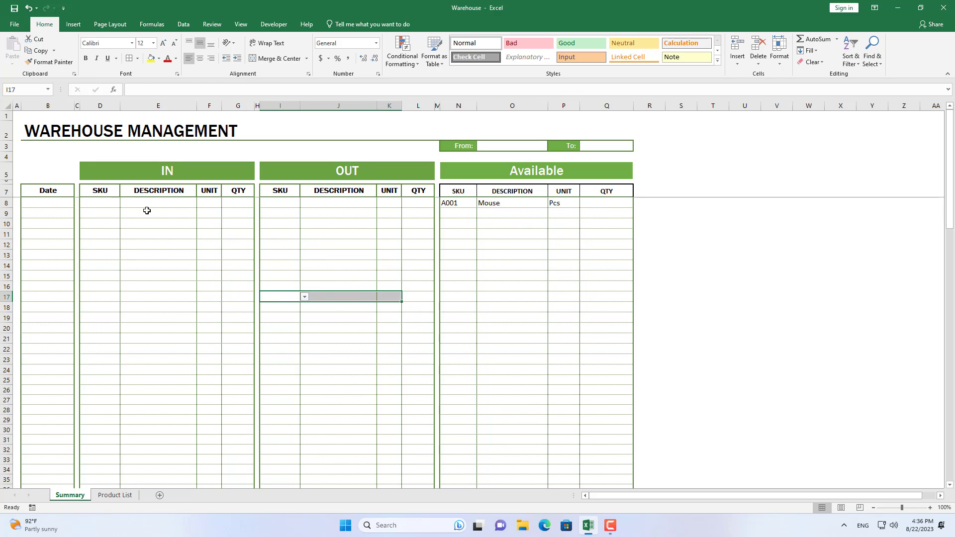
left_click(109, 204)
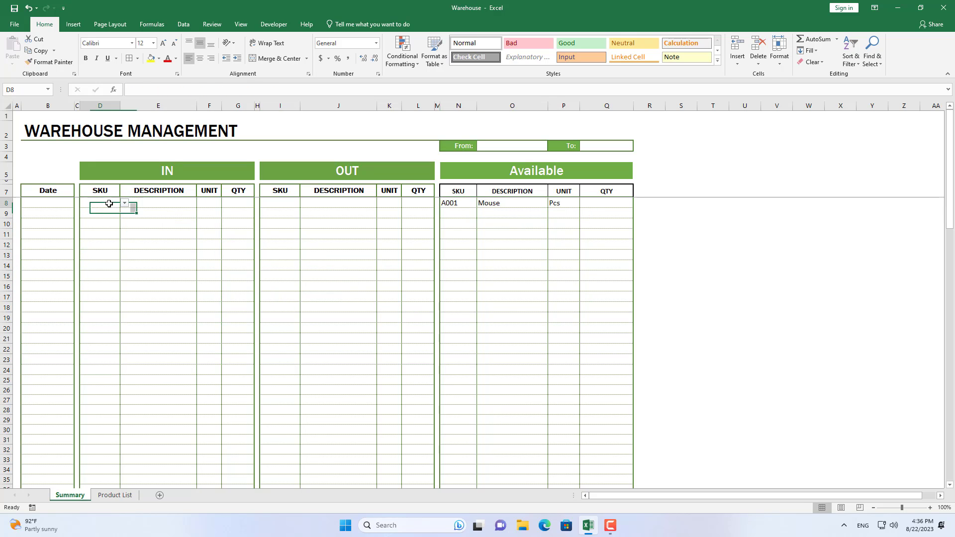
- Enter date 8-1-23, SKU A001 and quantity 100 in the first IN row
left_click(47, 202)
type("8")
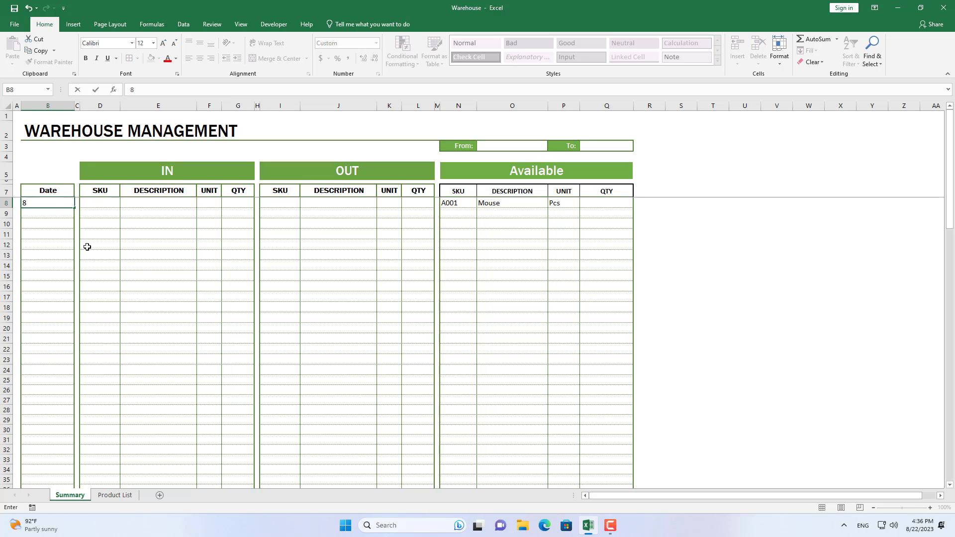
type("023")
key("Tab")
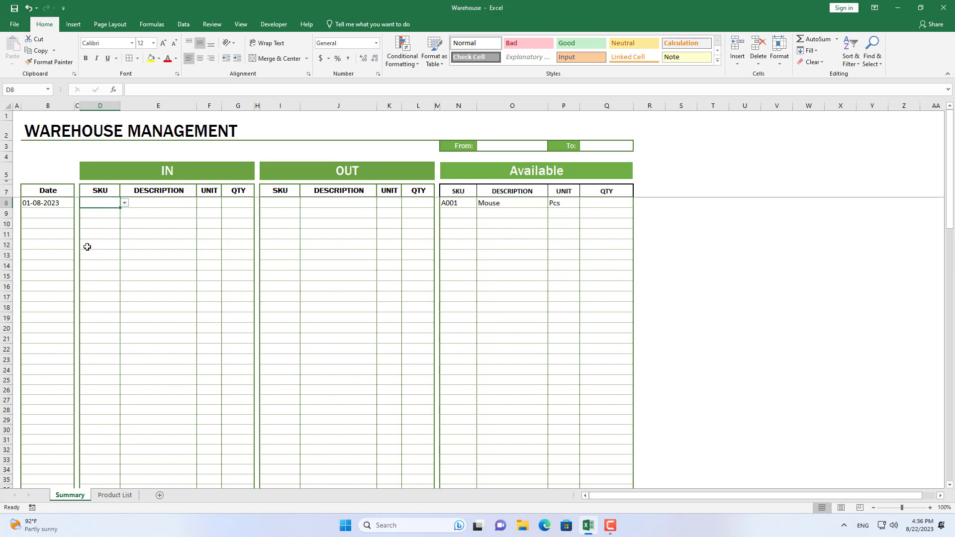
left_click(125, 203)
left_click(180, 199)
left_click(240, 202)
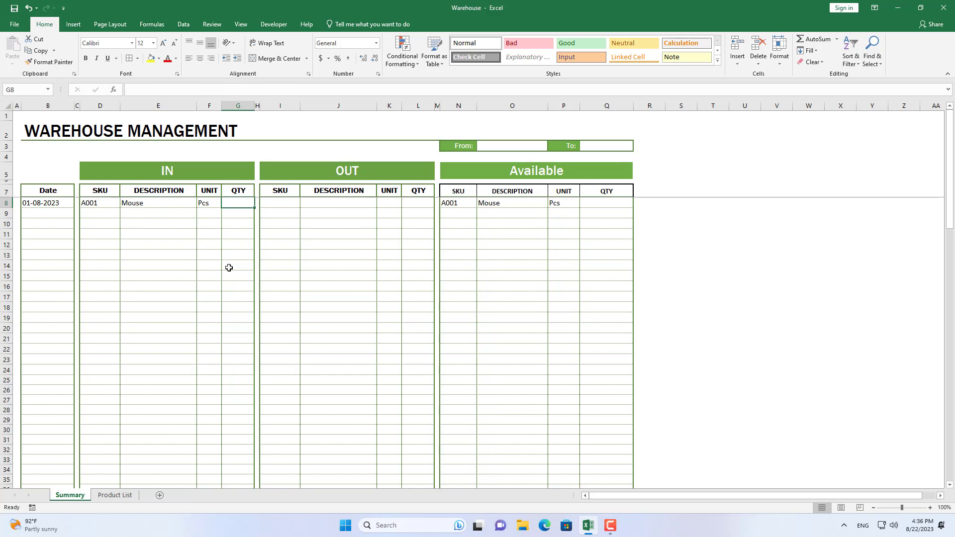
type("100")
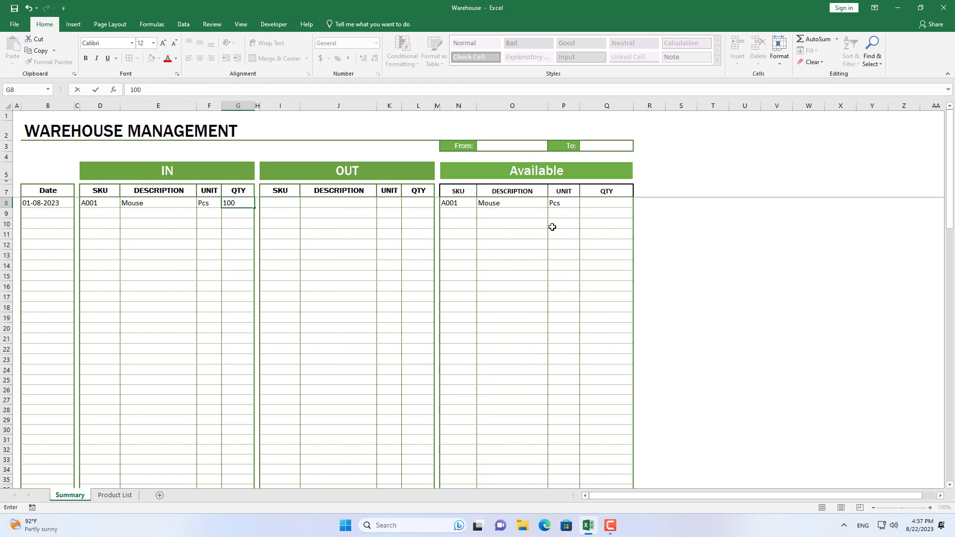
left_click(622, 202)
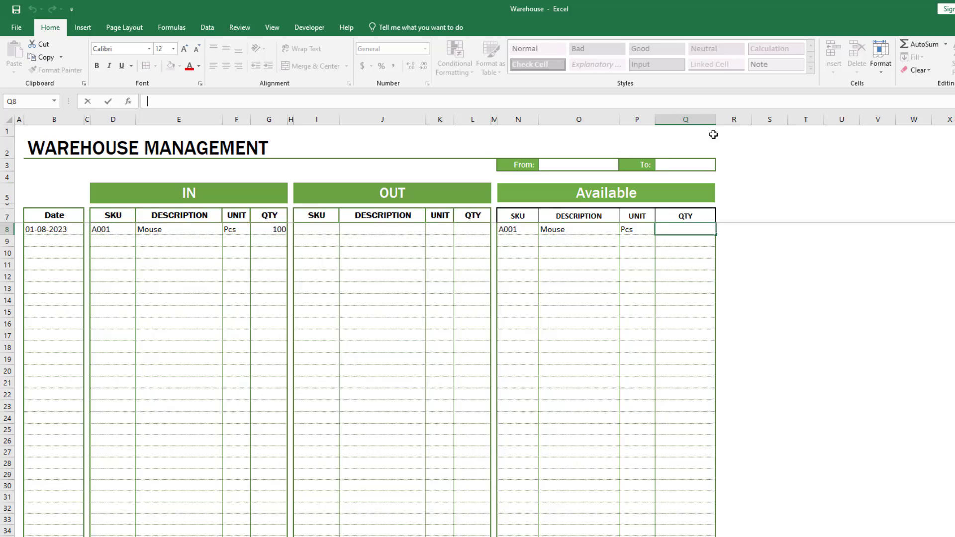
type("=SUM")
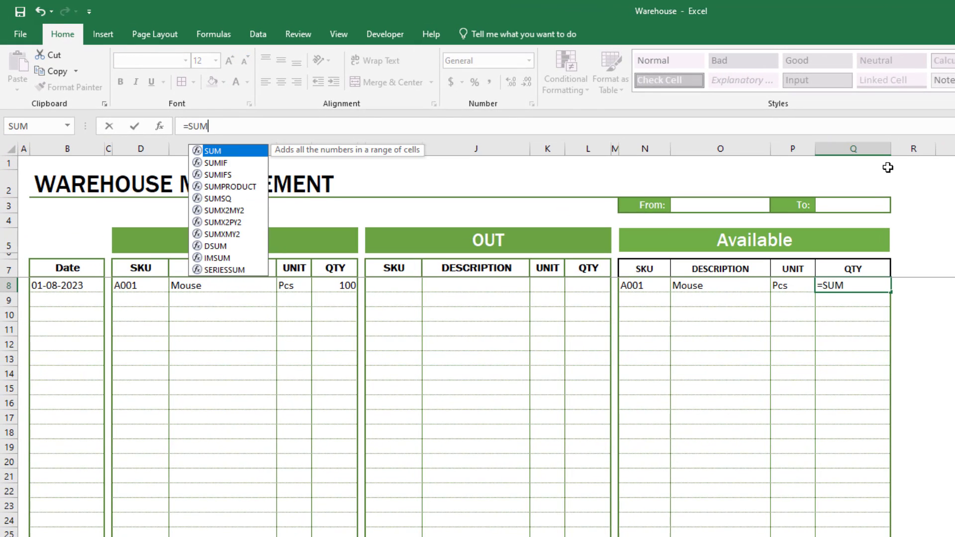
- Start a SUMIFS in Q8 summing column G where column D matches
key("Down")
key("Down")
key("Tab")
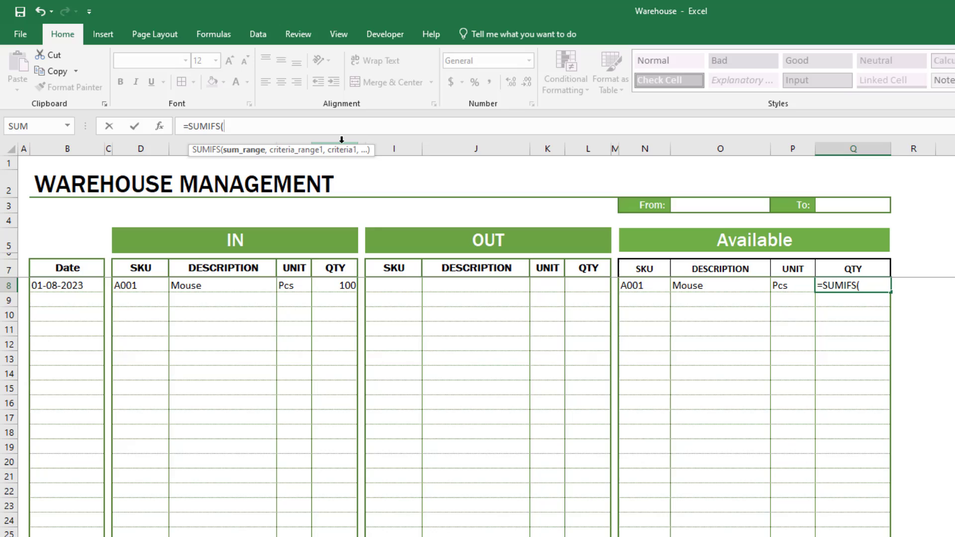
left_click_drag(341, 140, 893, 161)
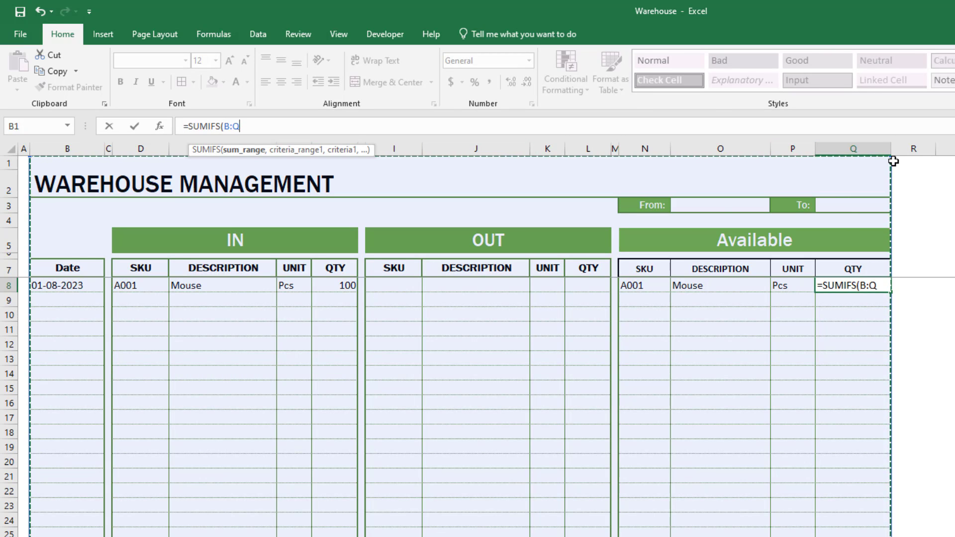
left_click_drag(894, 161, 34, 163)
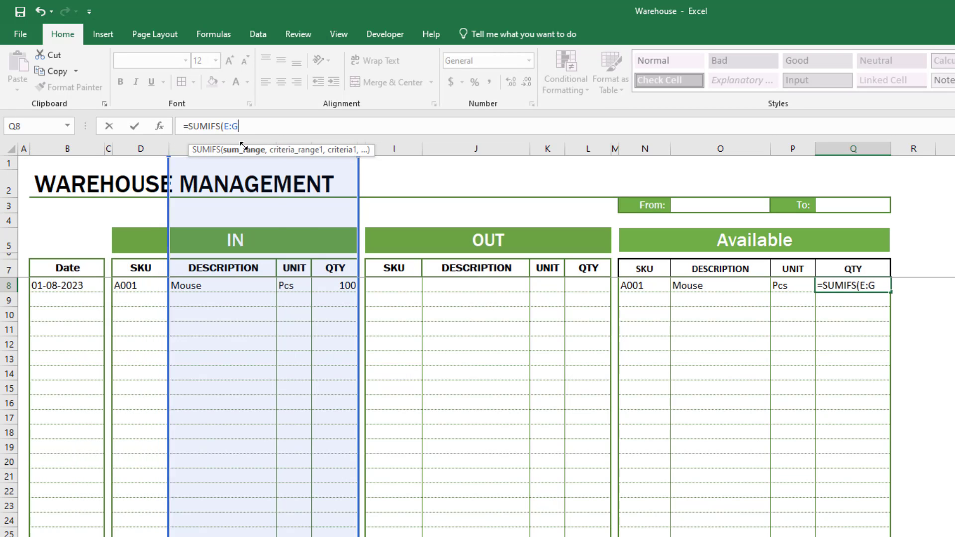
left_click_drag(30, 155, 332, 149)
type(",")
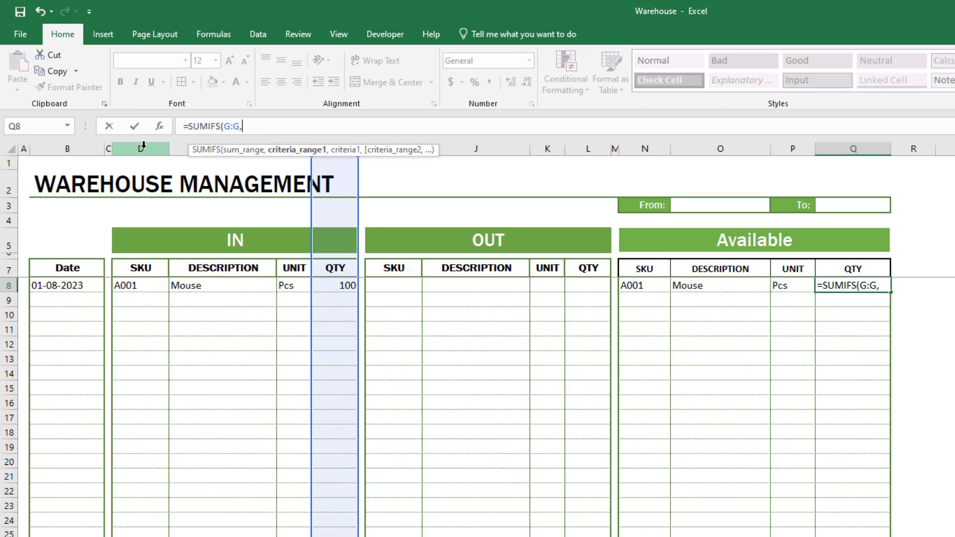
left_click_drag(68, 148, 853, 148)
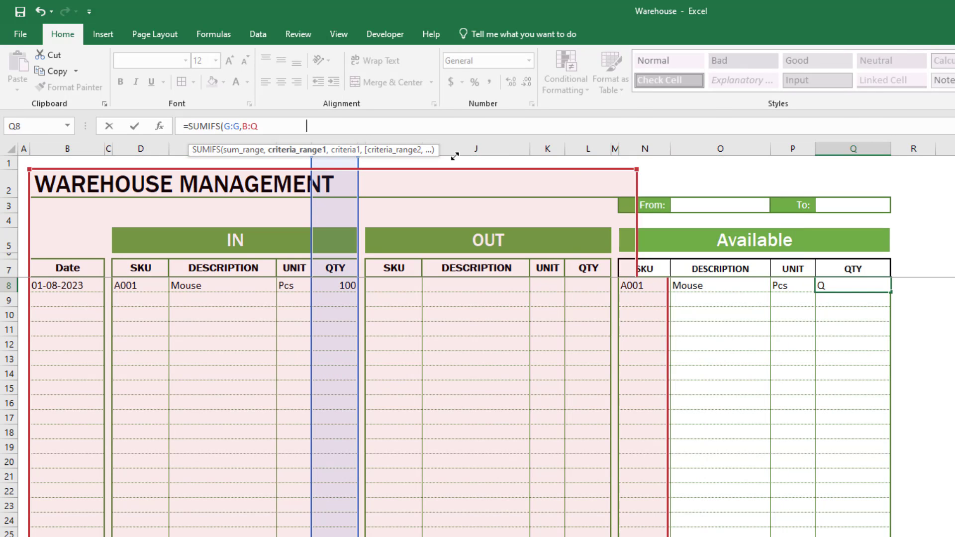
left_click_drag(455, 156, 170, 169)
left_click_drag(30, 168, 113, 168)
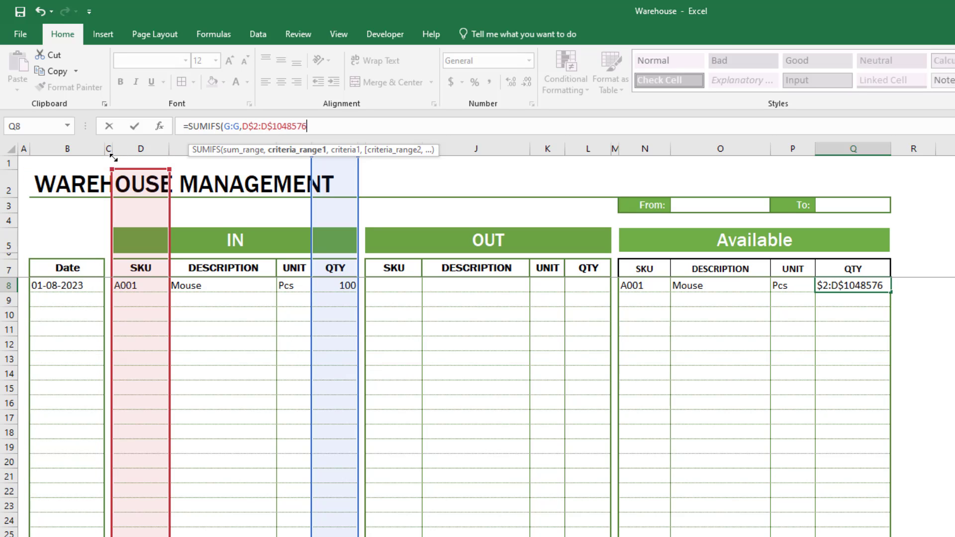
left_click(113, 149)
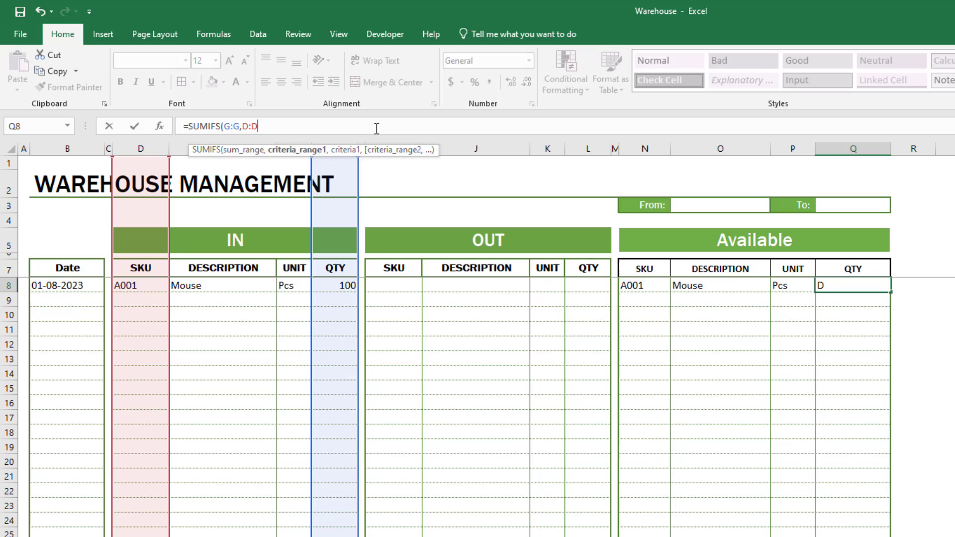
type(",")
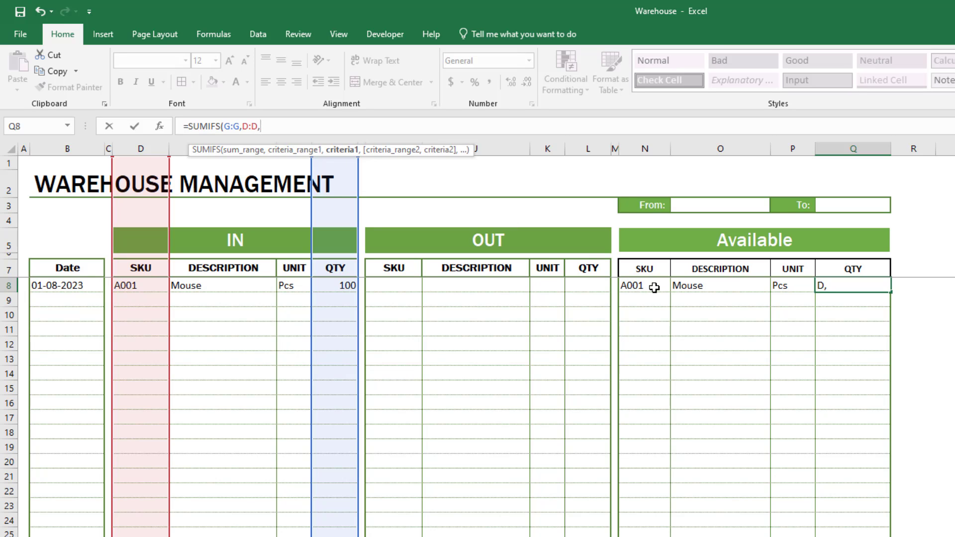
- Add criteria N8, dates >= $O$3 and <= $Q$3, and commit the SUMIFS
left_click(654, 287)
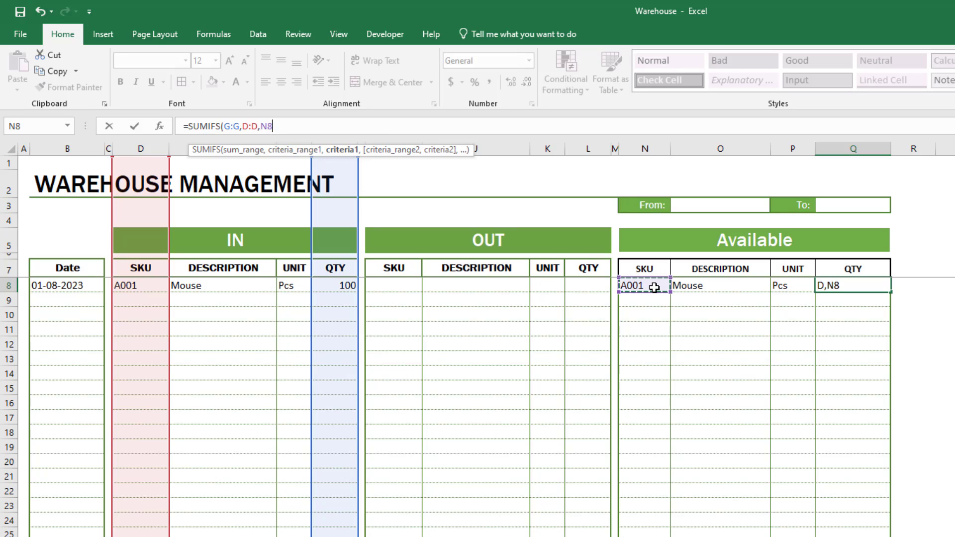
type(",")
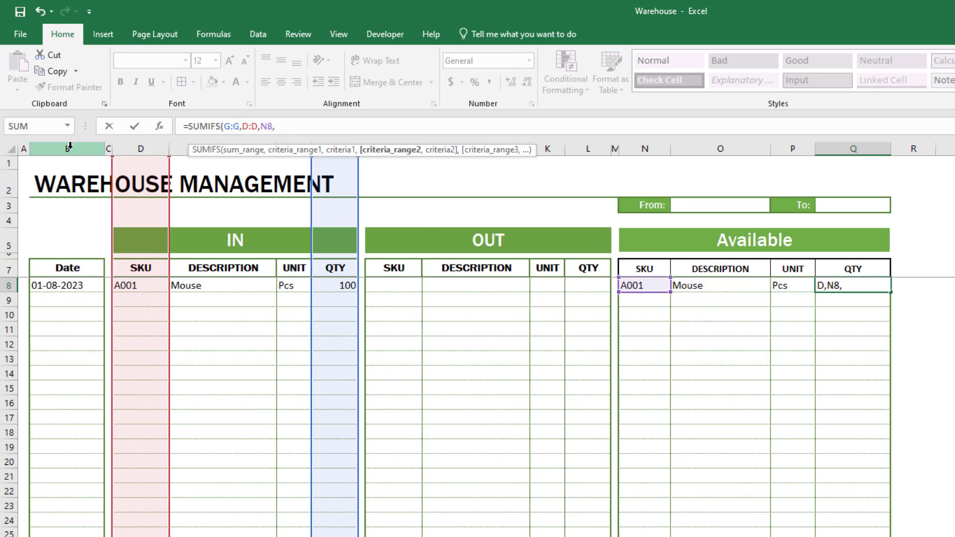
mouse_move(69, 147)
left_mouse_down()
mouse_move(853, 148)
mouse_move(105, 153)
left_mouse_up()
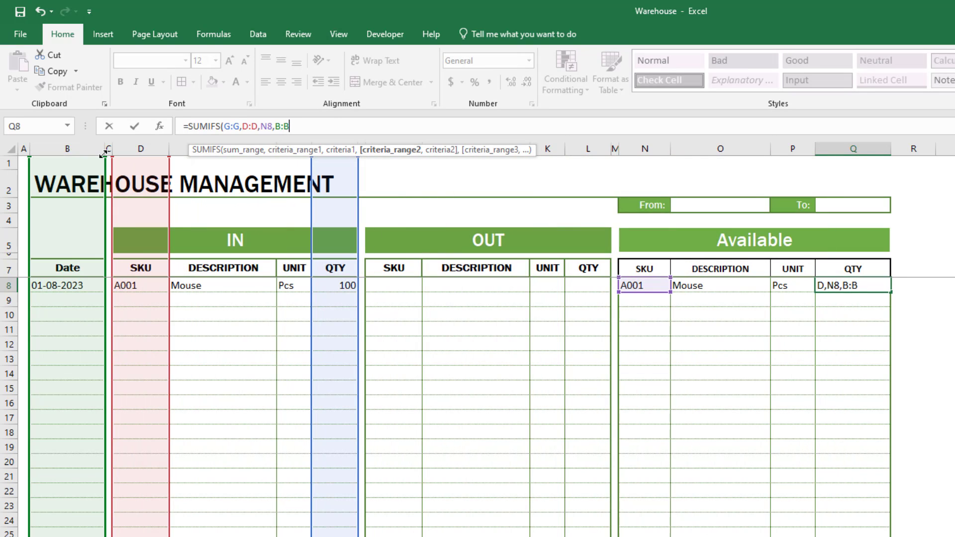
type(",\">=\"&")
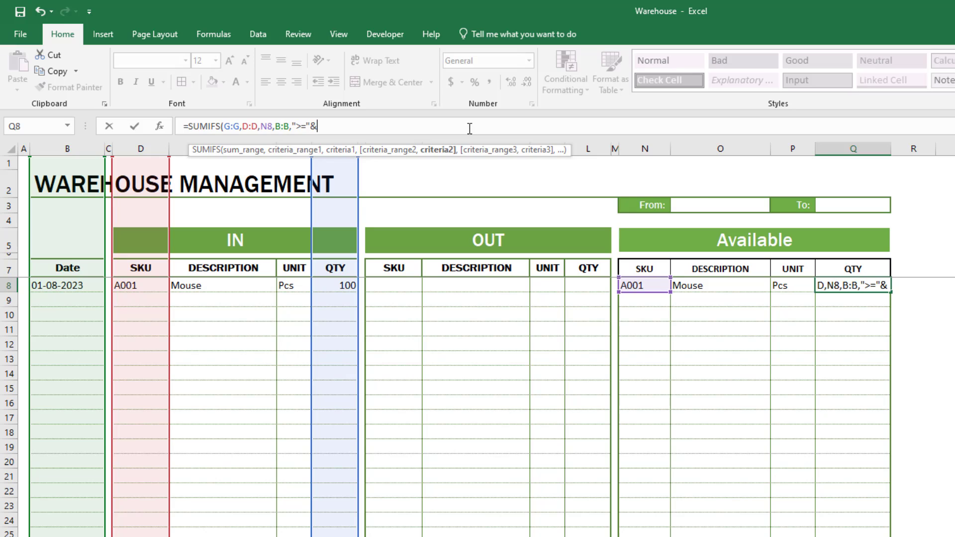
left_click(733, 207)
key("F4")
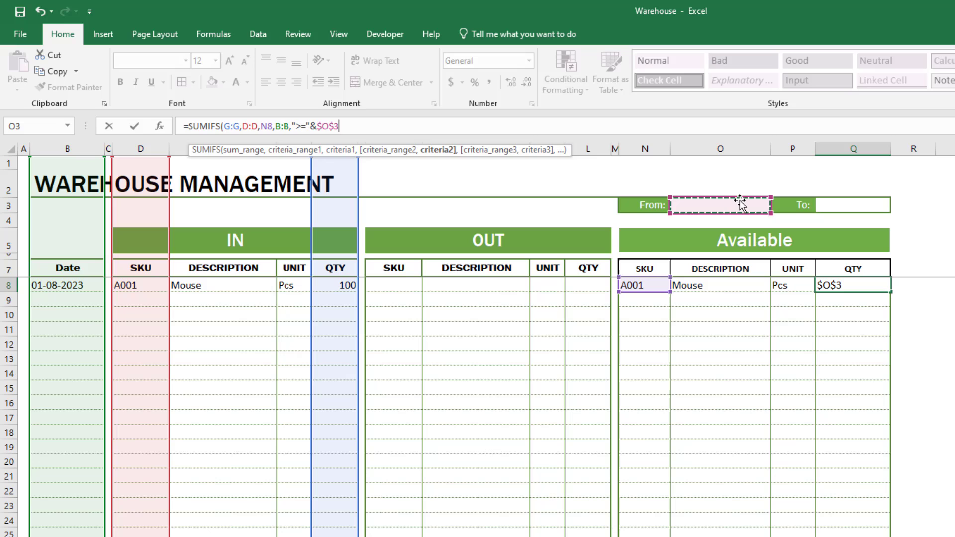
type(",")
left_click(79, 149)
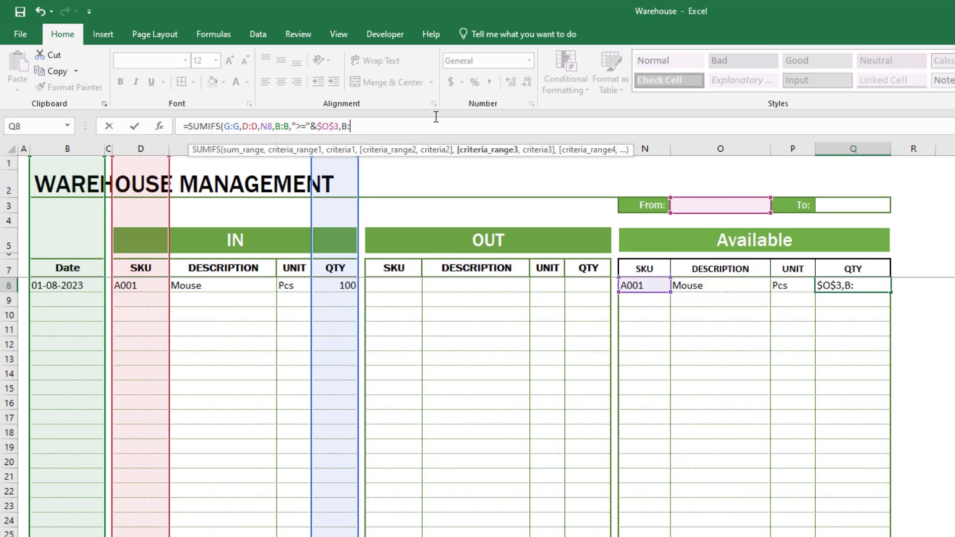
type("B,\"<")
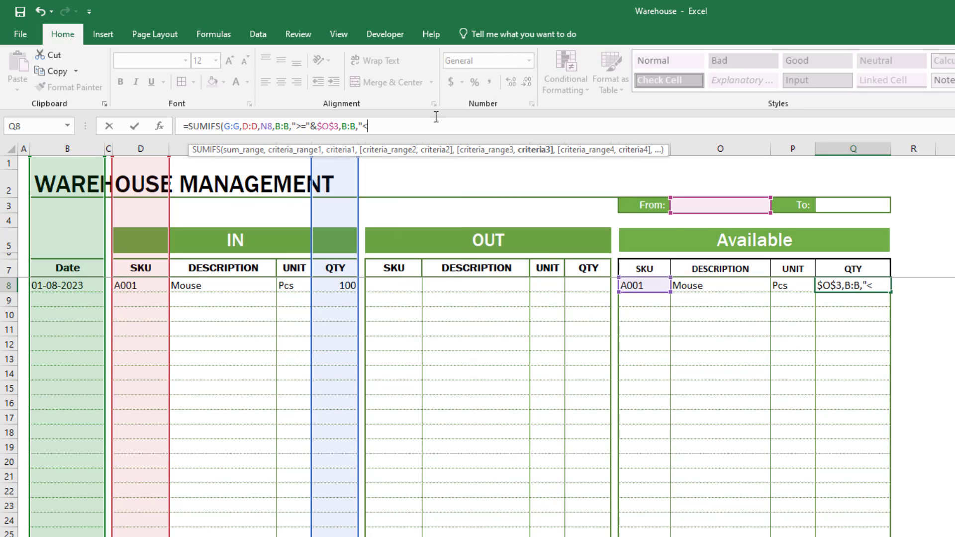
type("=\"&")
left_click(846, 205)
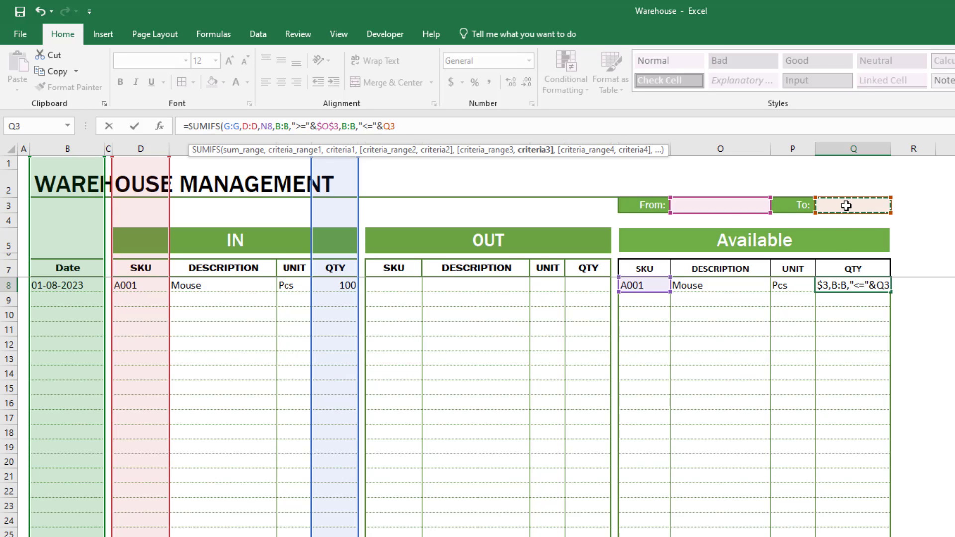
key("F4")
type(")")
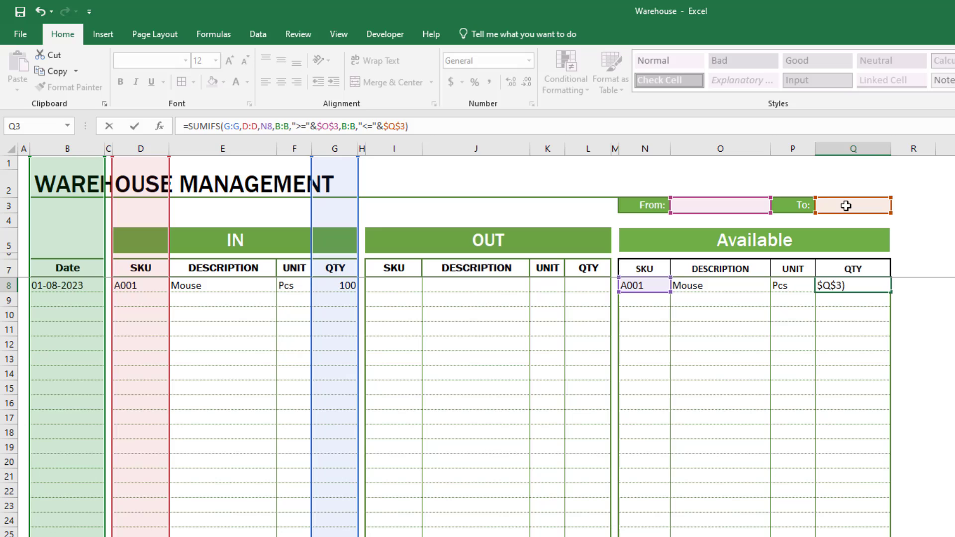
key("Return")
- Recheck Q8 and the first date, then settle on the From date cell O3
left_click(878, 286)
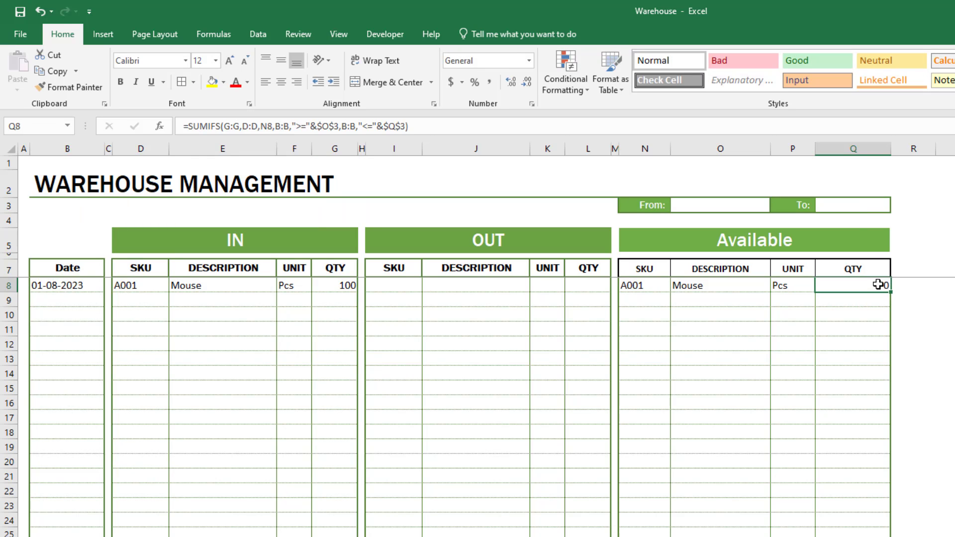
left_click(99, 286)
left_click(751, 205)
left_click(850, 207)
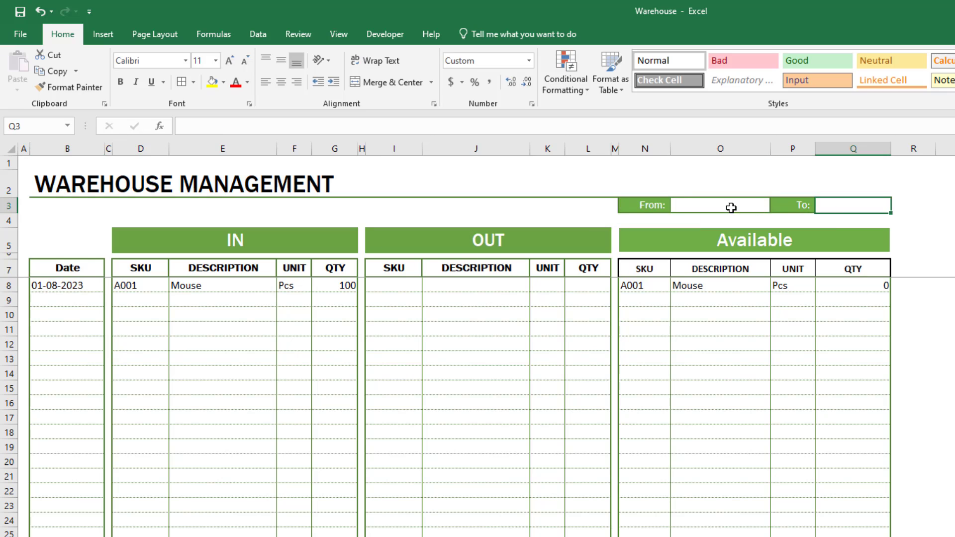
left_click(728, 207)
left_click(868, 205)
left_click(731, 207)
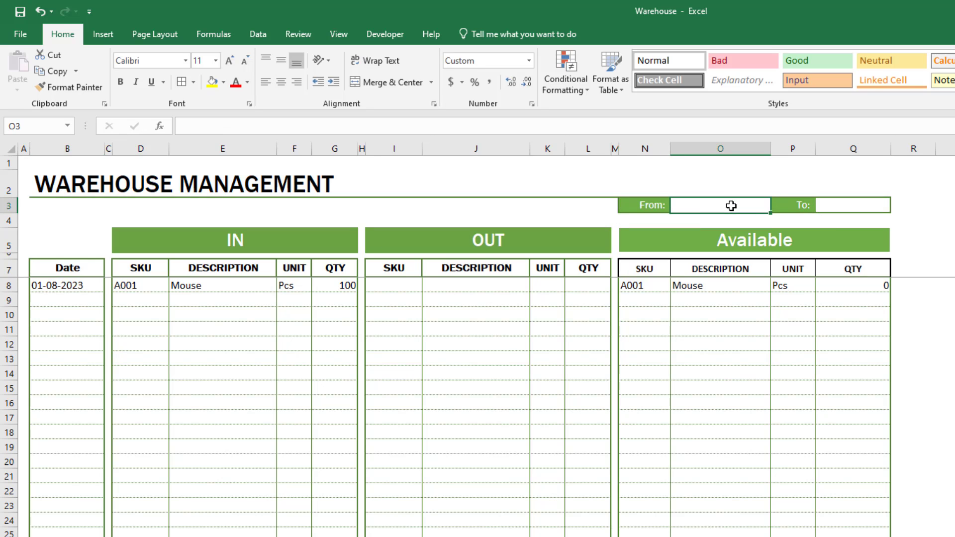
- Give the From date cell a List validation with source =OFFSET($B$8,0,0,COUNTA($B:$B)-2)
left_click(263, 34)
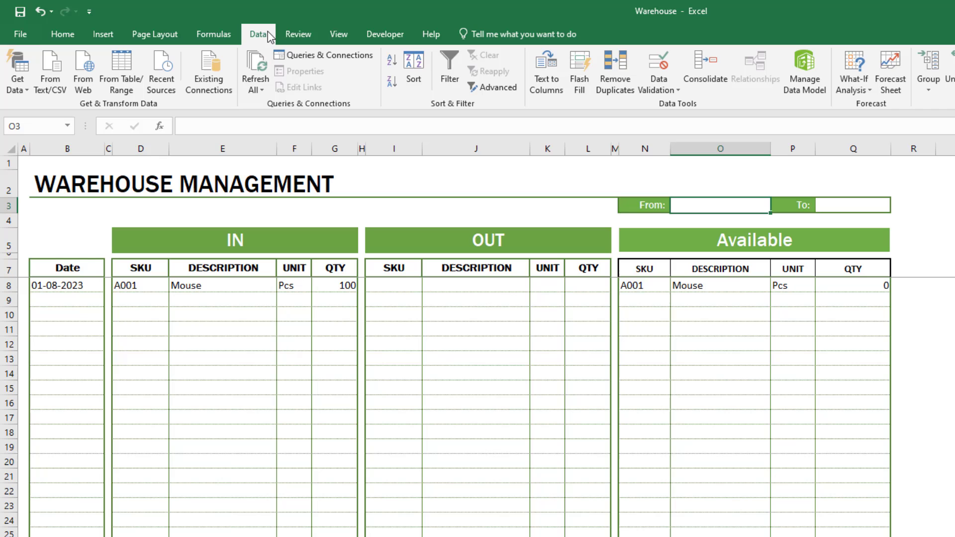
left_click(669, 89)
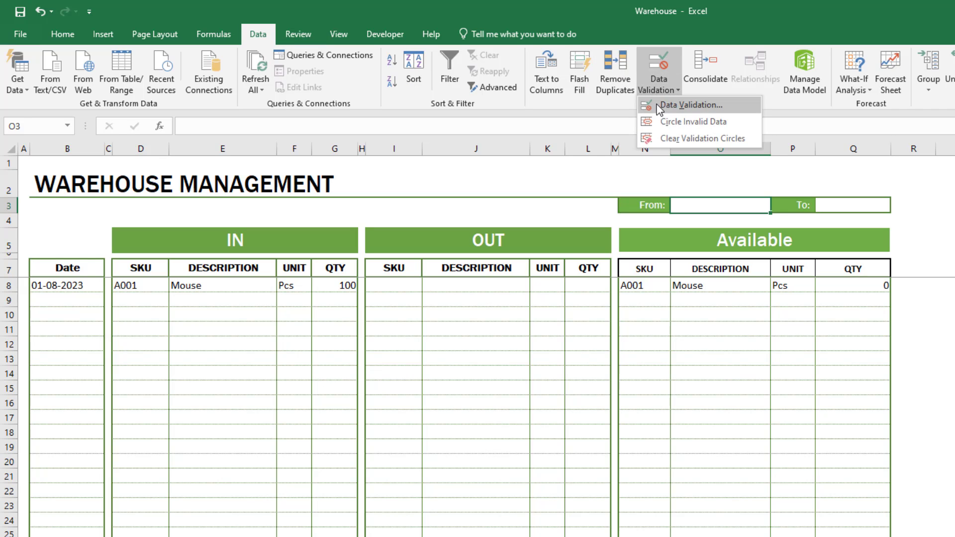
left_click(690, 104)
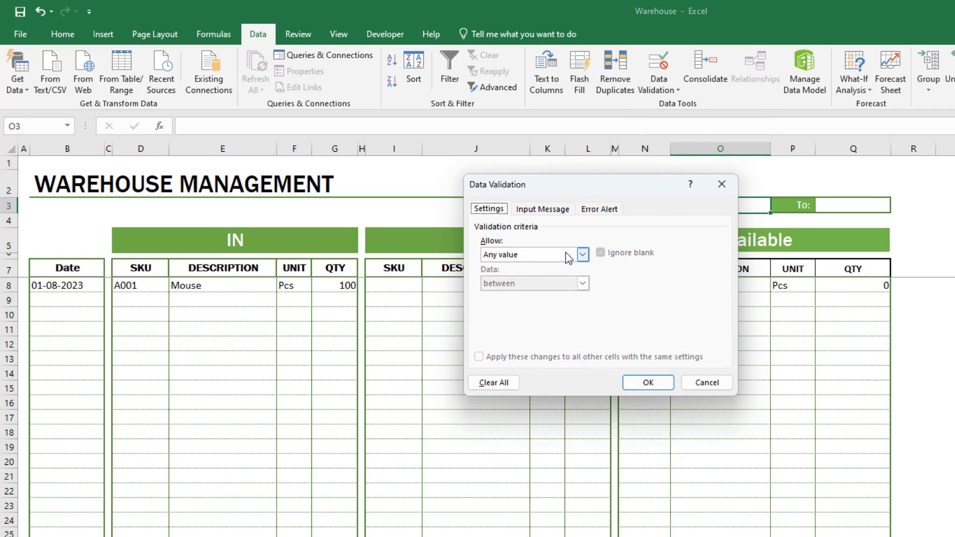
left_click(582, 255)
left_click(556, 294)
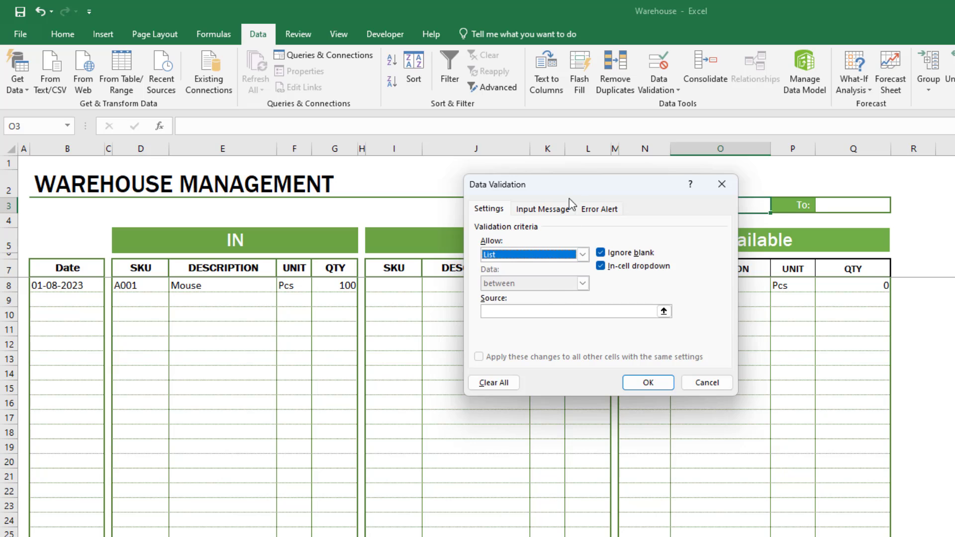
left_click_drag(556, 185, 435, 178)
left_click(522, 304)
type("=OFFSET")
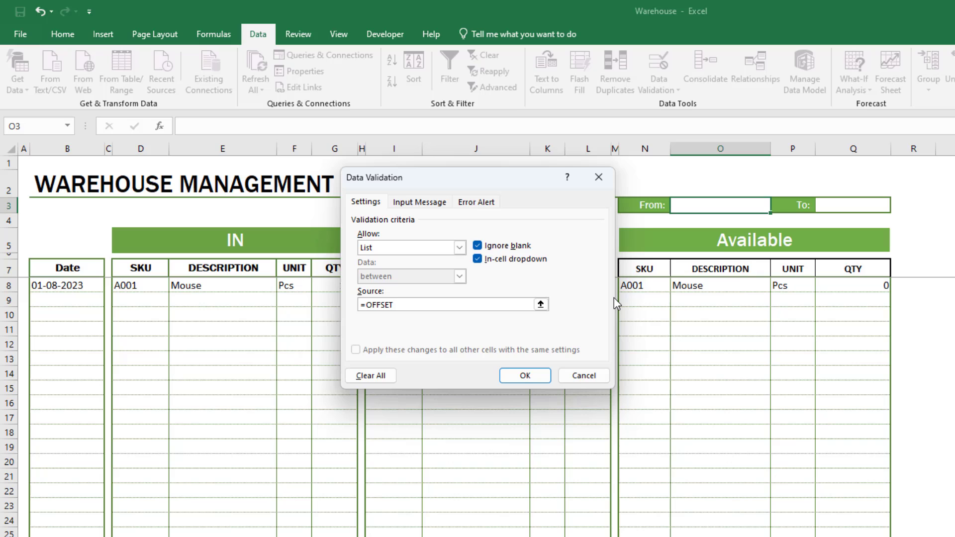
type("(")
left_click(97, 287)
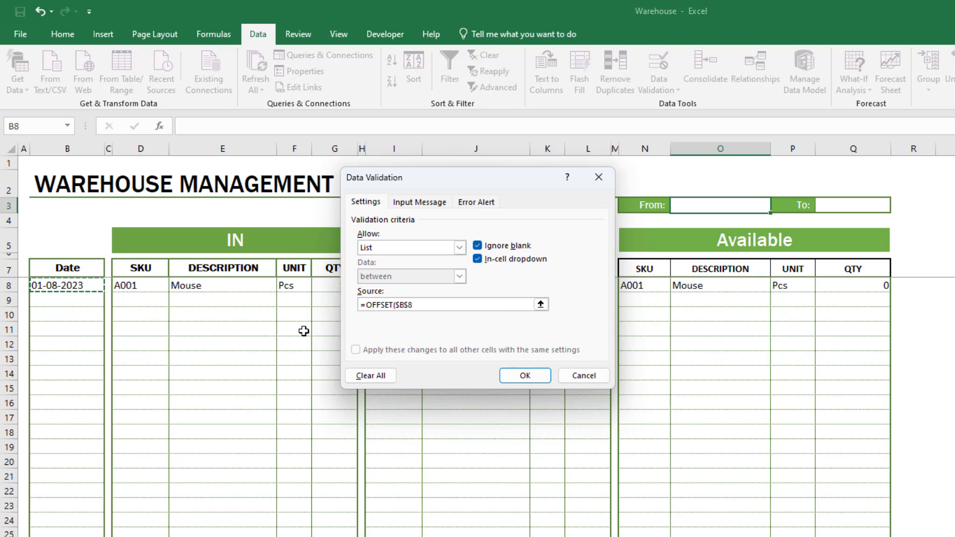
type(",0,0,COUNTA(")
left_click(67, 149)
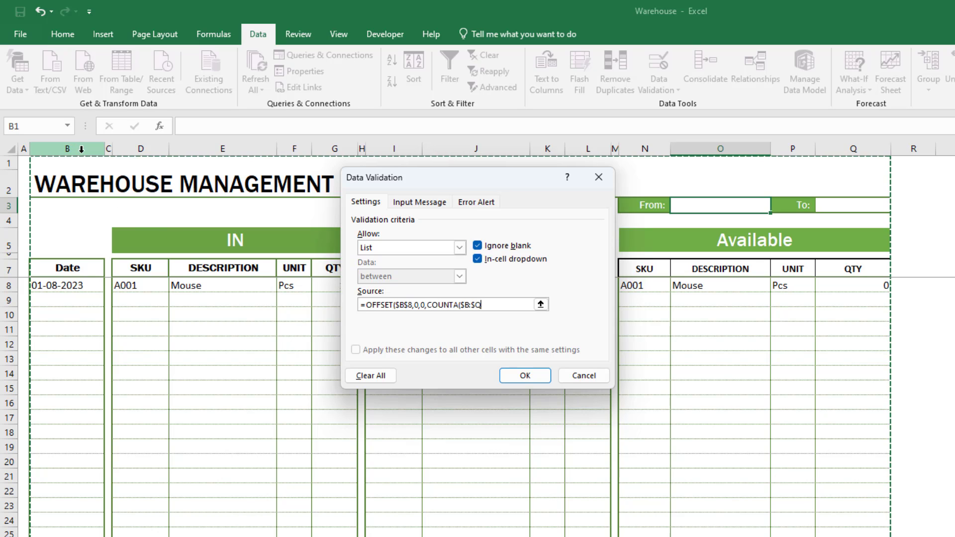
key("BackSpace")
type("B)-2)")
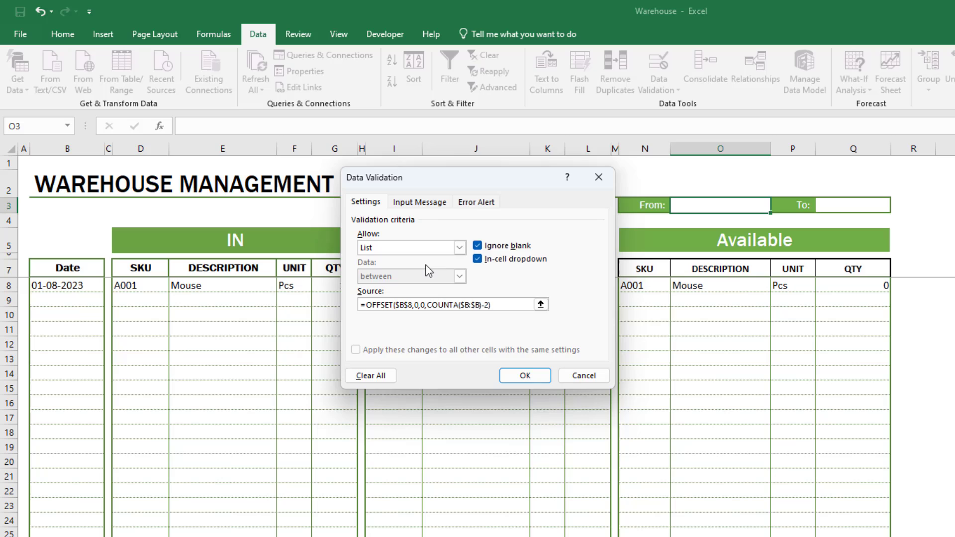
- Apply the date-list rule and choose 01-08-2023 as the From date
key("Return")
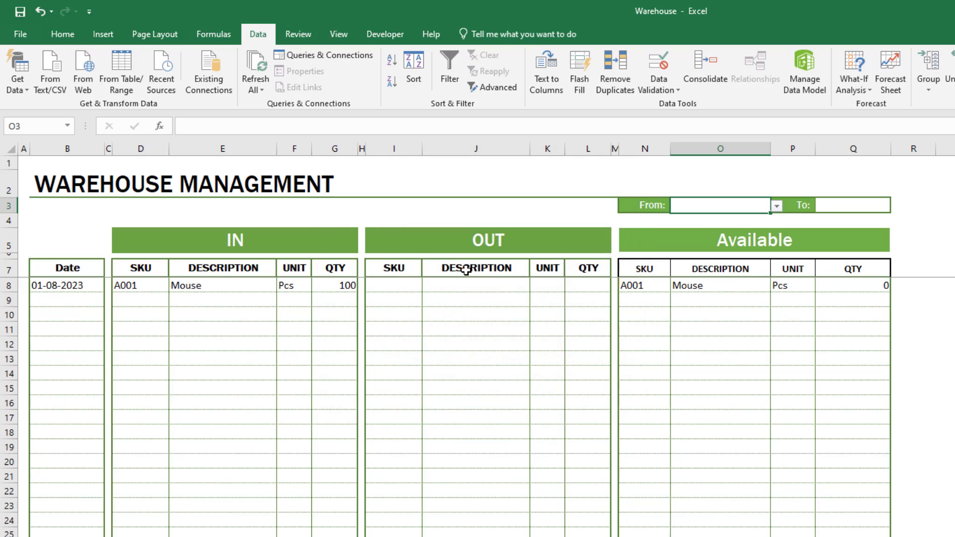
left_click(776, 206)
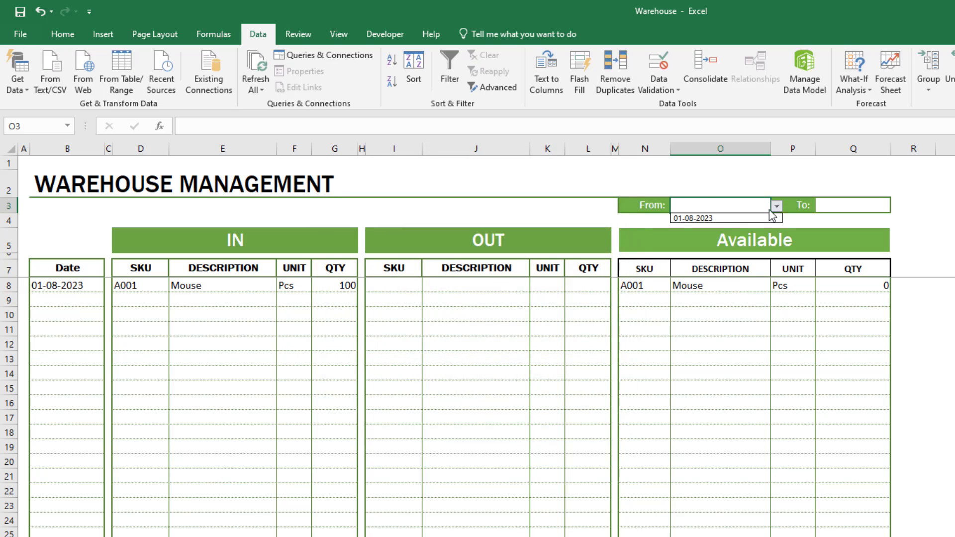
left_click(732, 221)
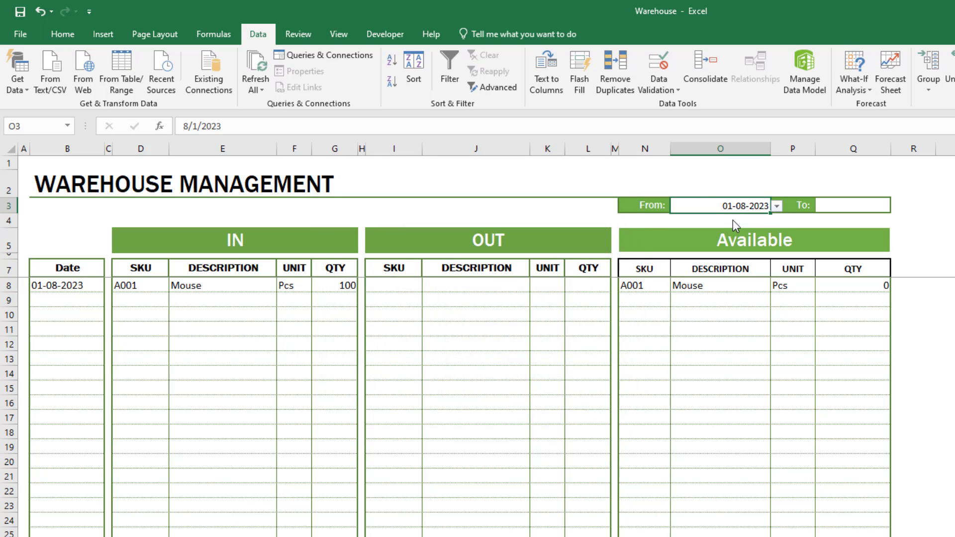
- Copy the OFFSET source formula from the From cell's validation settings
left_click(676, 90)
left_click(686, 101)
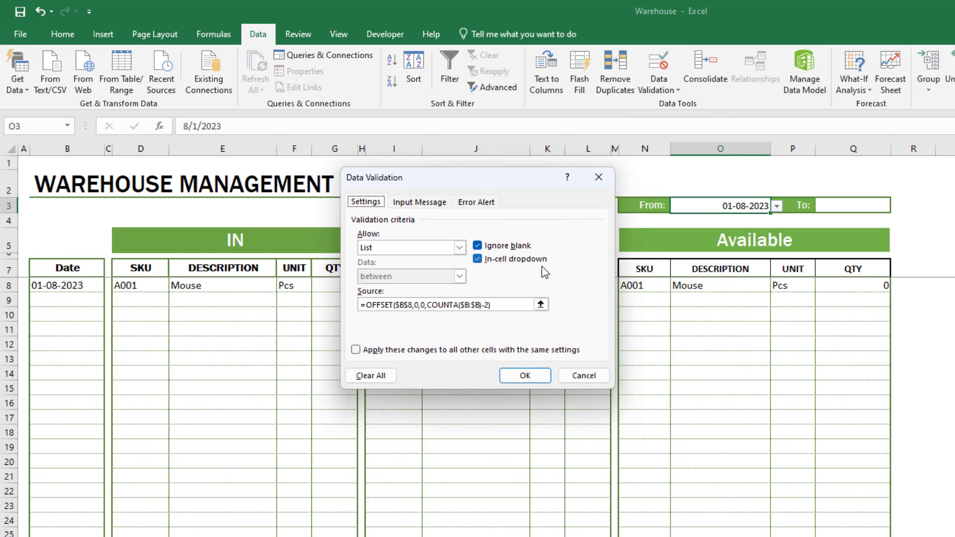
left_click_drag(512, 301, 330, 306)
right_click(390, 304)
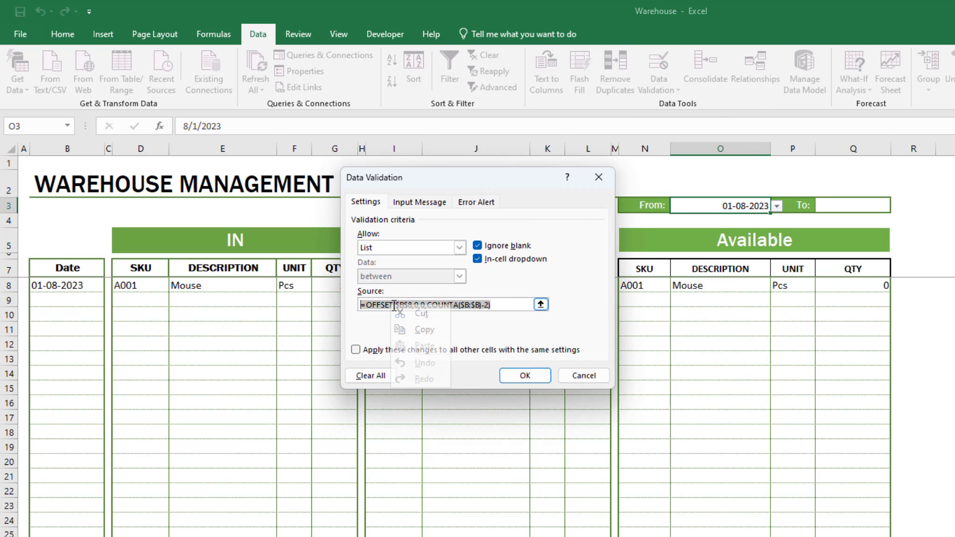
left_click(425, 331)
left_click(541, 378)
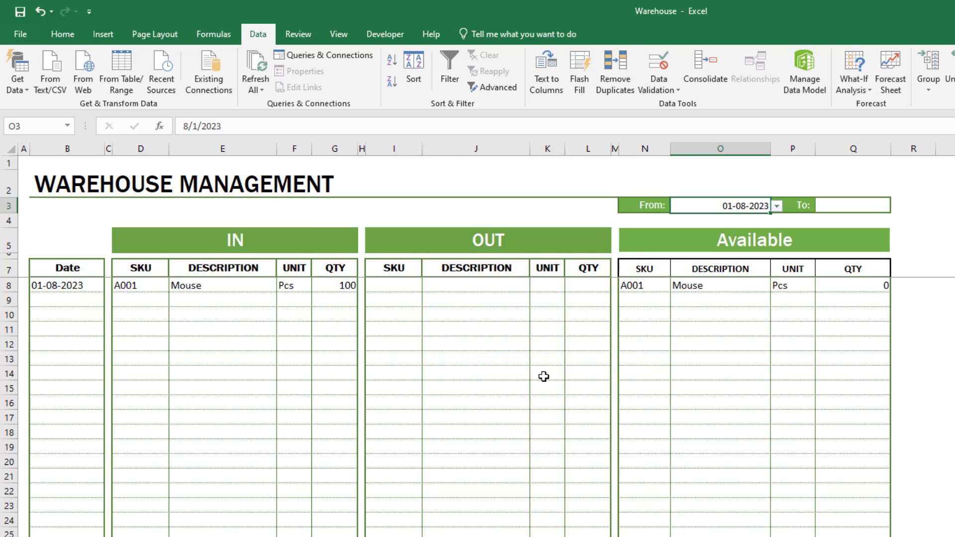
- Give the To date cell a List validation using the pasted OFFSET date formula
left_click(865, 207)
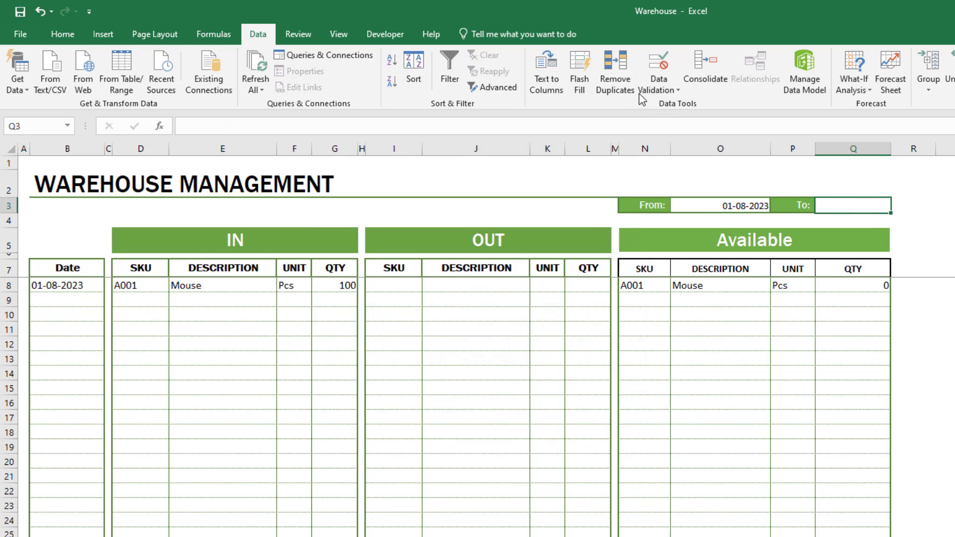
left_click(675, 91)
left_click(684, 104)
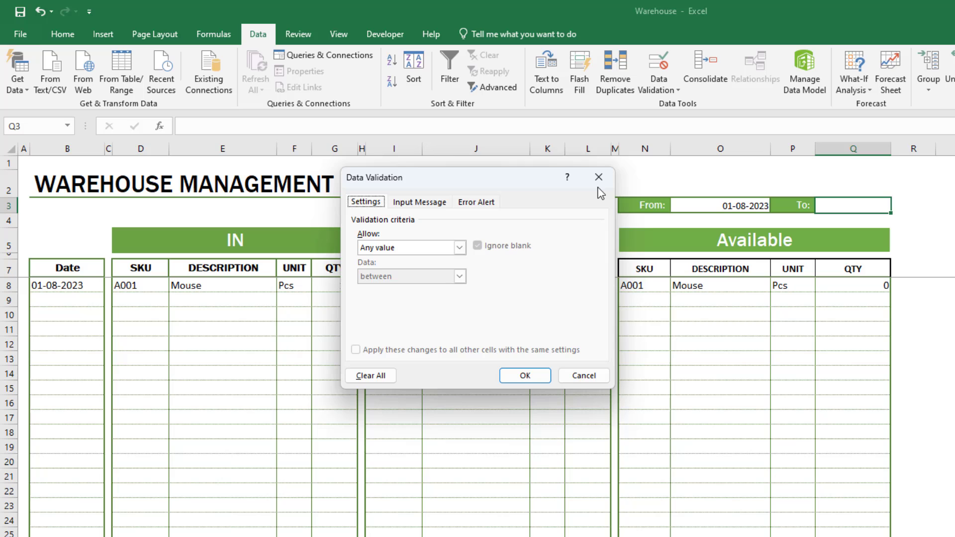
left_click(459, 247)
left_click(412, 287)
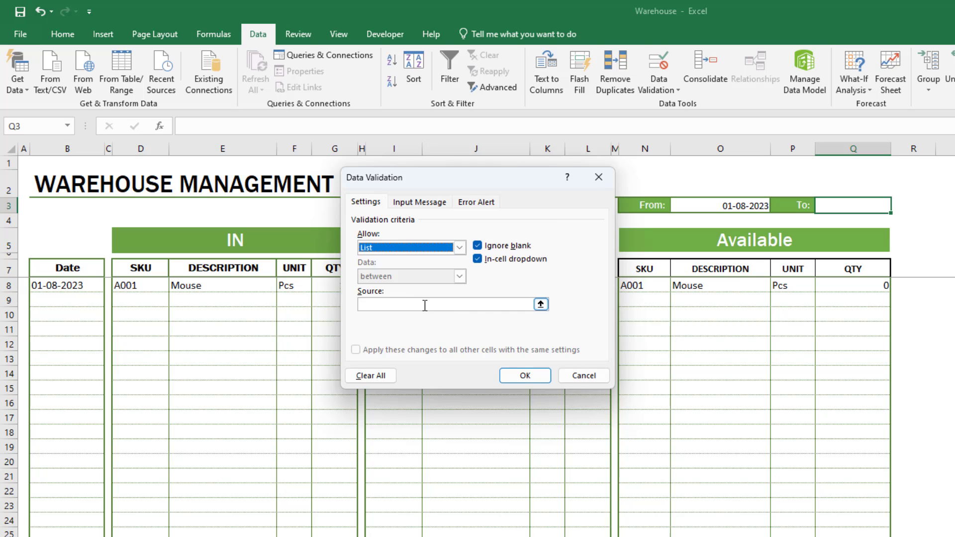
left_click(425, 304)
right_click(424, 304)
left_click(452, 346)
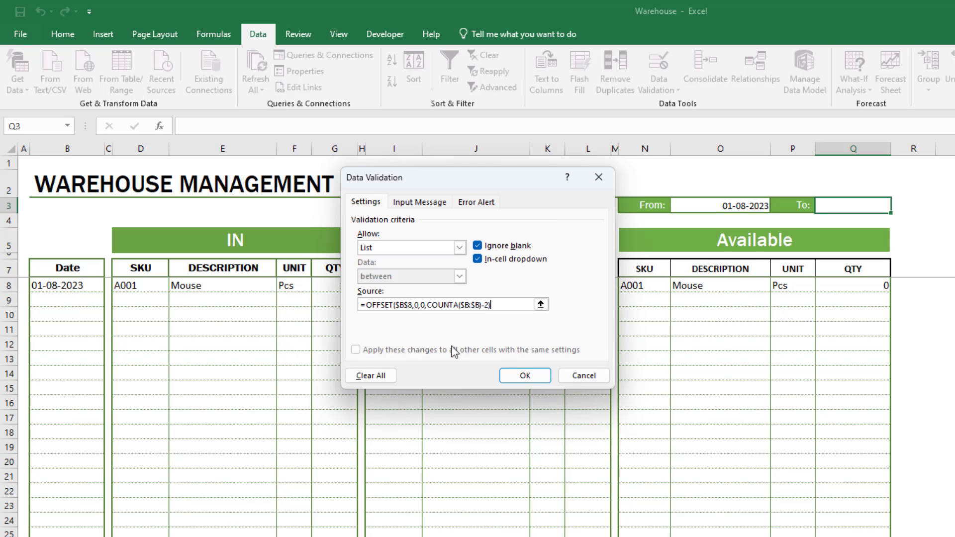
- Confirm the To date list rule and choose 01-08-2023 from it
left_click(527, 376)
left_click(897, 206)
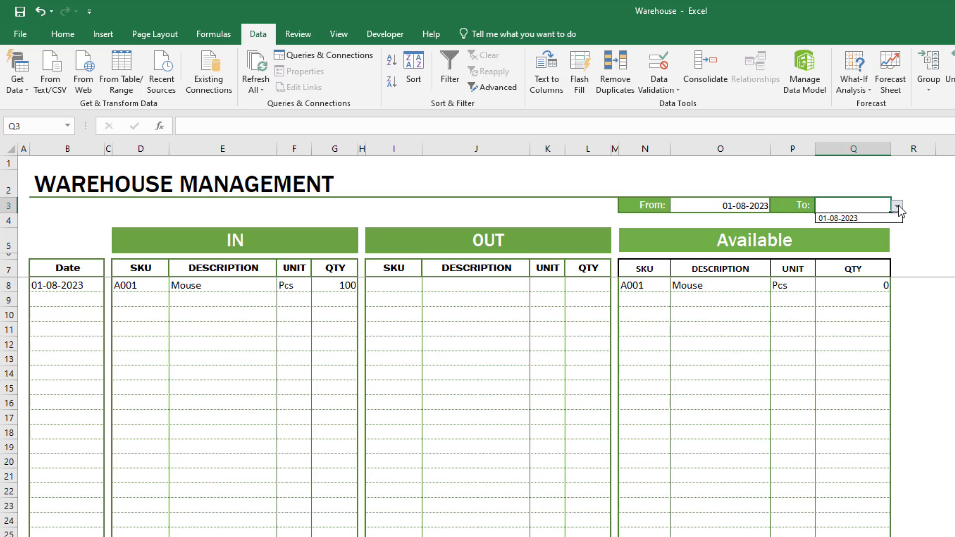
left_click(874, 223)
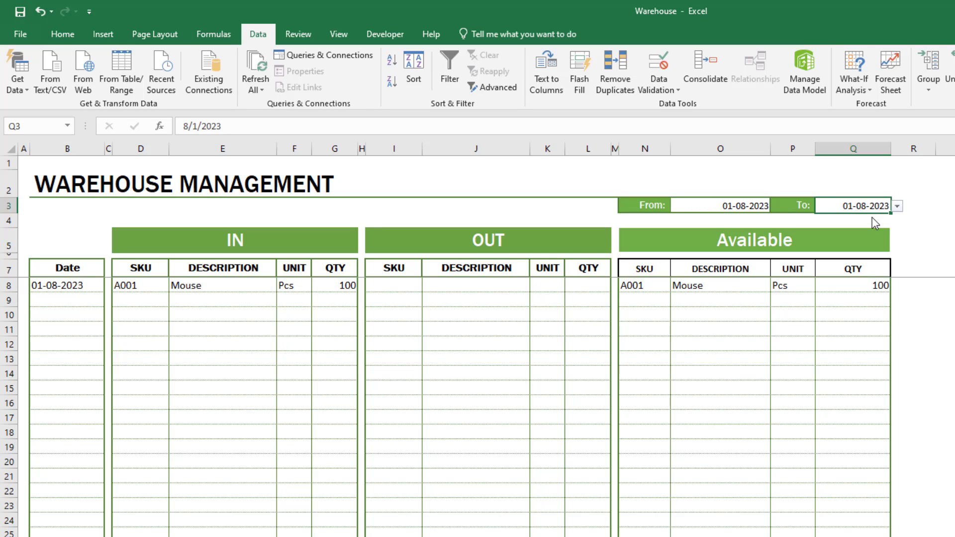
- Add an IN row dated 03-08-2023 for SKU A001 with quantity 50
left_click(855, 286)
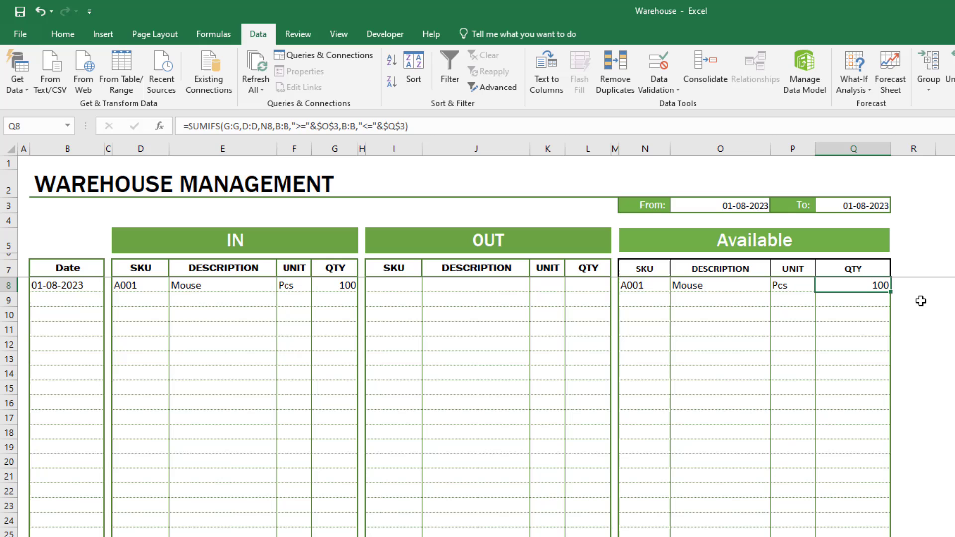
left_click(81, 299)
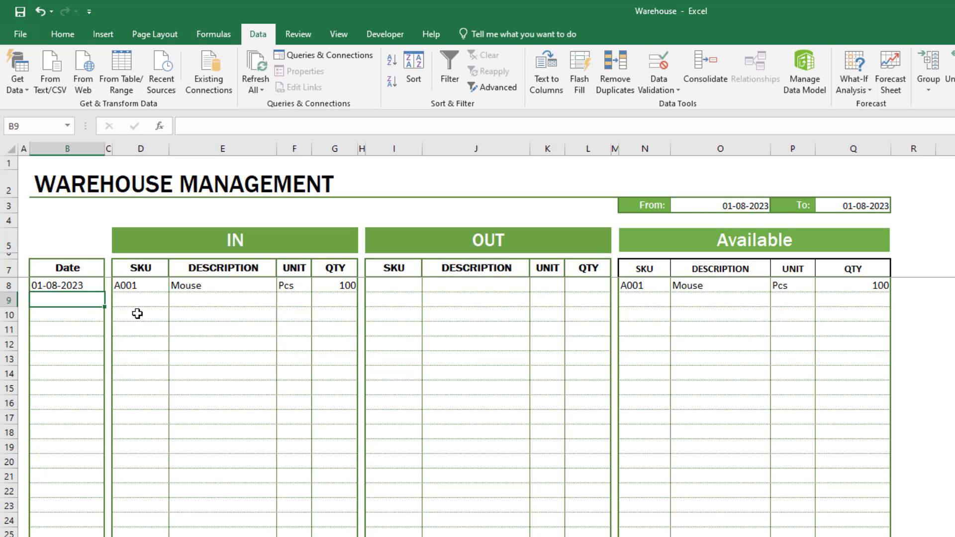
type("8-3-23")
key("Return")
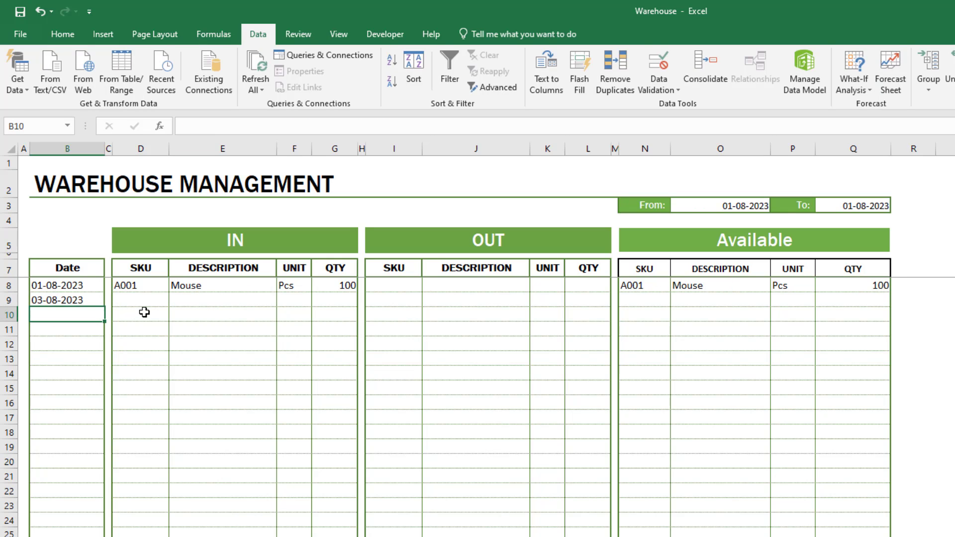
left_click(158, 302)
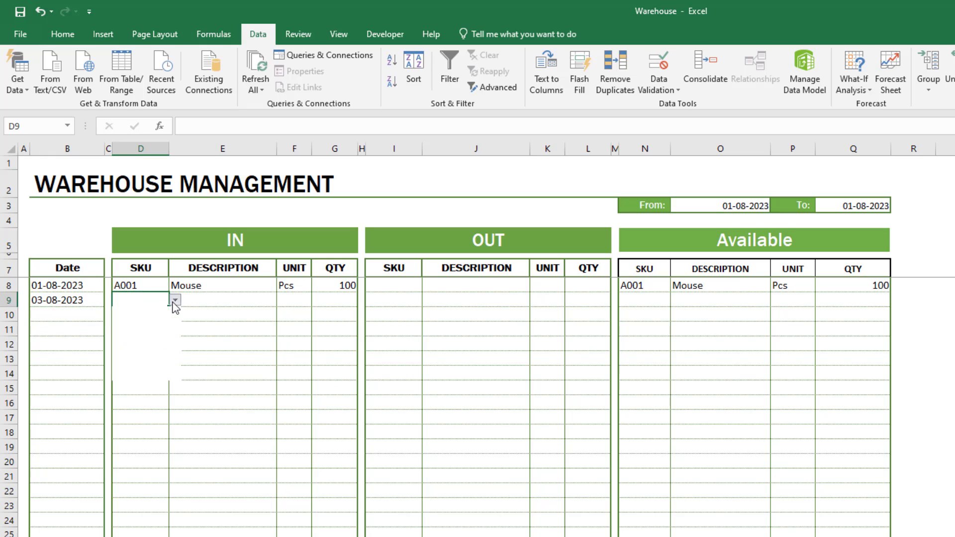
left_click(163, 312)
left_click(250, 297)
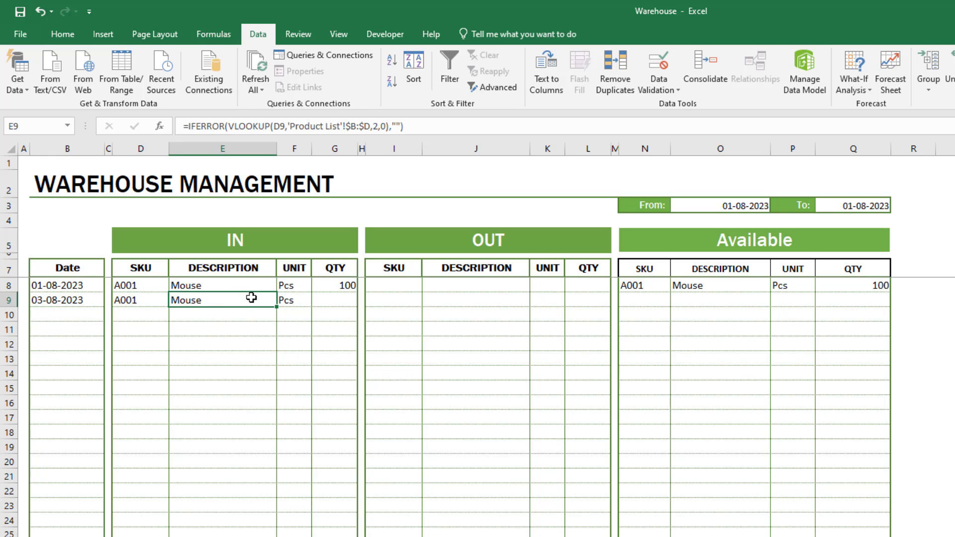
left_click(345, 306)
type("50")
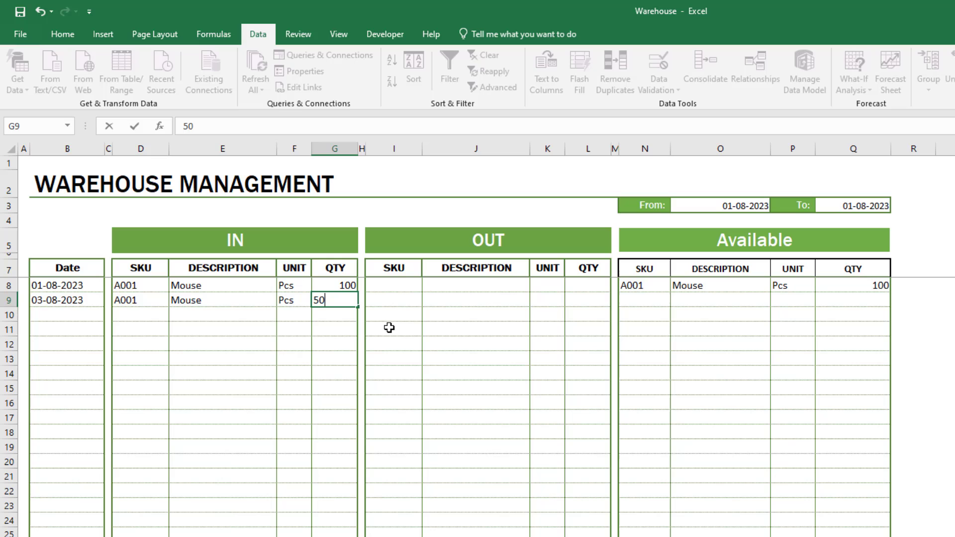
- Set the To date to 03-08-2023, bringing Available QTY to 150
left_click(860, 285)
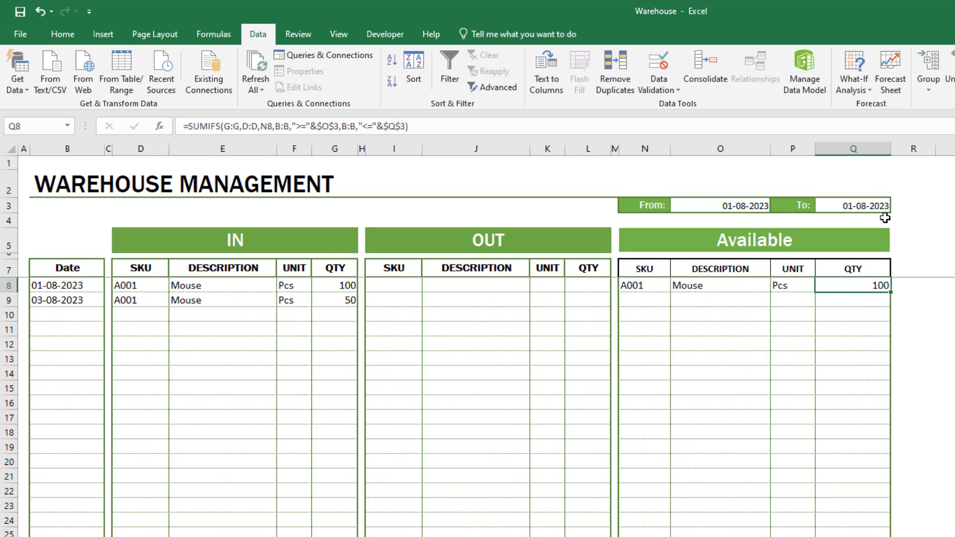
left_click(878, 204)
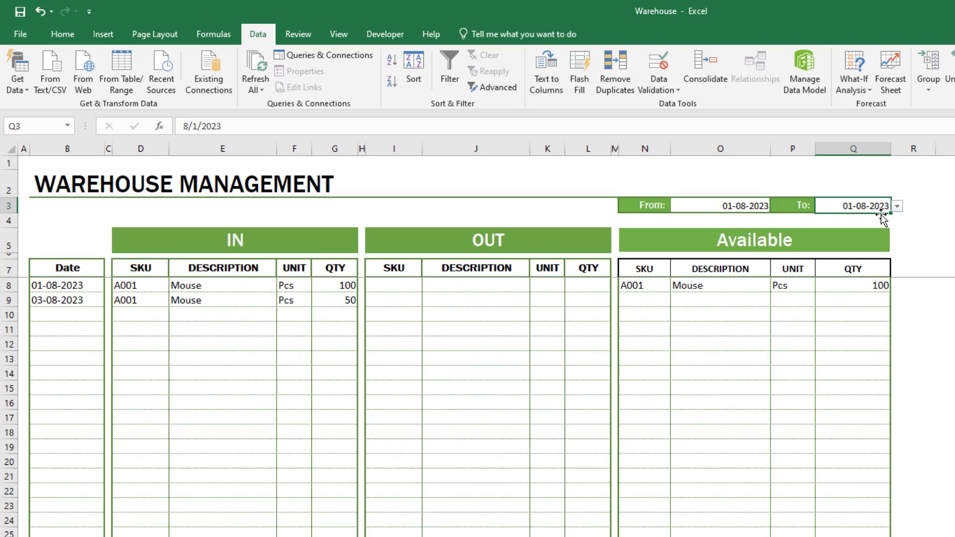
left_click(897, 206)
left_click(871, 228)
left_click(880, 283)
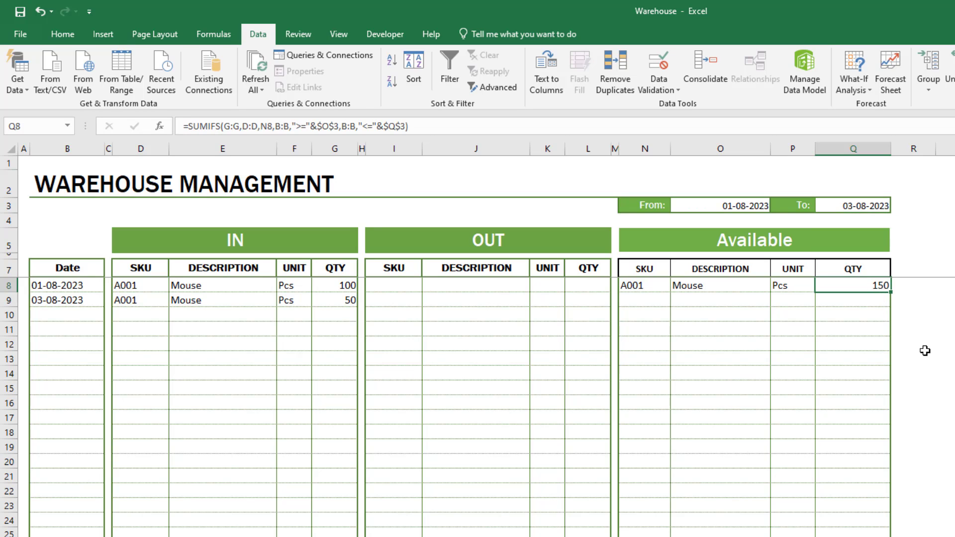
- Enter an OUT row for SKU A001 with quantity 30
left_click(393, 289)
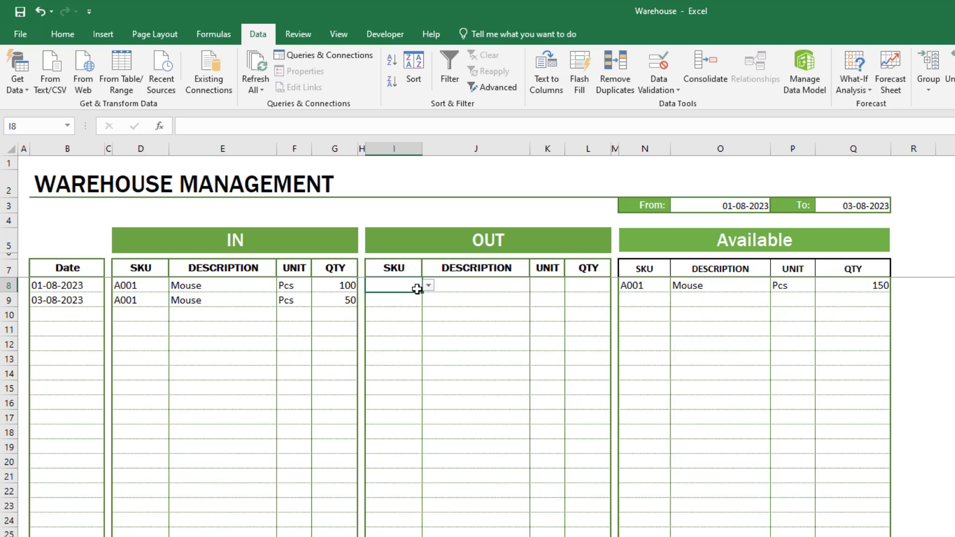
left_click(428, 285)
left_click(409, 307)
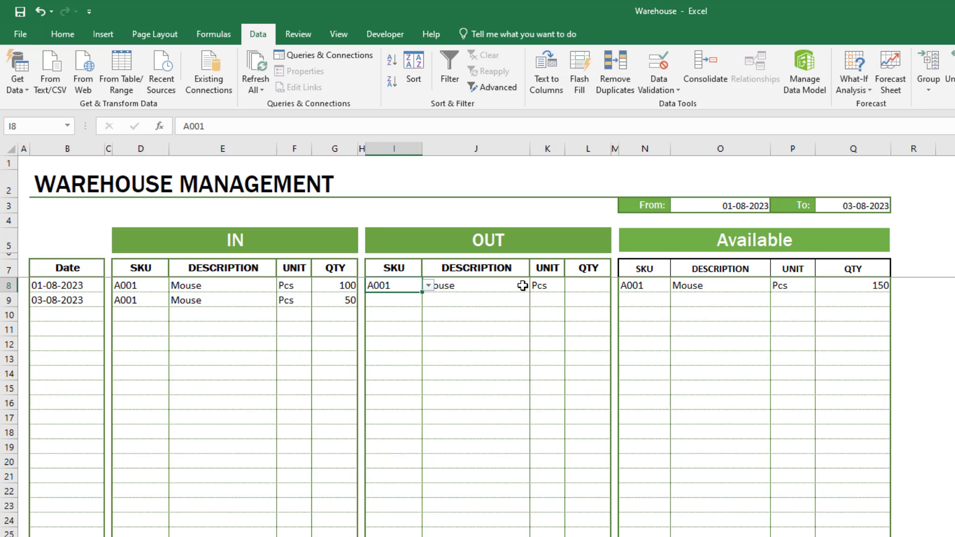
left_click(597, 287)
type("30")
key("Return")
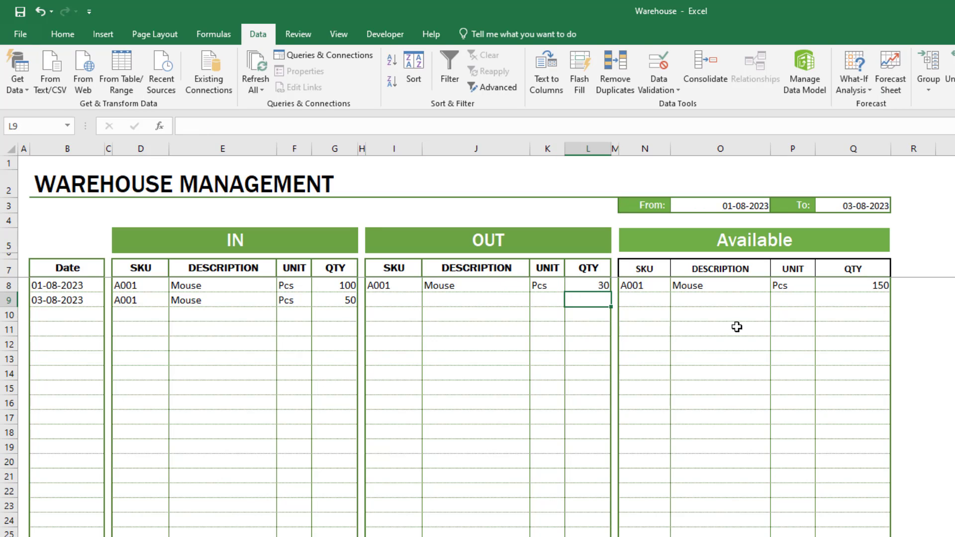
left_click(858, 289)
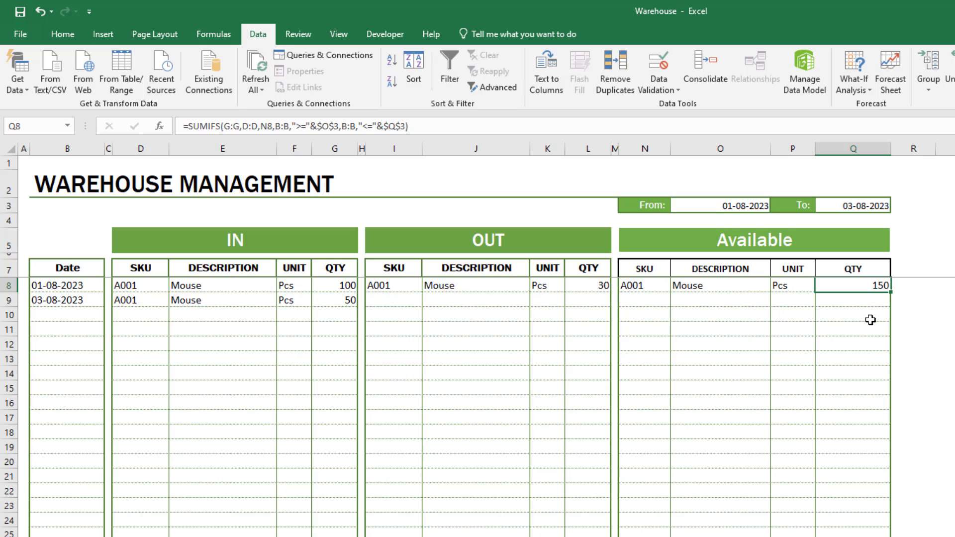
- Append a copy of the SUMIFS formula after a minus sign in A001's Available QTY
left_click_drag(415, 125, 191, 128)
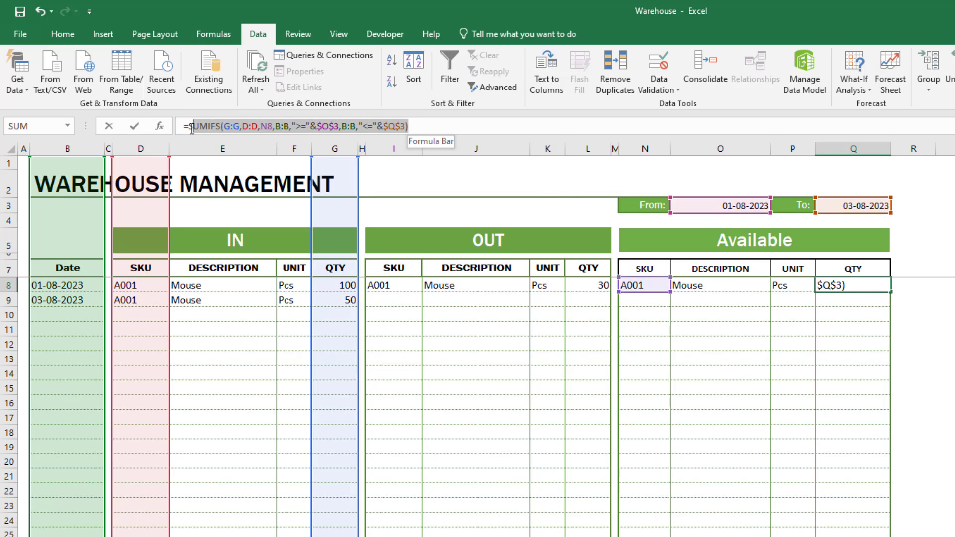
right_click(220, 127)
left_click(262, 156)
left_click(438, 126)
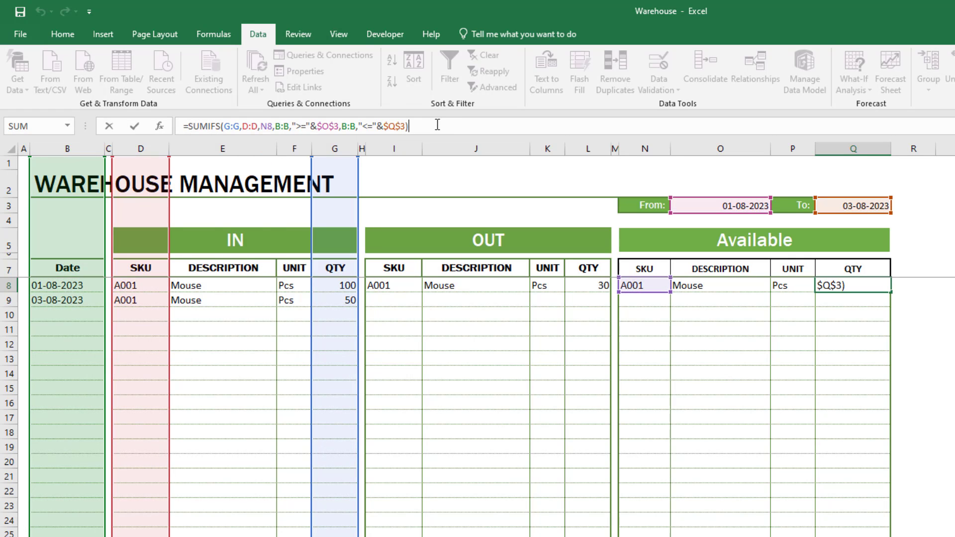
type("-")
right_click(447, 125)
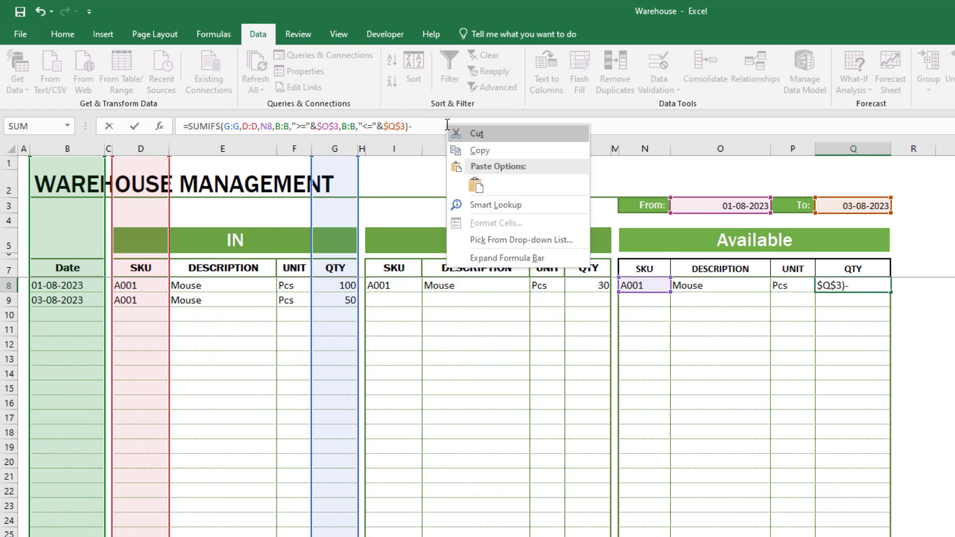
left_click(481, 189)
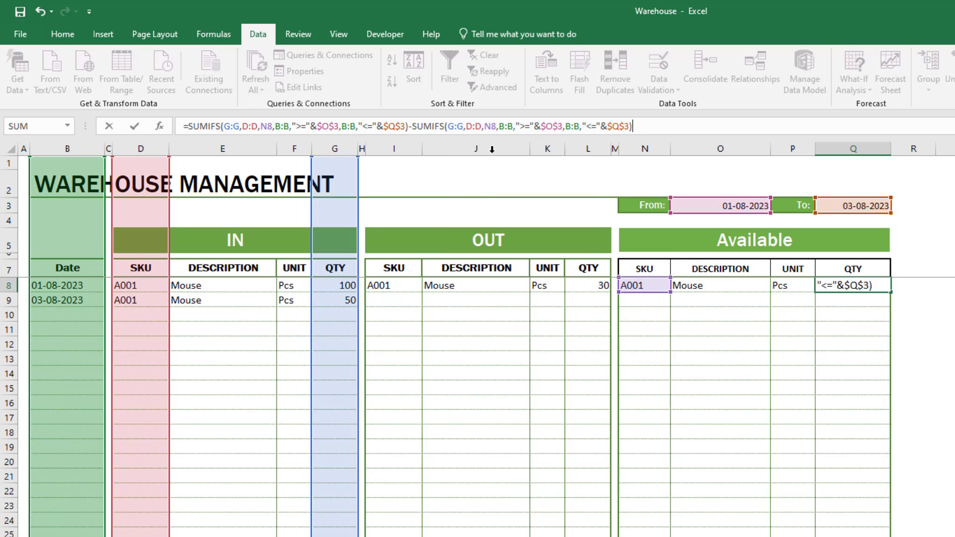
- Repoint the second SUMIFS to the OUT quantity and SKU columns and confirm, giving 120
left_click(453, 125)
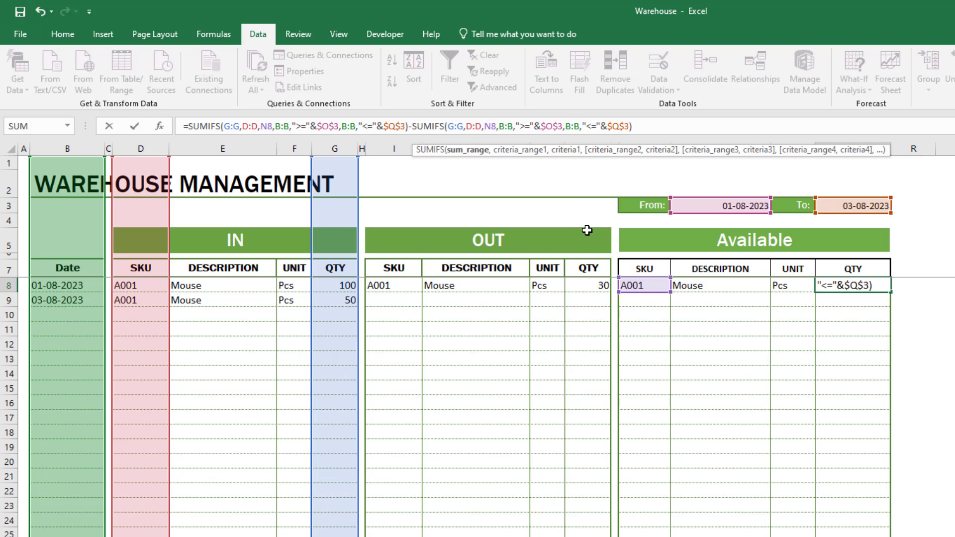
key("BackSpace")
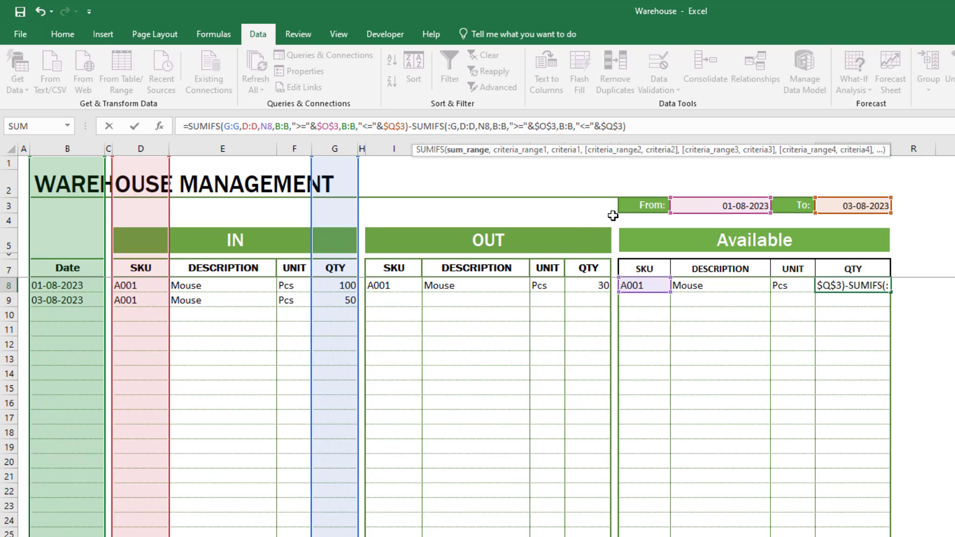
type("L")
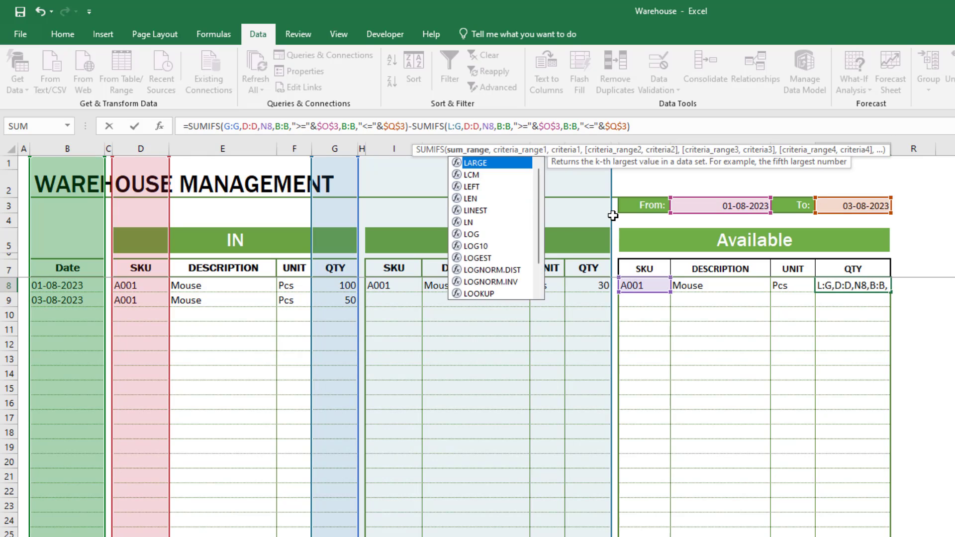
key("Right")
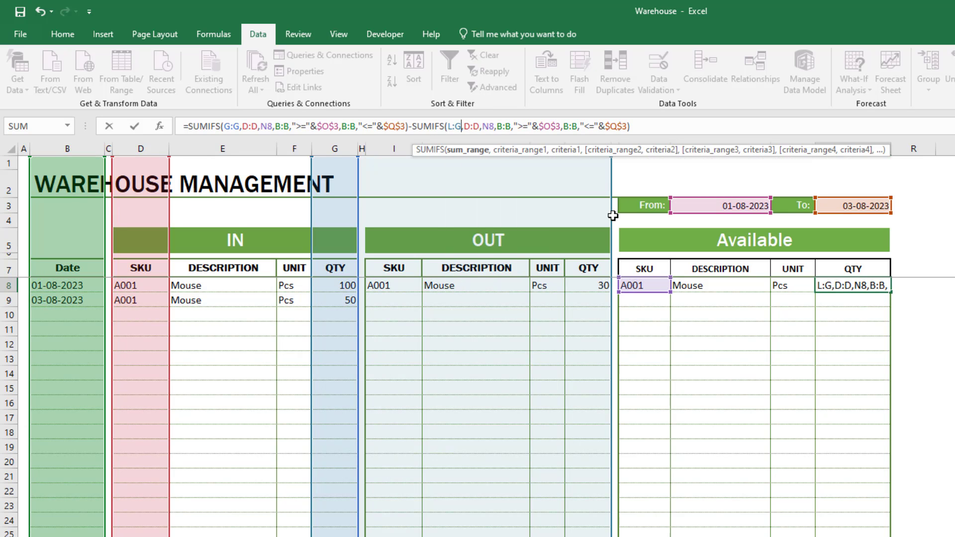
key("BackSpace")
type("L")
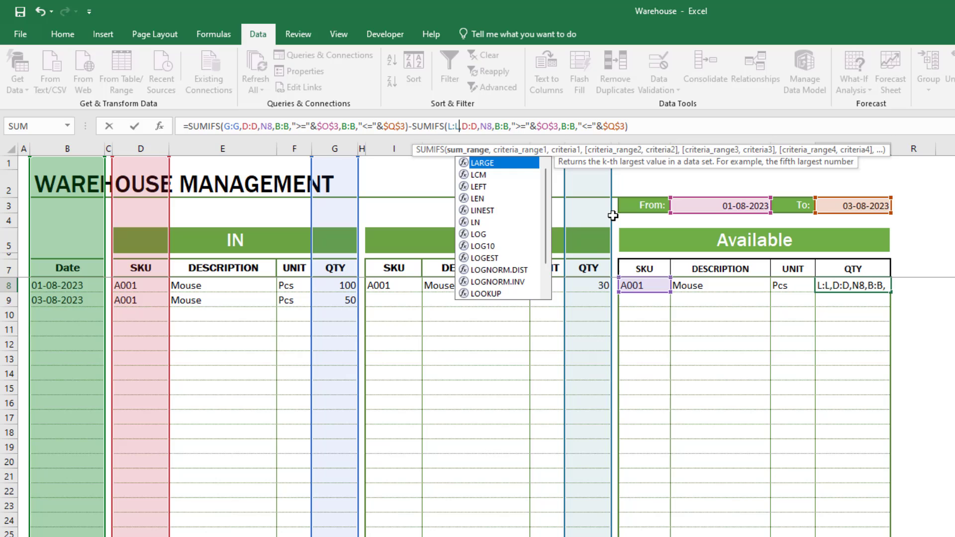
left_click(467, 126)
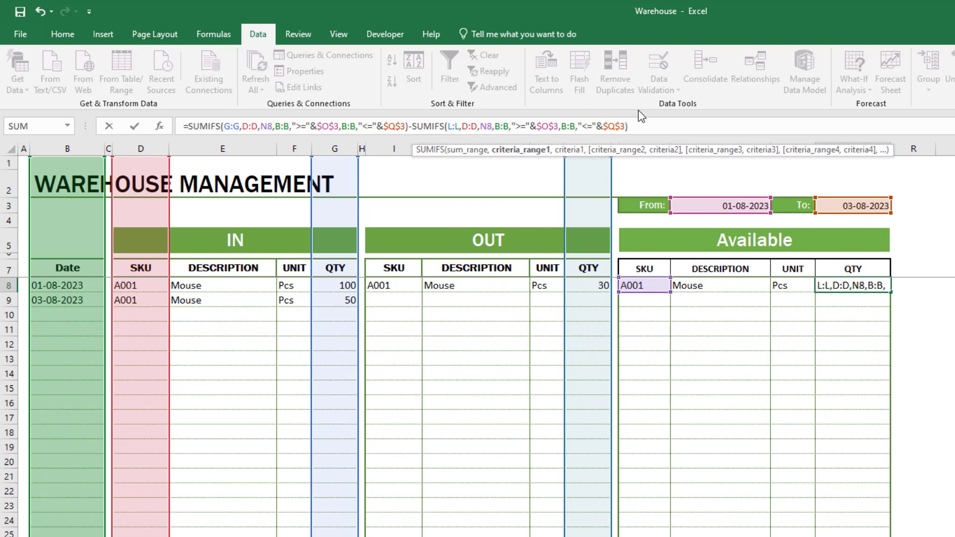
key("BackSpace")
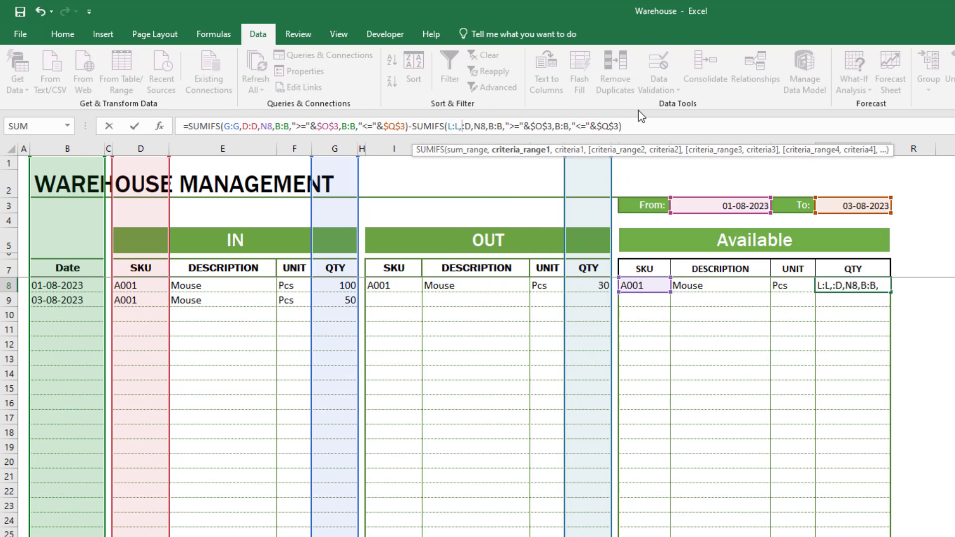
type("I")
key("Right")
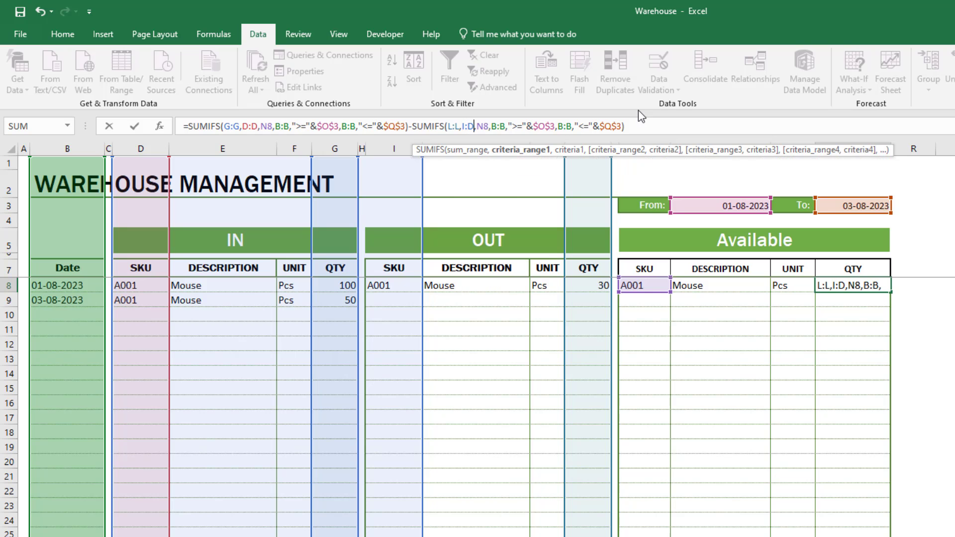
key("Delete")
type("I")
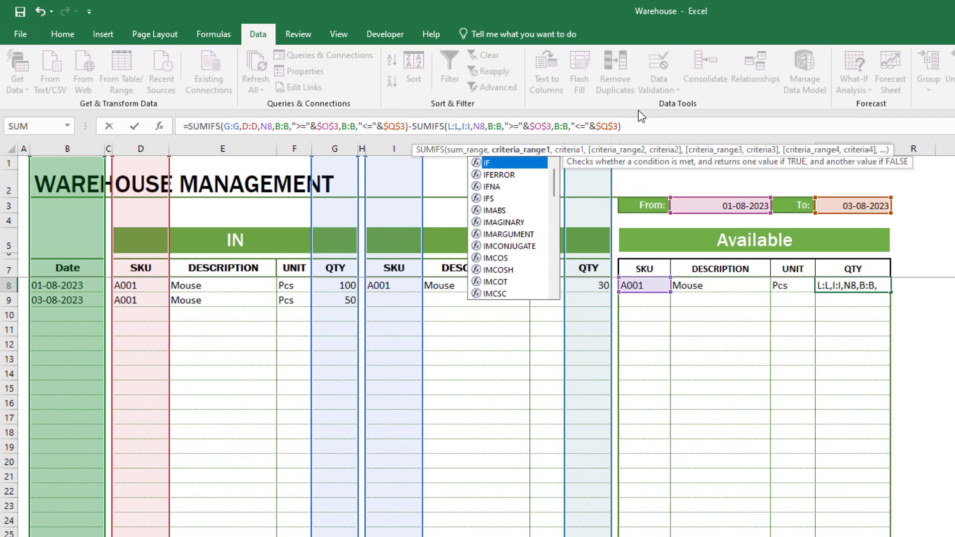
left_click(646, 125)
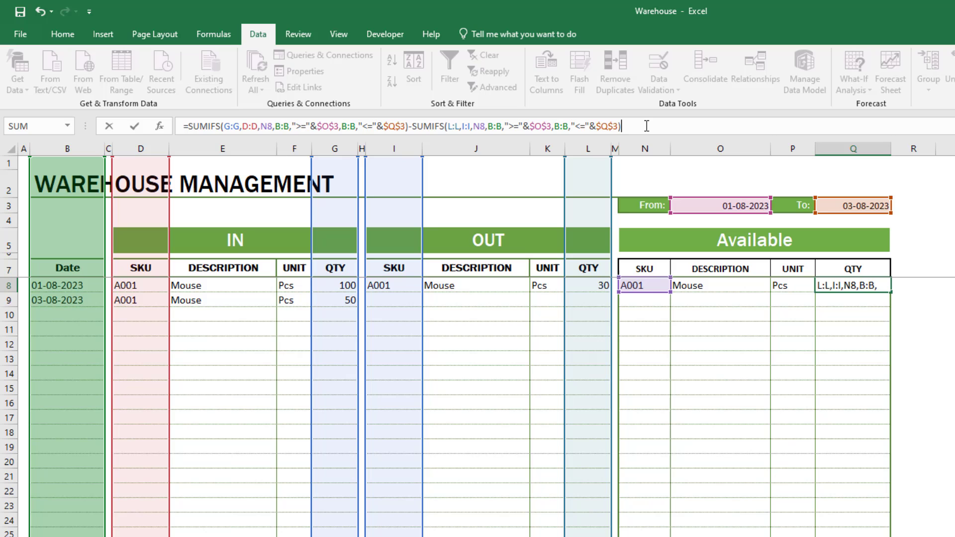
key("Return")
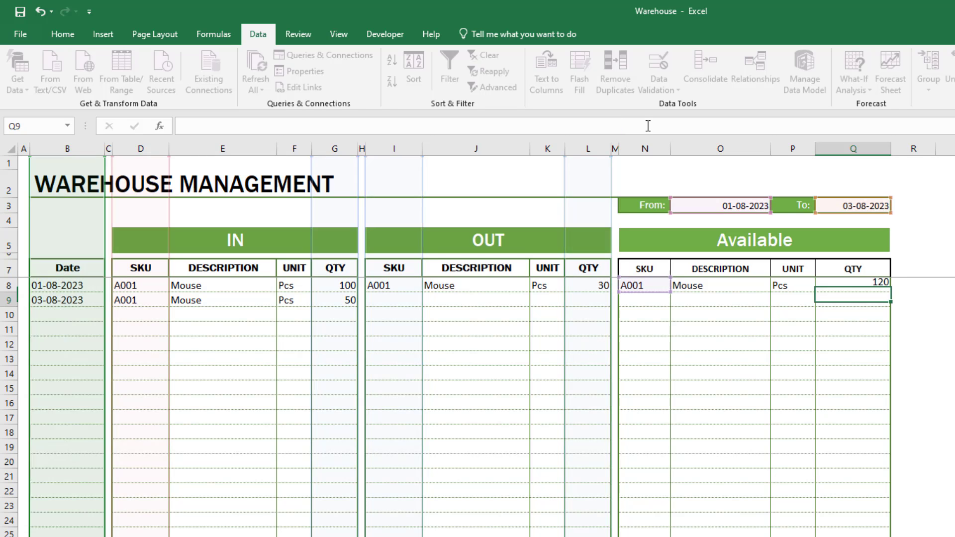
- Switch the To date to 01-08-2023 and confirm A001's Available QTY reads 70
left_click(856, 287)
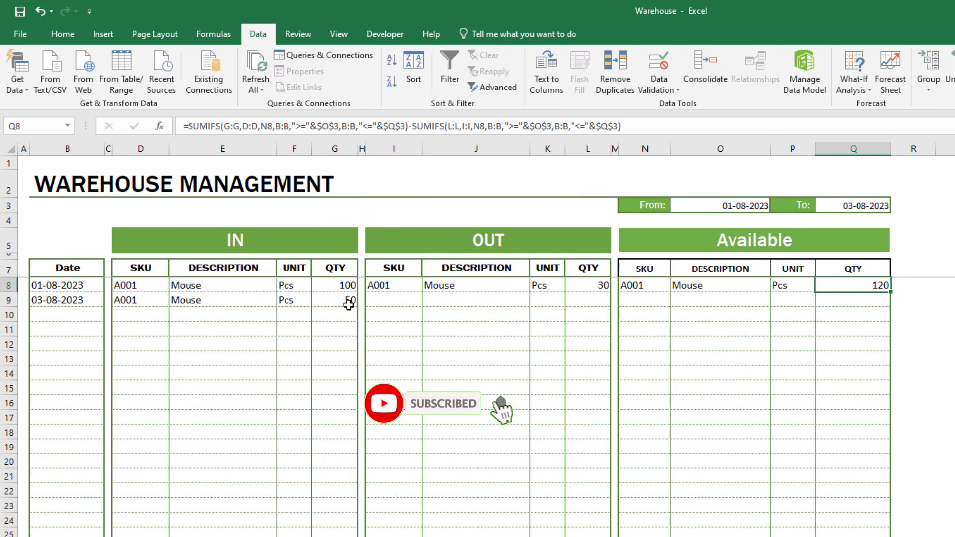
left_click_drag(345, 286, 345, 300)
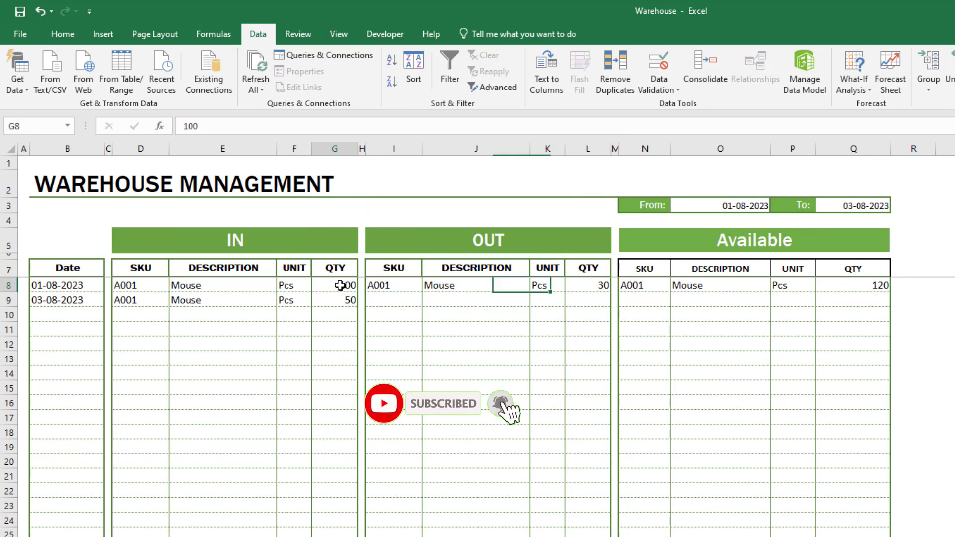
left_click(597, 286)
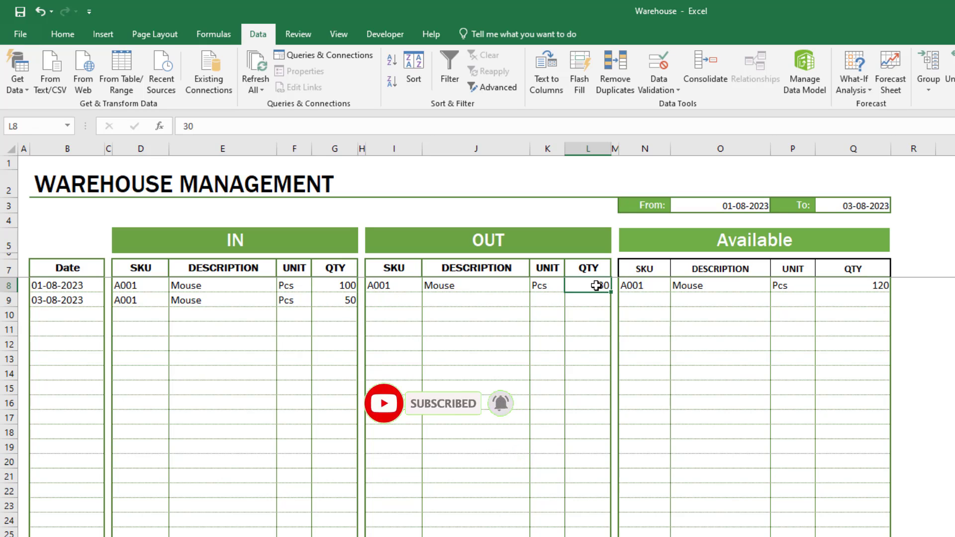
left_click(866, 207)
left_click(896, 207)
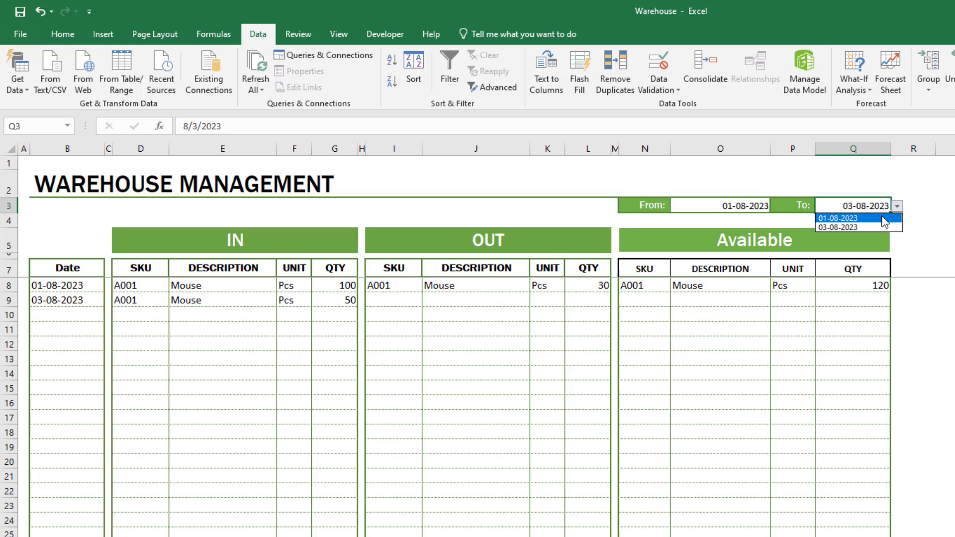
left_click(882, 218)
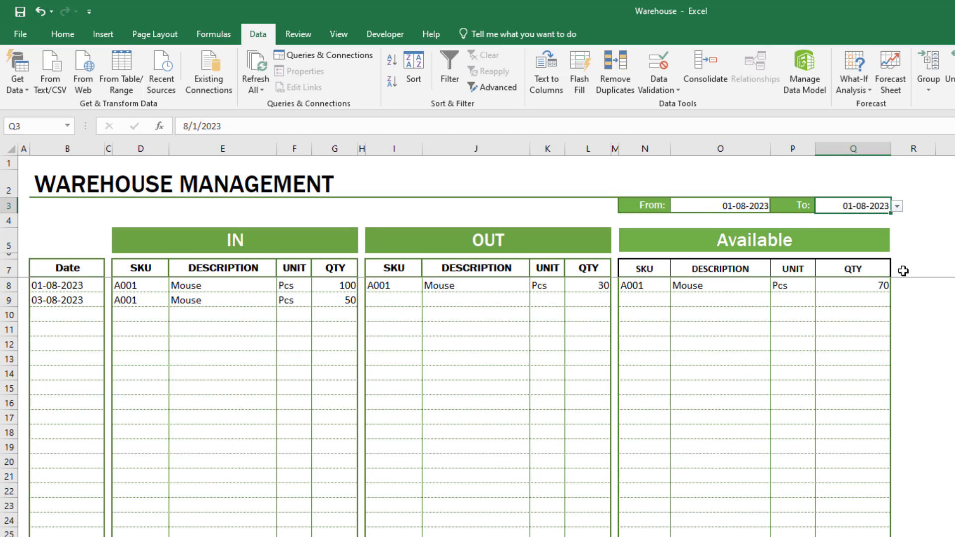
left_click(878, 286)
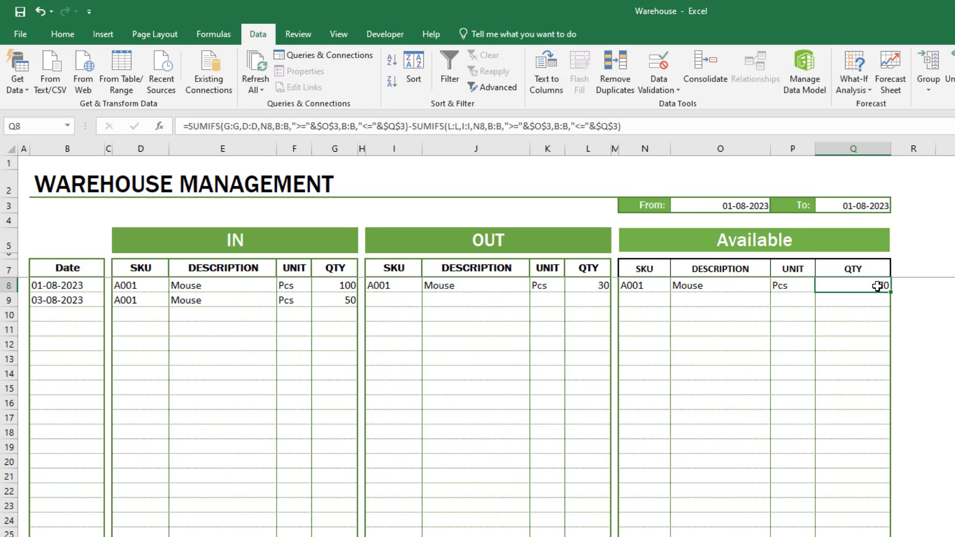
left_click(409, 303)
- Add a second OUT row for SKU A001 with quantity 20
left_click(429, 301)
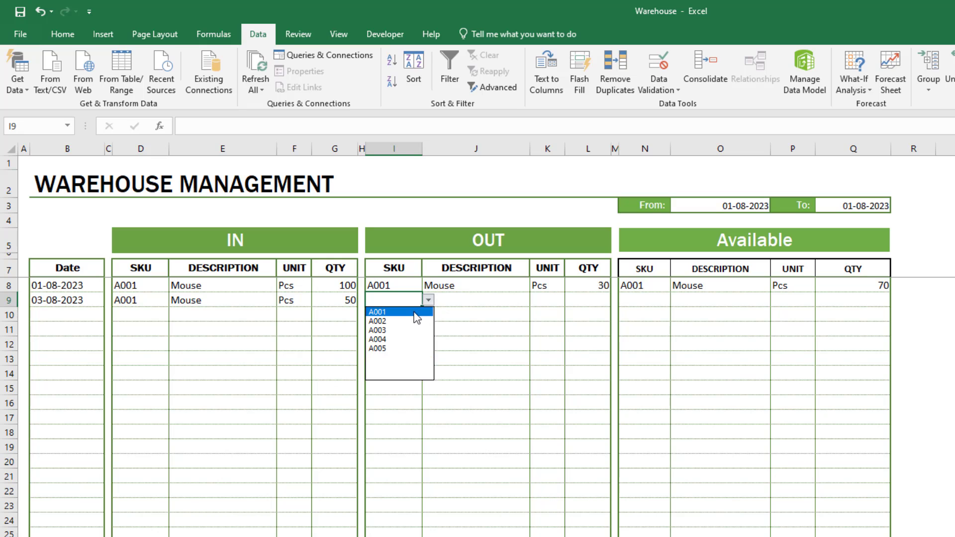
left_click(415, 313)
left_click(478, 300)
left_click(601, 300)
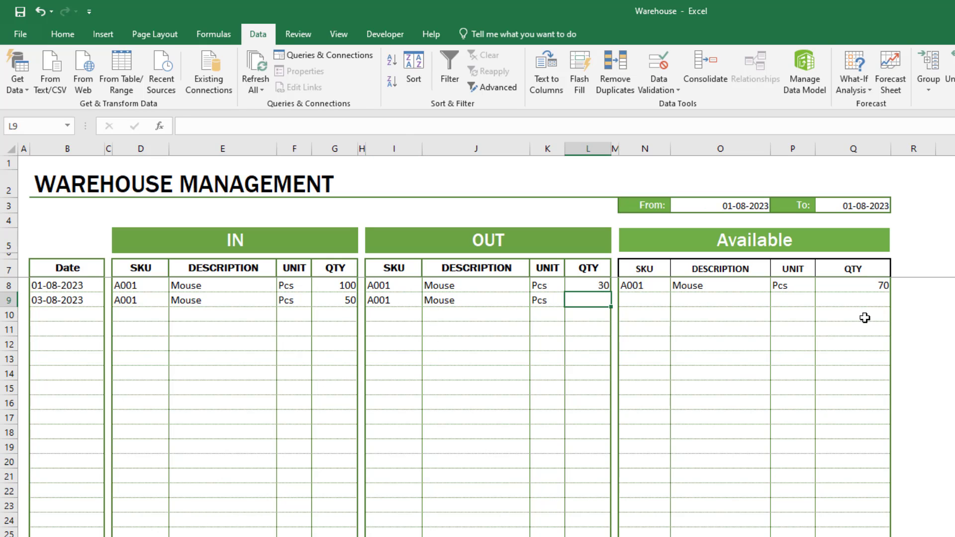
type("20")
key("Return")
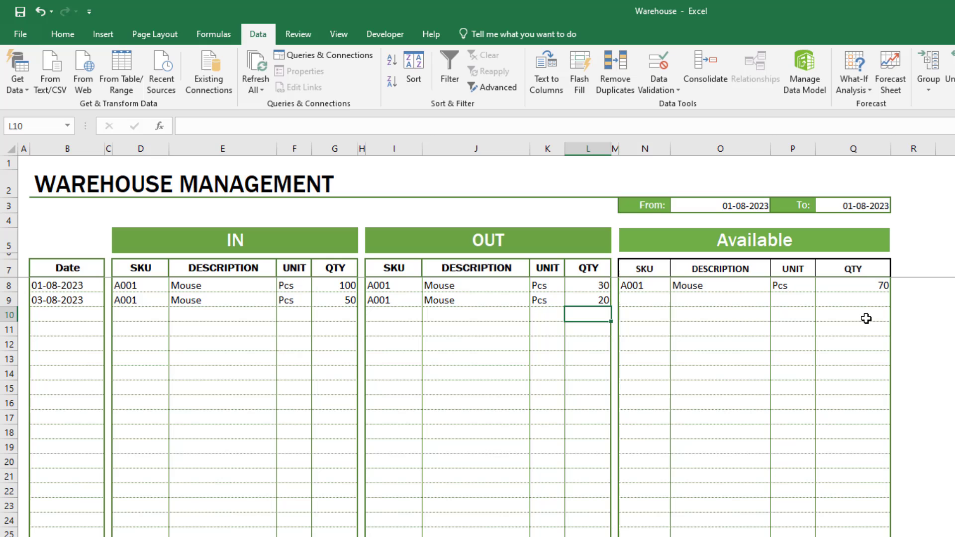
left_click(866, 287)
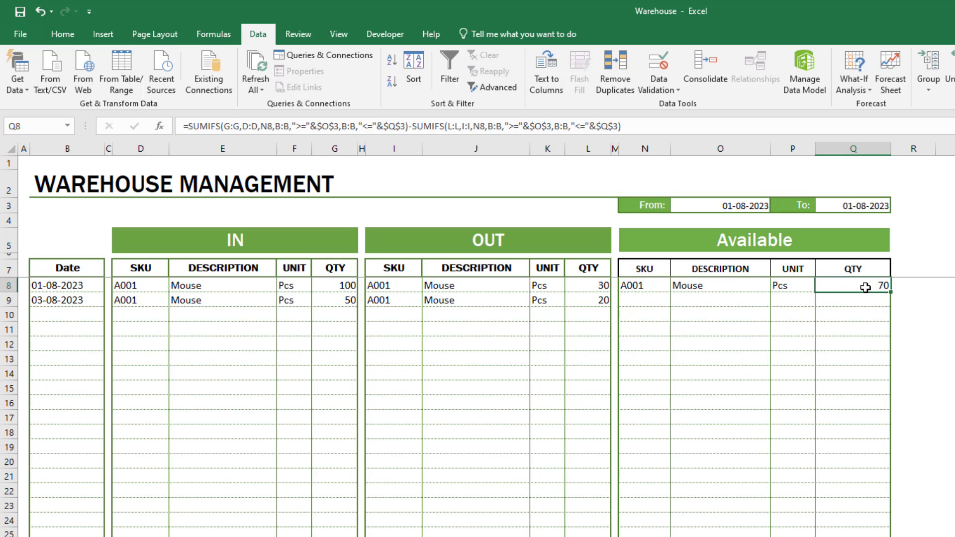
- Change the second OUT quantity from 20 to 500
left_click(603, 300)
type("500")
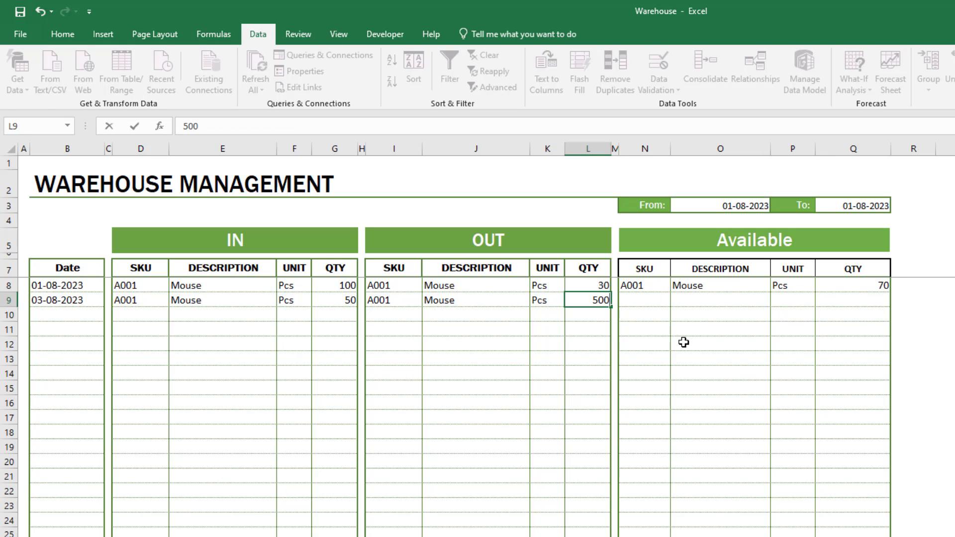
type("0")
key("Return")
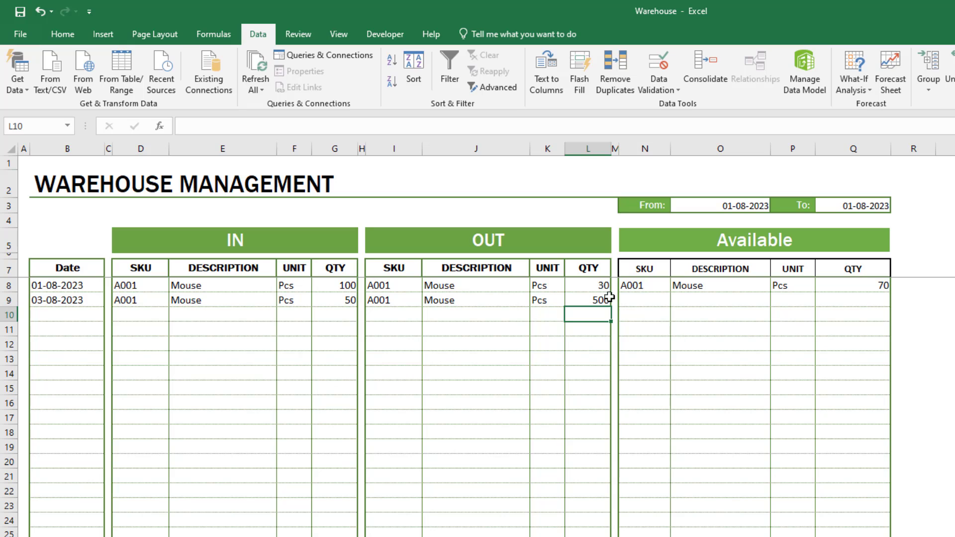
left_click(597, 298)
- Choose 03-08-2023 as the To date, so A001's Available QTY shows -380
left_click(880, 207)
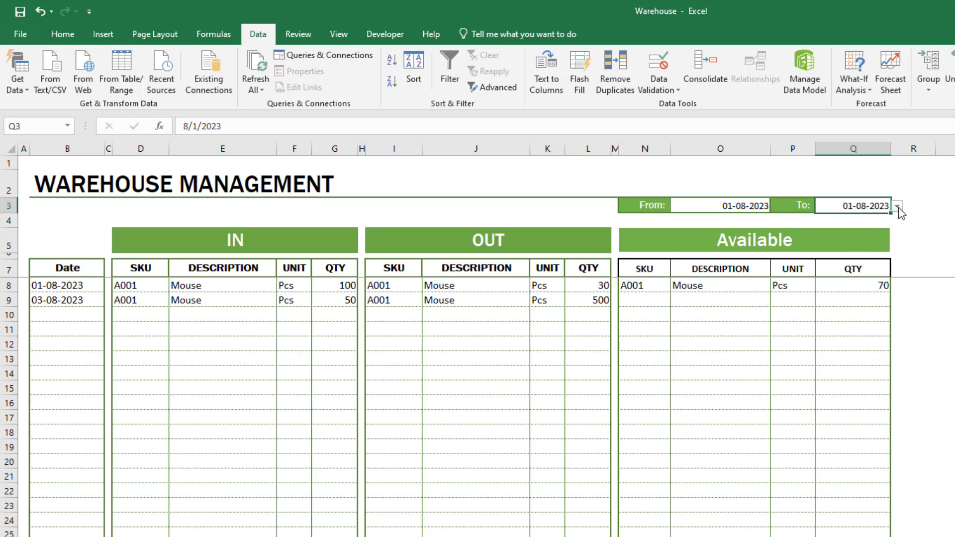
left_click(887, 227)
left_click(872, 286)
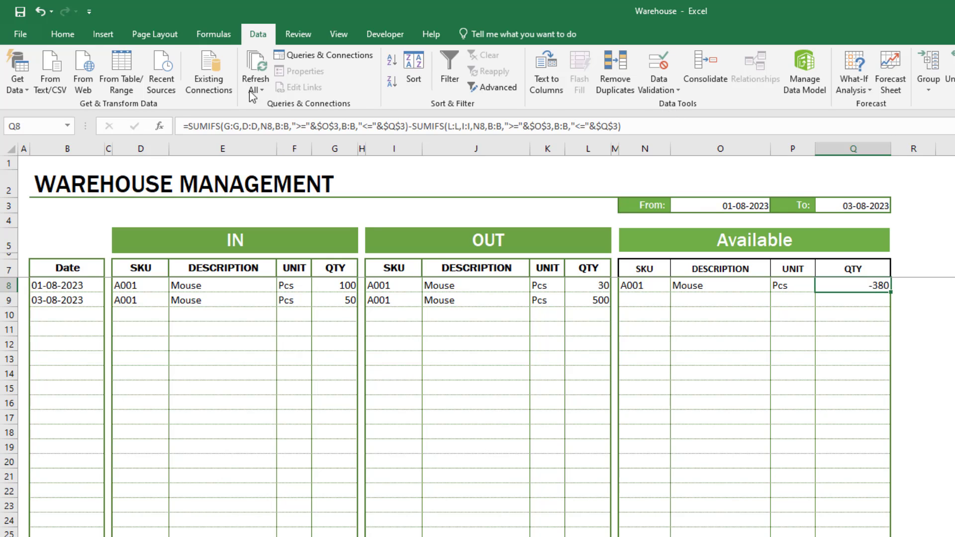
left_click(63, 33)
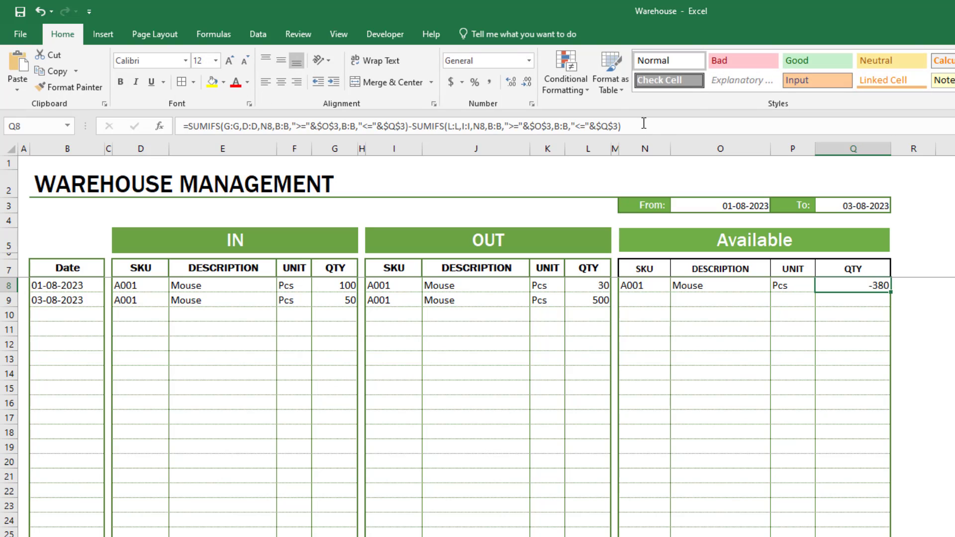
- Highlight A001's Available QTY light red below 0, then change the second OUT quantity to 20
left_click(587, 92)
mouse_move(609, 113)
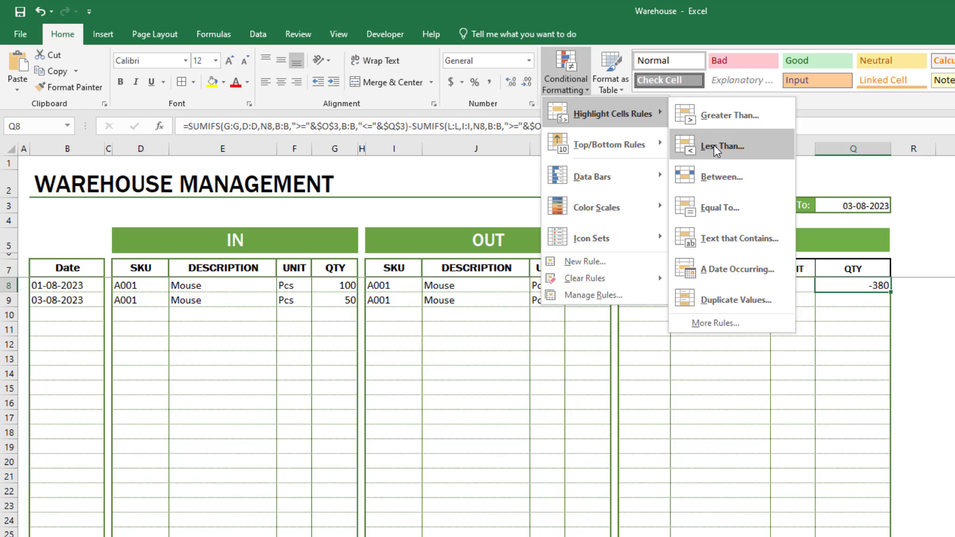
left_click(714, 145)
type("0")
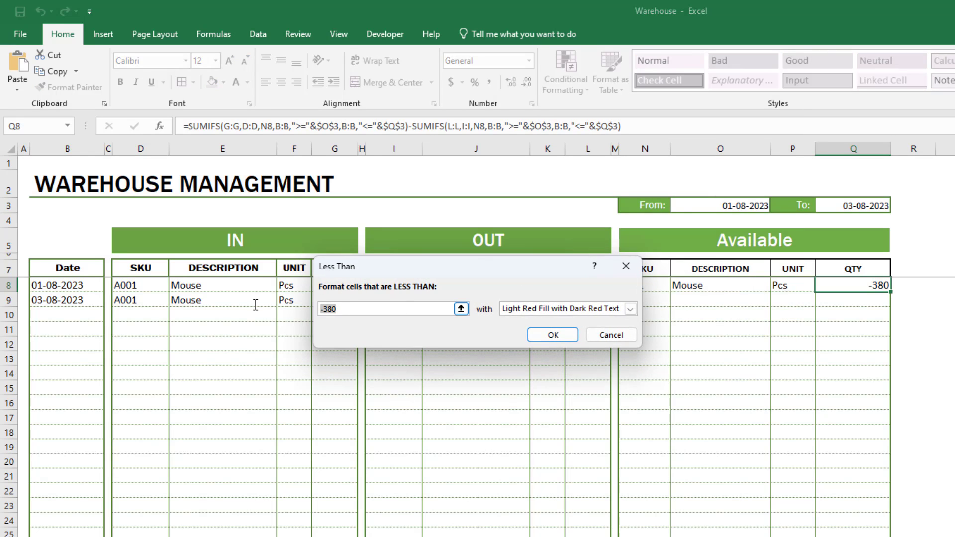
left_click(553, 334)
left_click(595, 301)
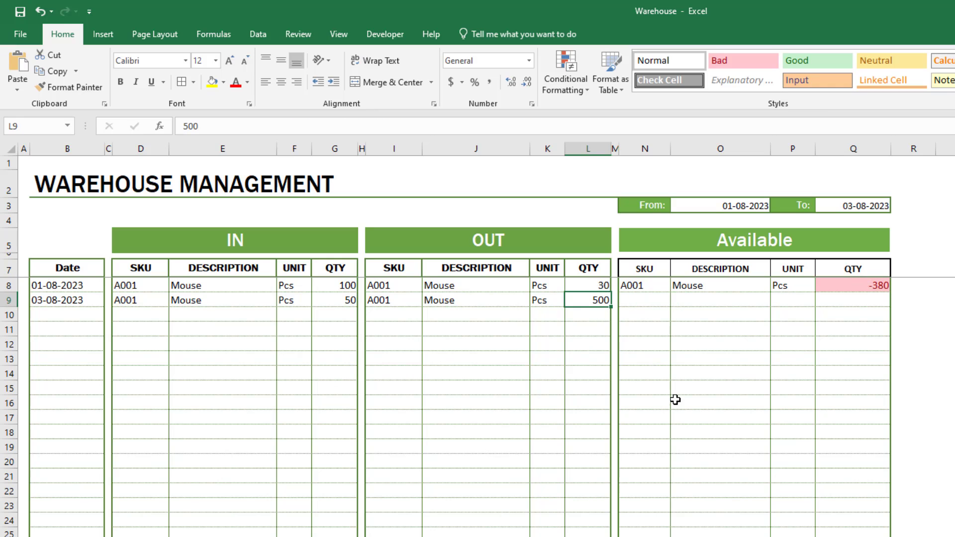
type("20")
key("Return")
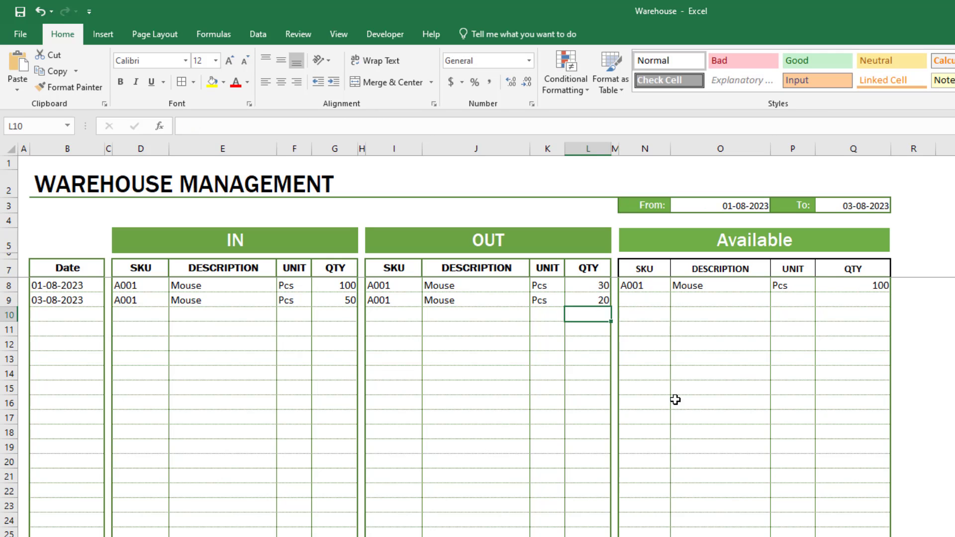
- Pick SKUs A002, A003, A004 and A005 in N9:N12 to list Keyboard, Laptop, Macbook and iPhone
left_click(866, 285)
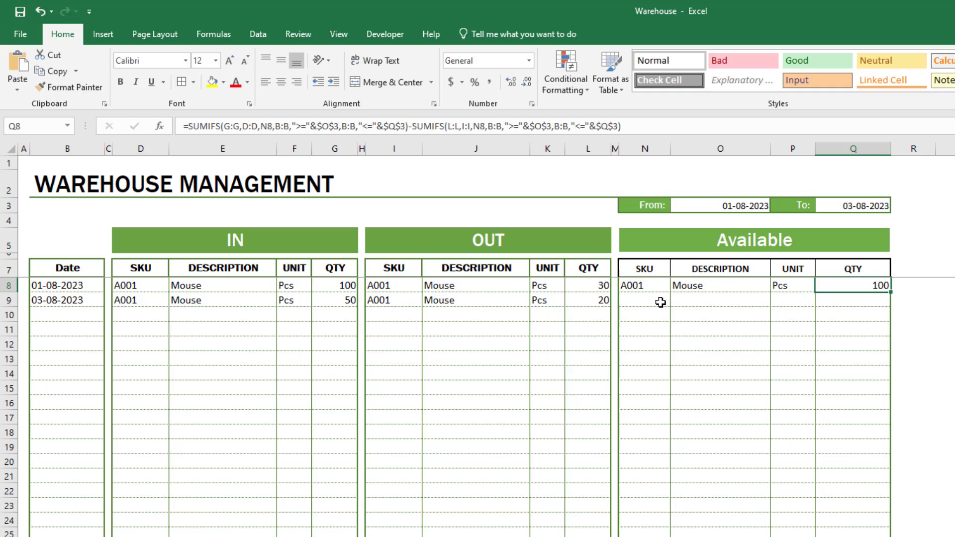
left_click(660, 301)
left_click(668, 322)
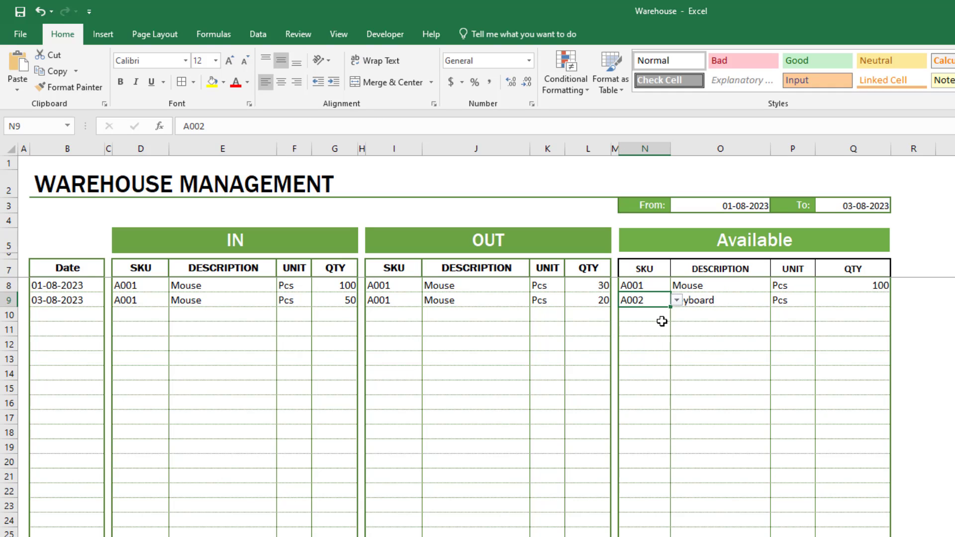
left_click(677, 315)
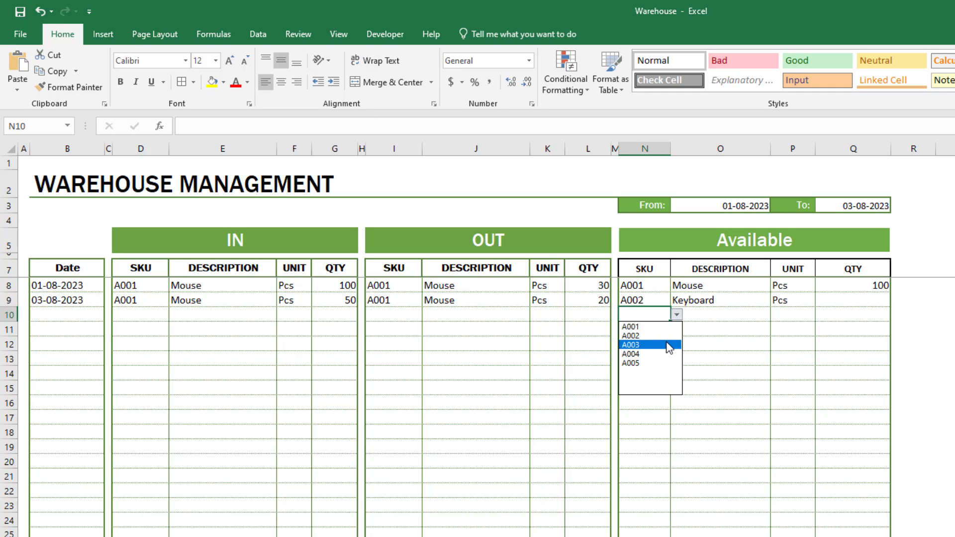
left_click(664, 343)
left_click(677, 329)
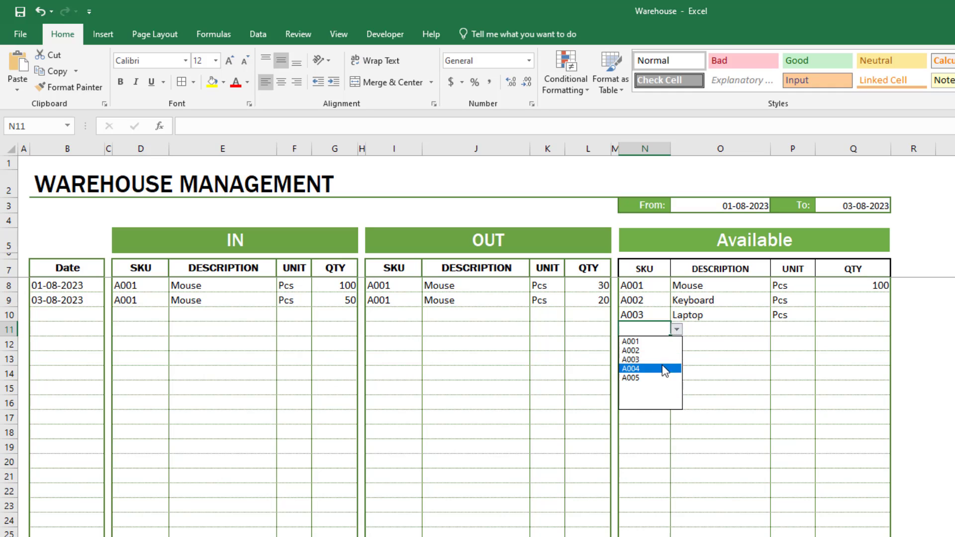
left_click(664, 366)
left_click(658, 344)
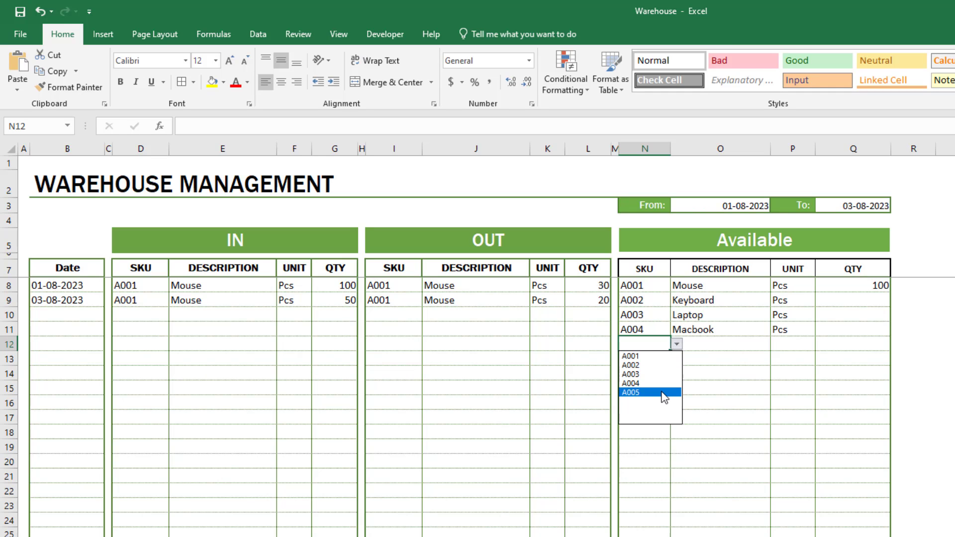
left_click(664, 392)
left_click(861, 286)
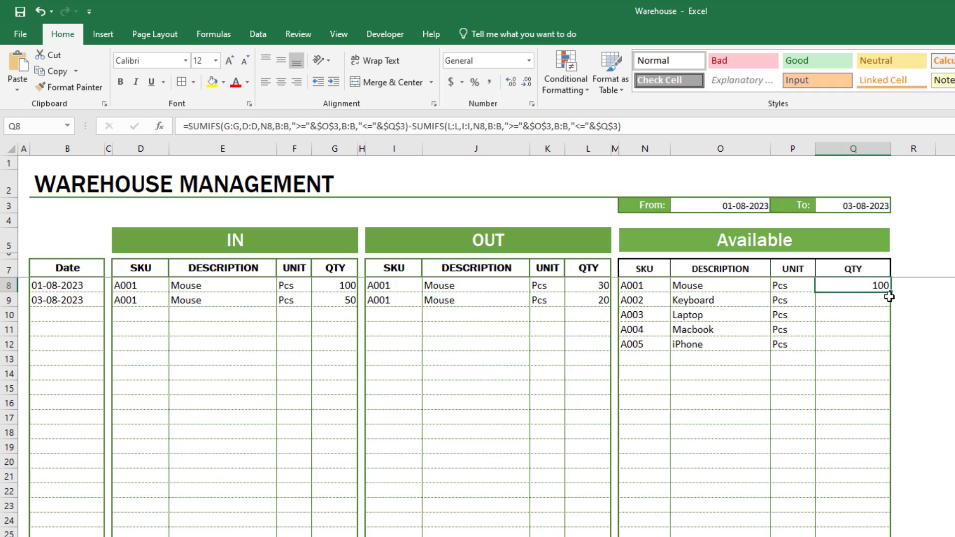
- Fill the Available QTY formula down to A005 and add dotted inside horizontal borders
mouse_move(890, 295)
left_mouse_down()
mouse_move(881, 353)
mouse_move(913, 344)
left_mouse_up()
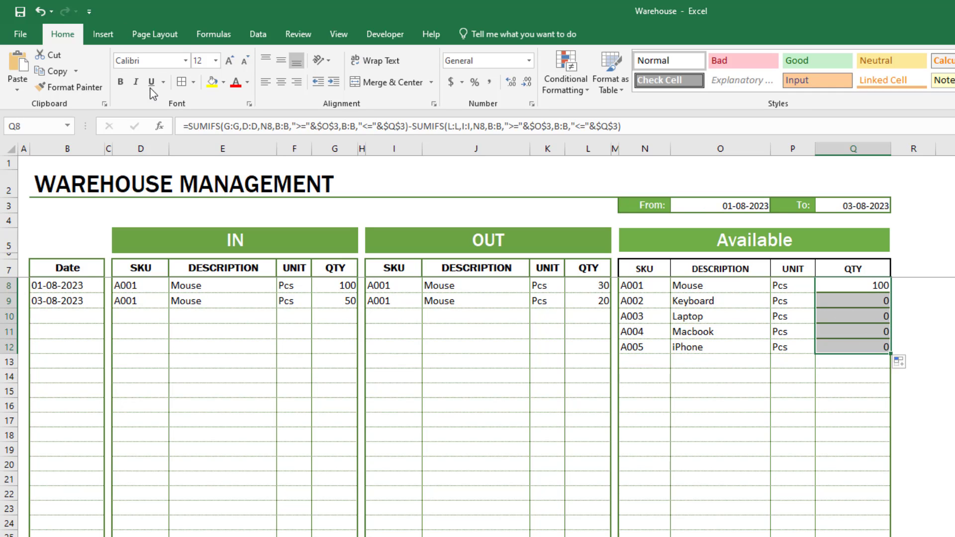
left_click(194, 87)
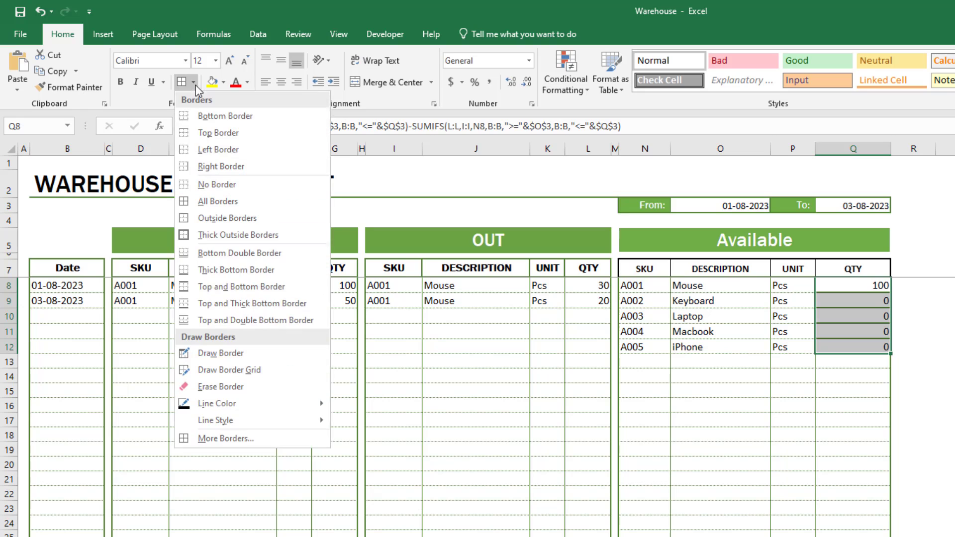
left_click(224, 439)
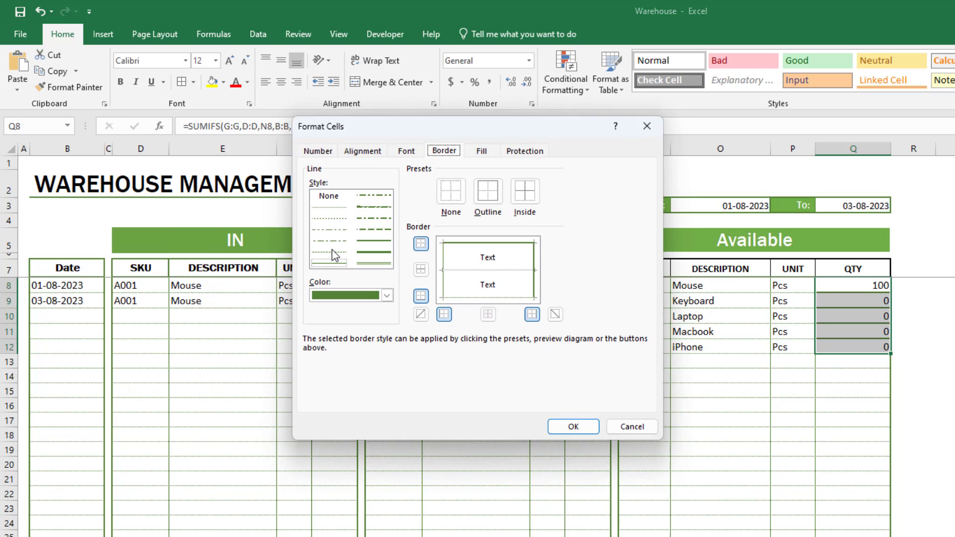
left_click(330, 207)
left_click(493, 246)
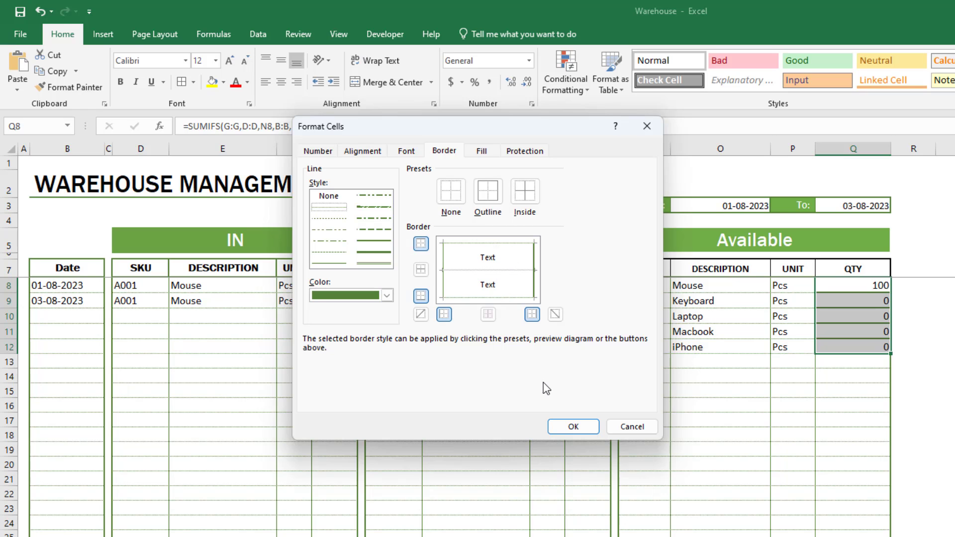
left_click(508, 283)
left_click(572, 426)
left_click(828, 385)
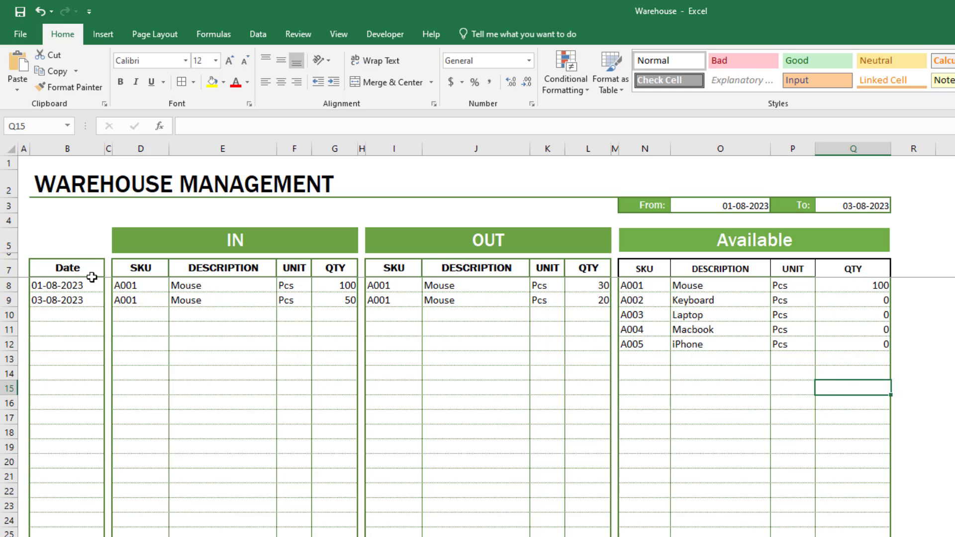
left_click(65, 313)
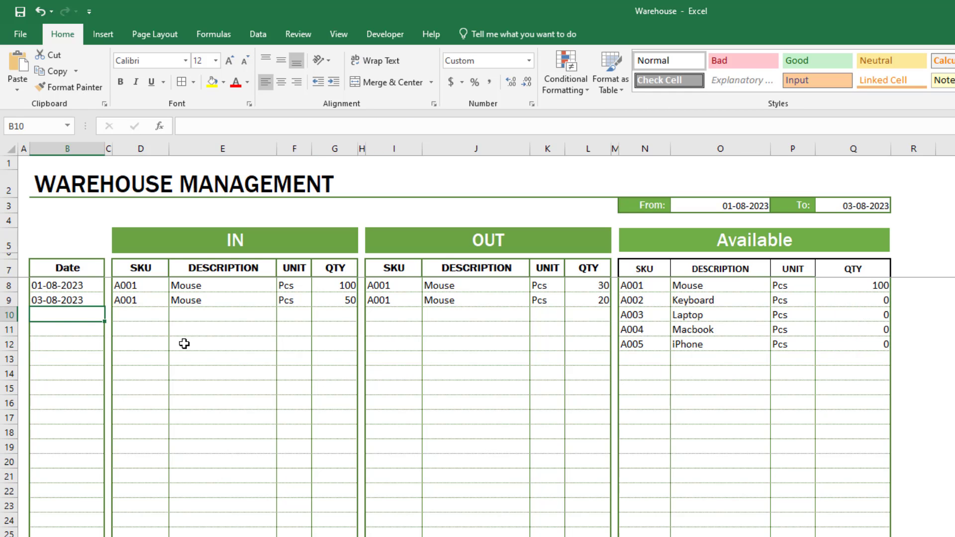
- Log a 03-08-2023 IN receipt of 80 Keyboards (A002)
key("ctrl+d")
left_click(141, 314)
left_click(174, 313)
left_click(109, 240)
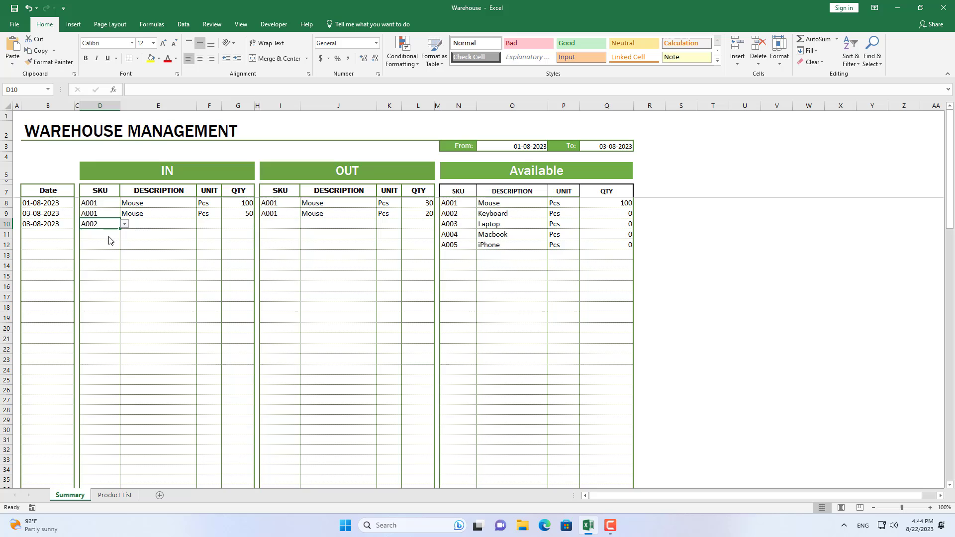
left_click(237, 225)
type("80")
key("Return")
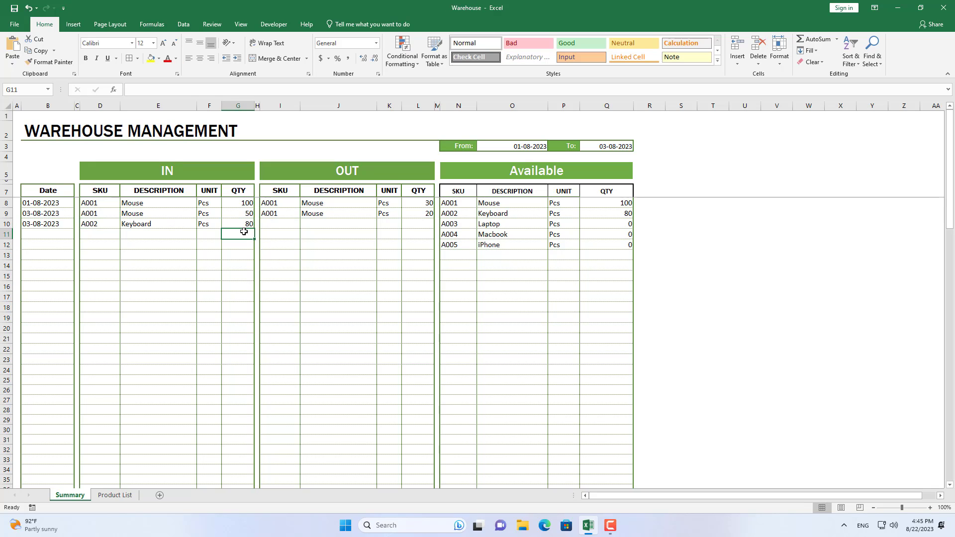
- Log an OUT entry of 30 Keyboards (A002) and check its Available QTY
left_click(280, 226)
left_click(280, 245)
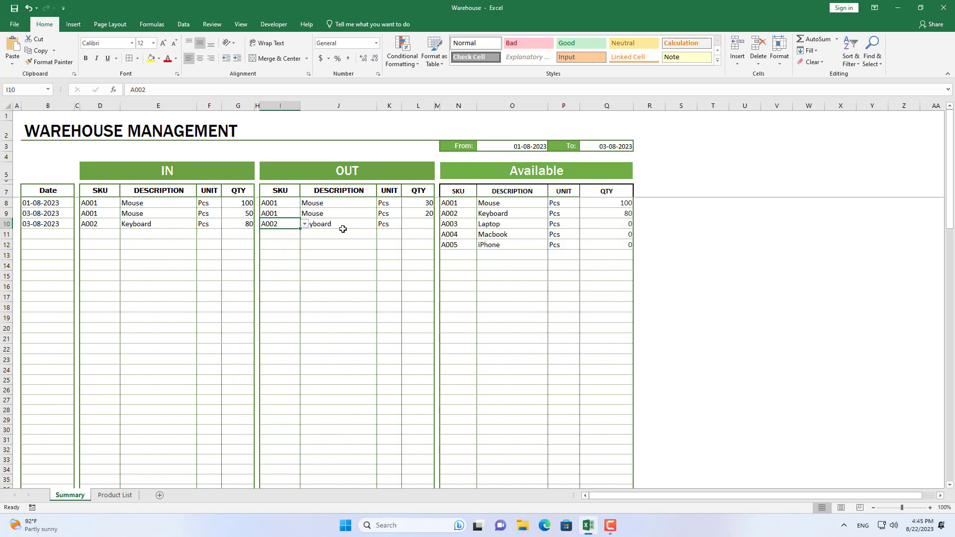
left_click(412, 223)
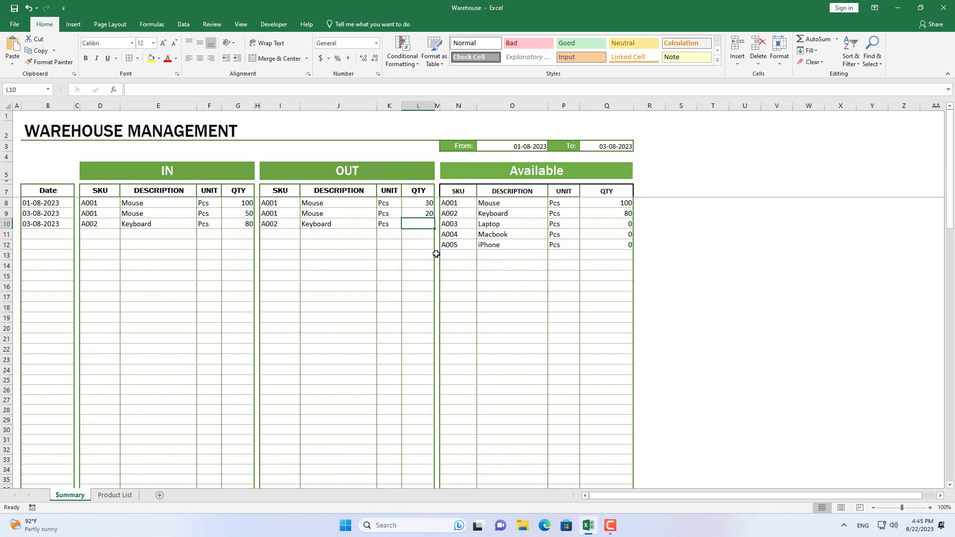
type("30")
key("Return")
left_click(624, 215)
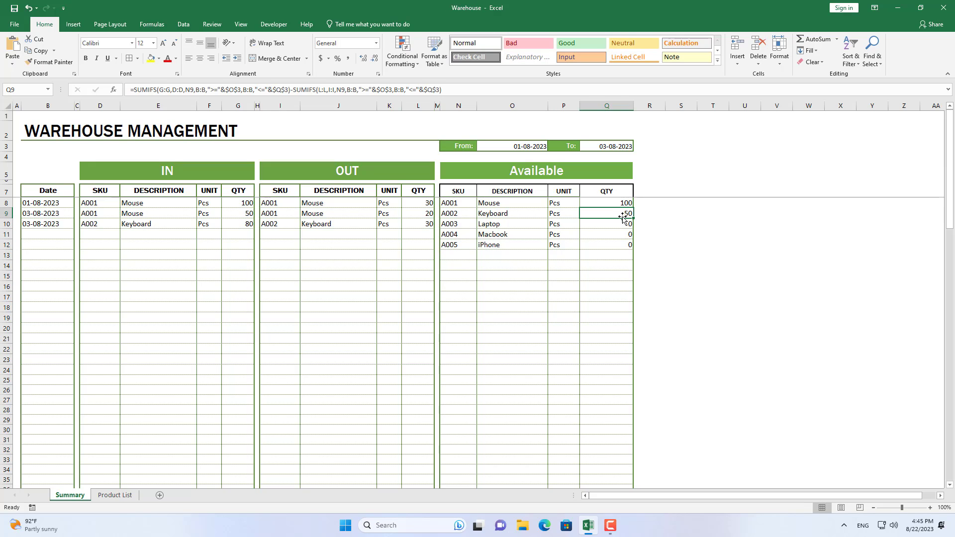
- Log a 05-08-2023 IN receipt of 520 Laptops (A003)
left_click(60, 236)
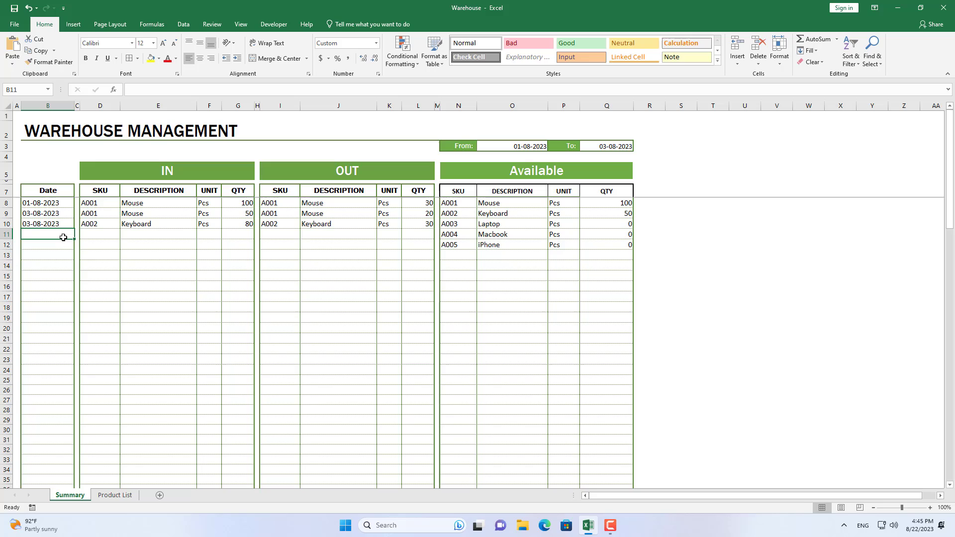
type("05-08-2023")
key("Return")
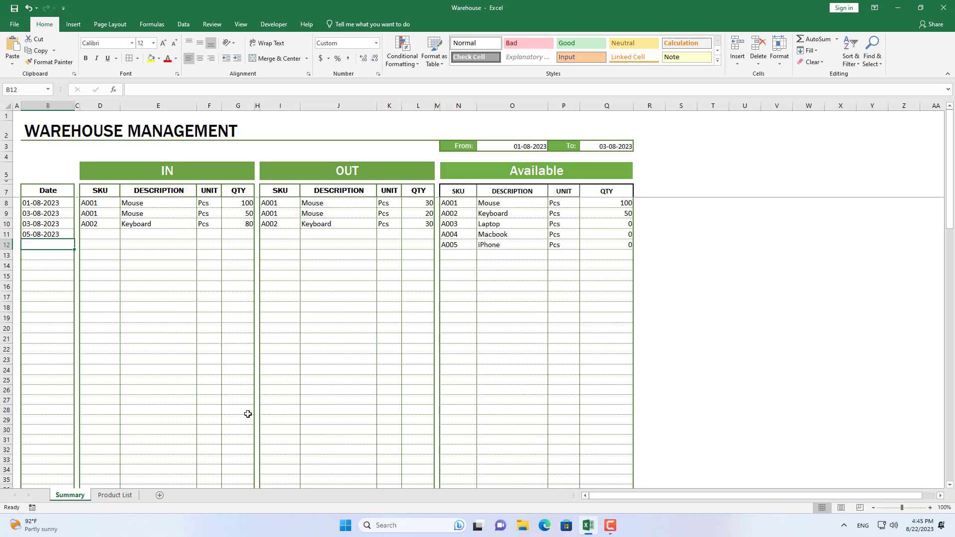
left_click(112, 235)
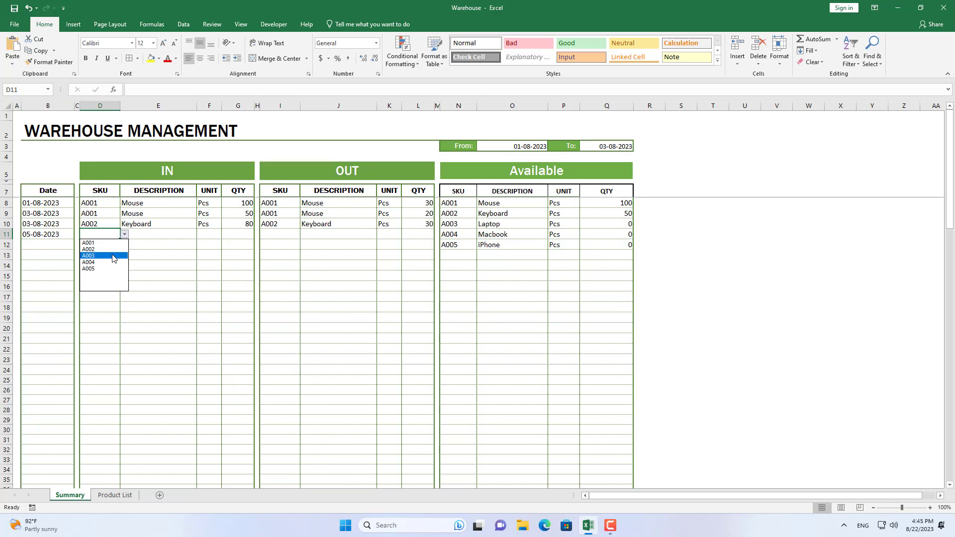
left_click(97, 263)
left_click(224, 235)
type("520")
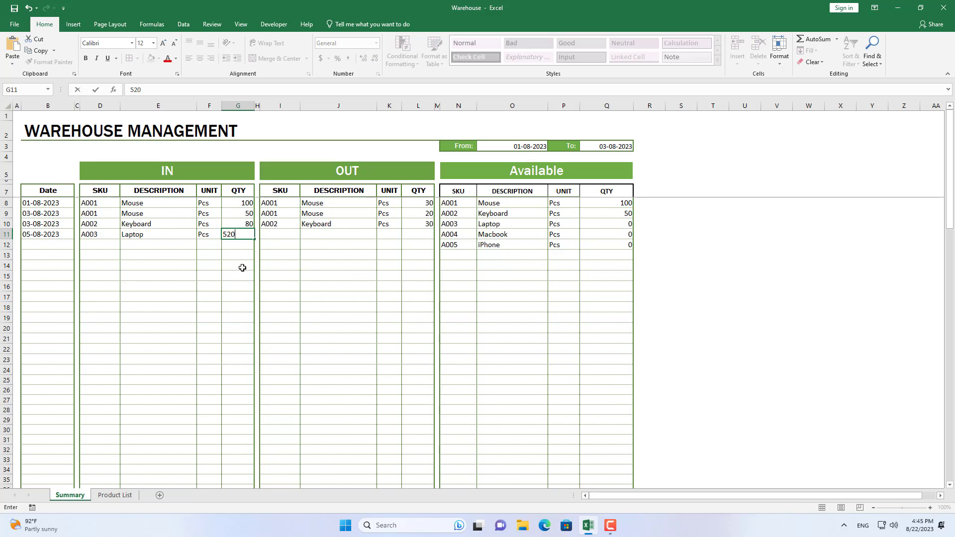
key("Return")
- Log an OUT entry of 250 Laptops (A003) and check its Available QTY
left_click(288, 235)
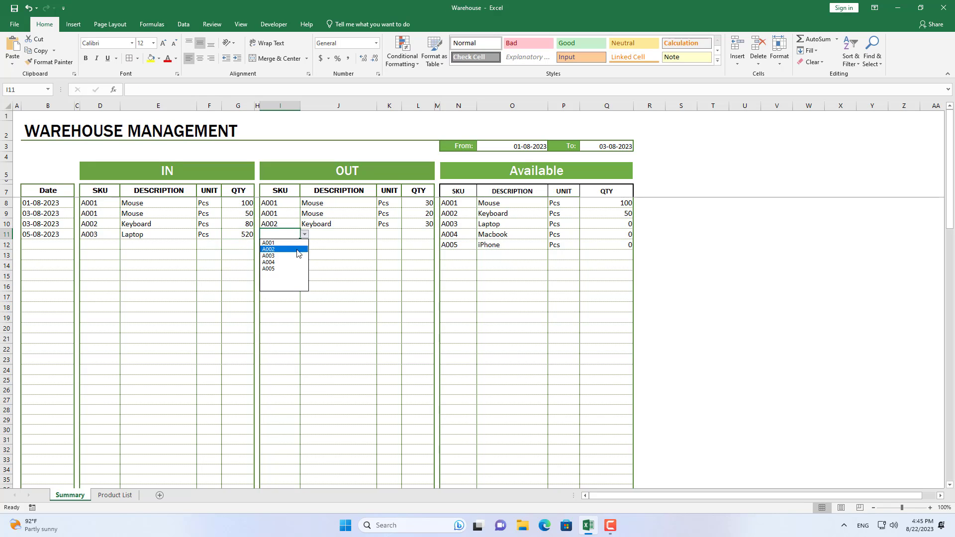
left_click(288, 263)
key("Right")
left_click(418, 236)
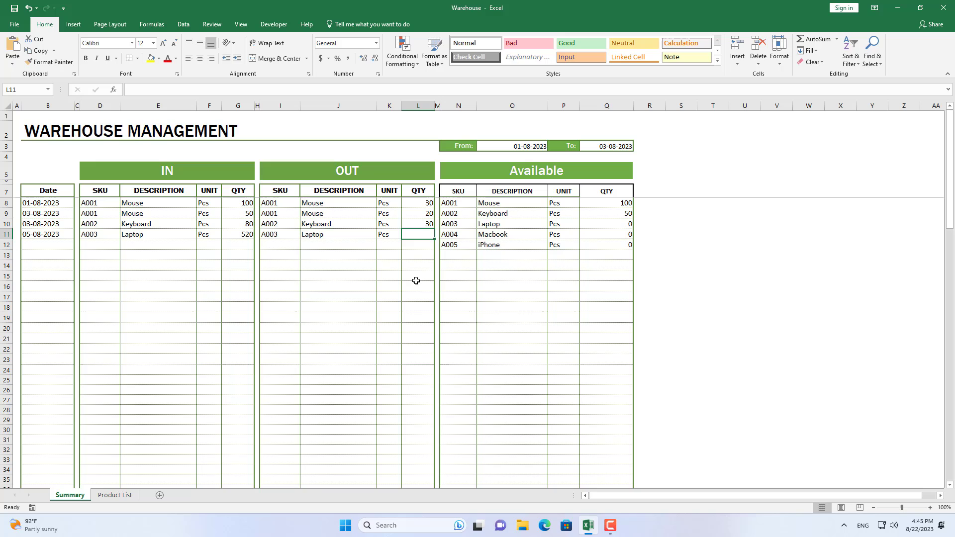
type("250")
key("Return")
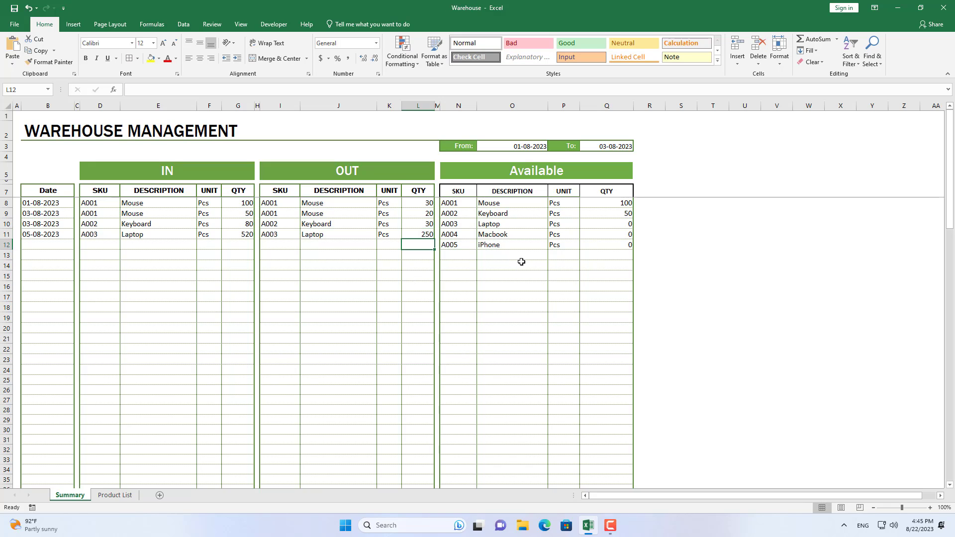
left_click(422, 231)
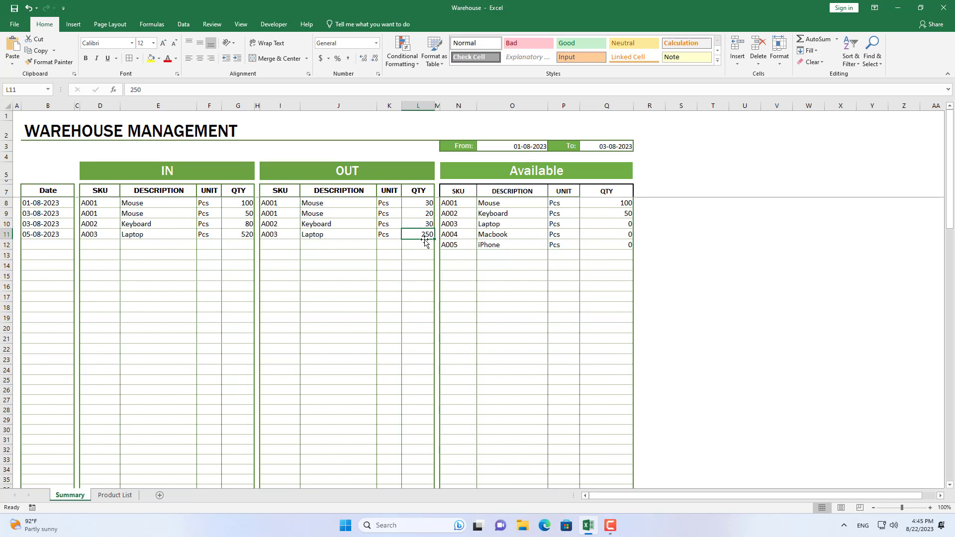
left_click(605, 224)
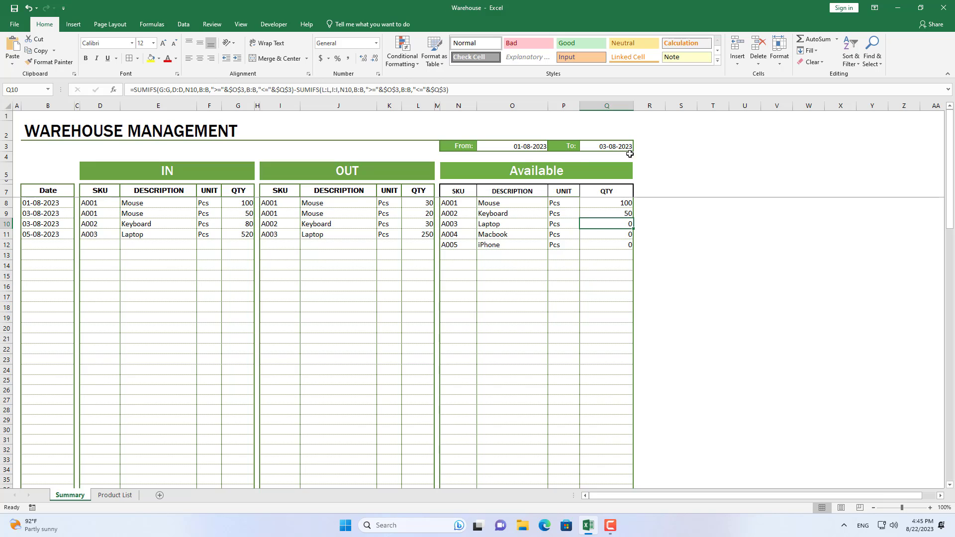
- Set the To date in Q3 to 05-08-2023
left_click(620, 147)
left_click(606, 172)
left_click(607, 224)
- Add a 05-08-2023 IN receipt for Macbook (A004)
left_click(49, 245)
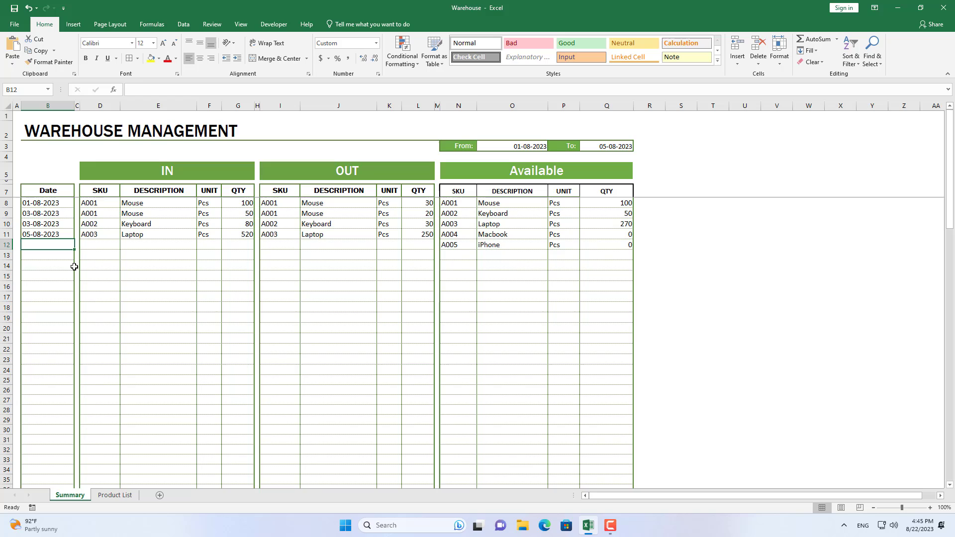
key("ctrl+d")
left_click(104, 244)
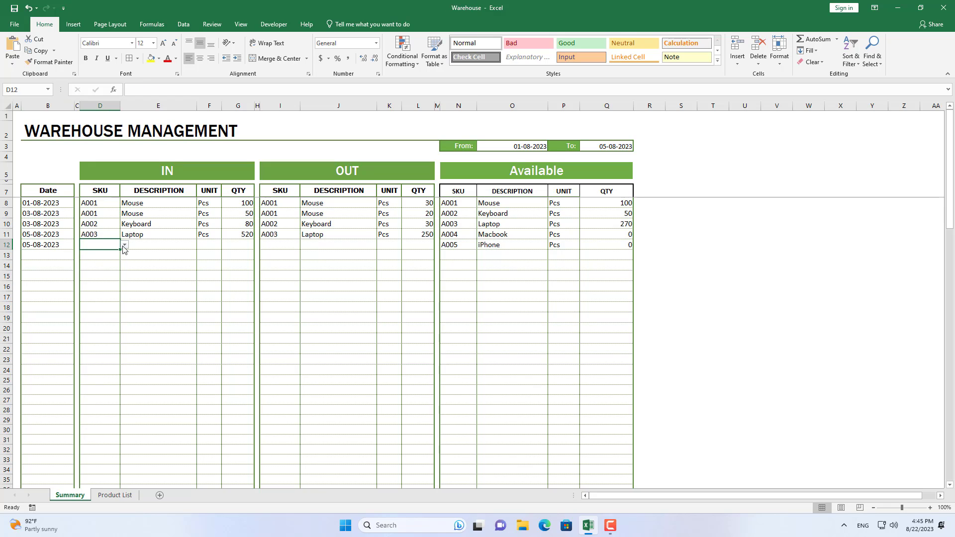
left_click(94, 287)
left_click(234, 246)
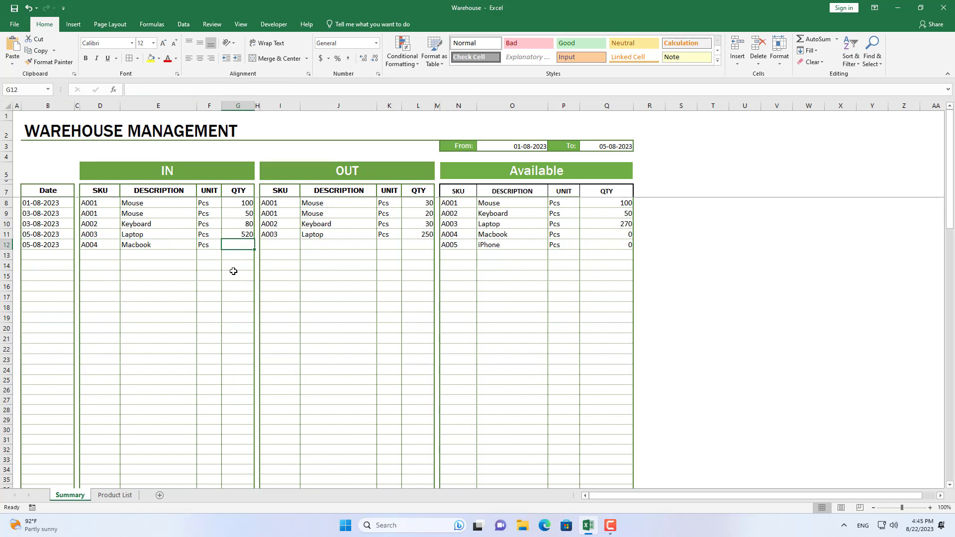
type("15")
left_click(299, 246)
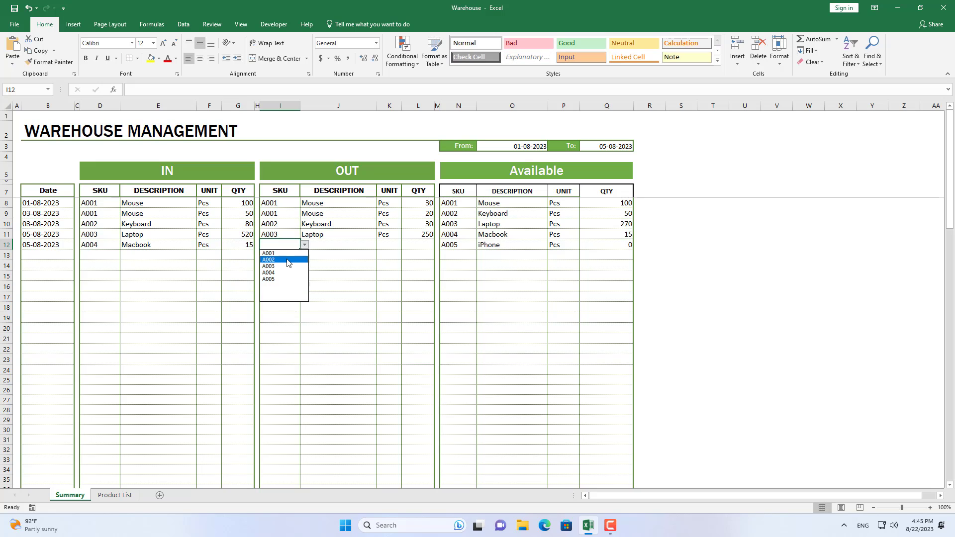